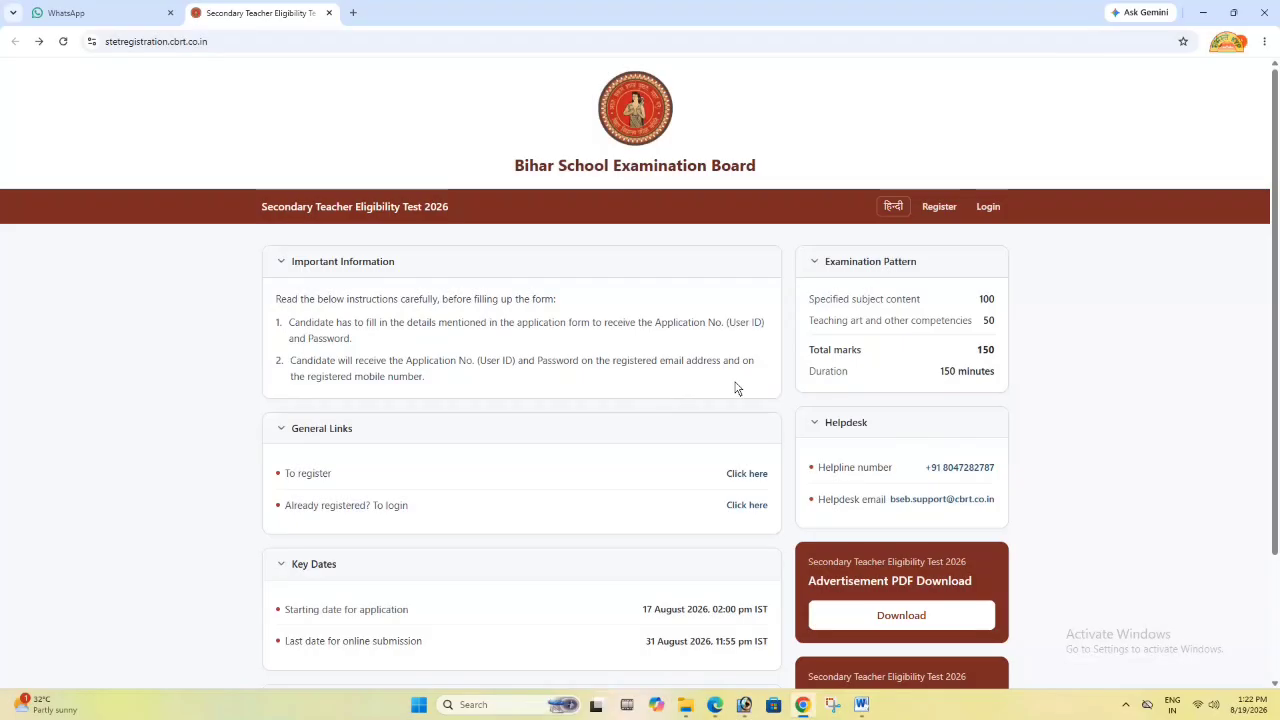
Open the candidate registration form and read the name fields and the note about entering the name as on the matriculation certificate
{"action": "left_click", "coordinate": [938, 207]}
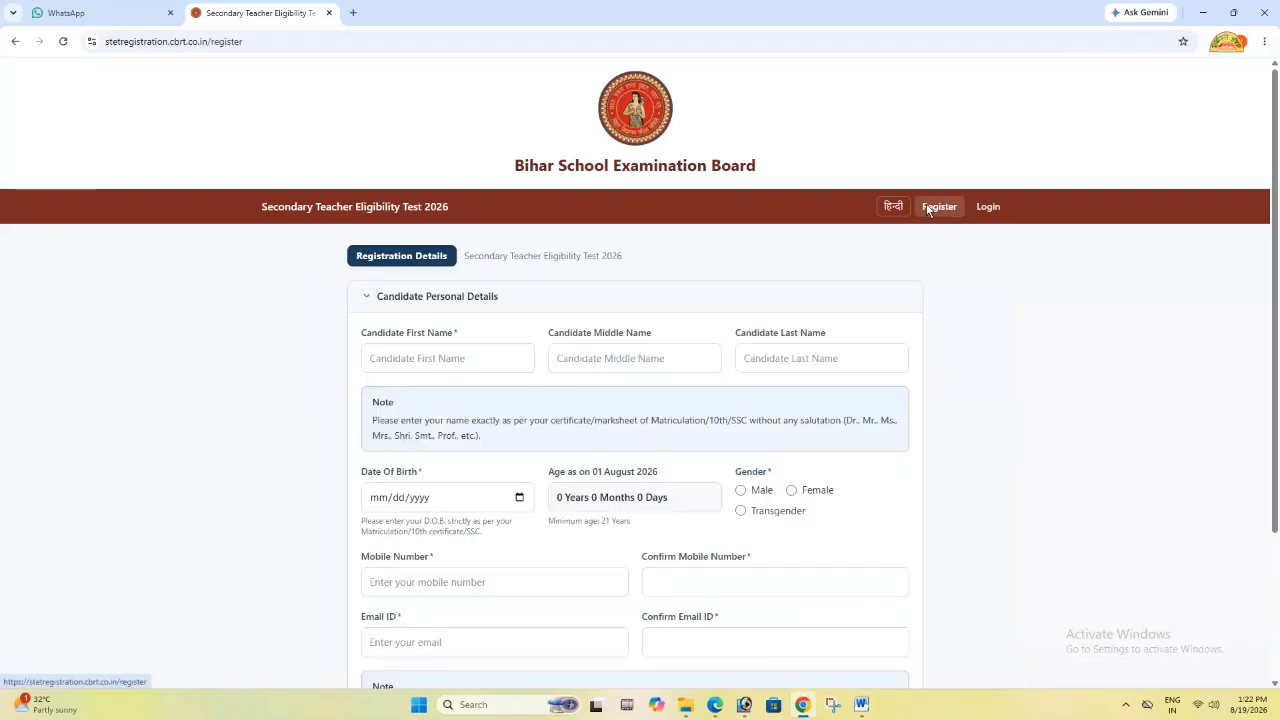
{"action": "left_click_drag", "start_coordinate": [360, 346], "coordinate": [455, 334]}
{"action": "left_click_drag", "start_coordinate": [548, 334], "coordinate": [865, 340]}
{"action": "scroll", "coordinate": [786, 369], "scroll_direction": "down", "scroll_amount": 1}
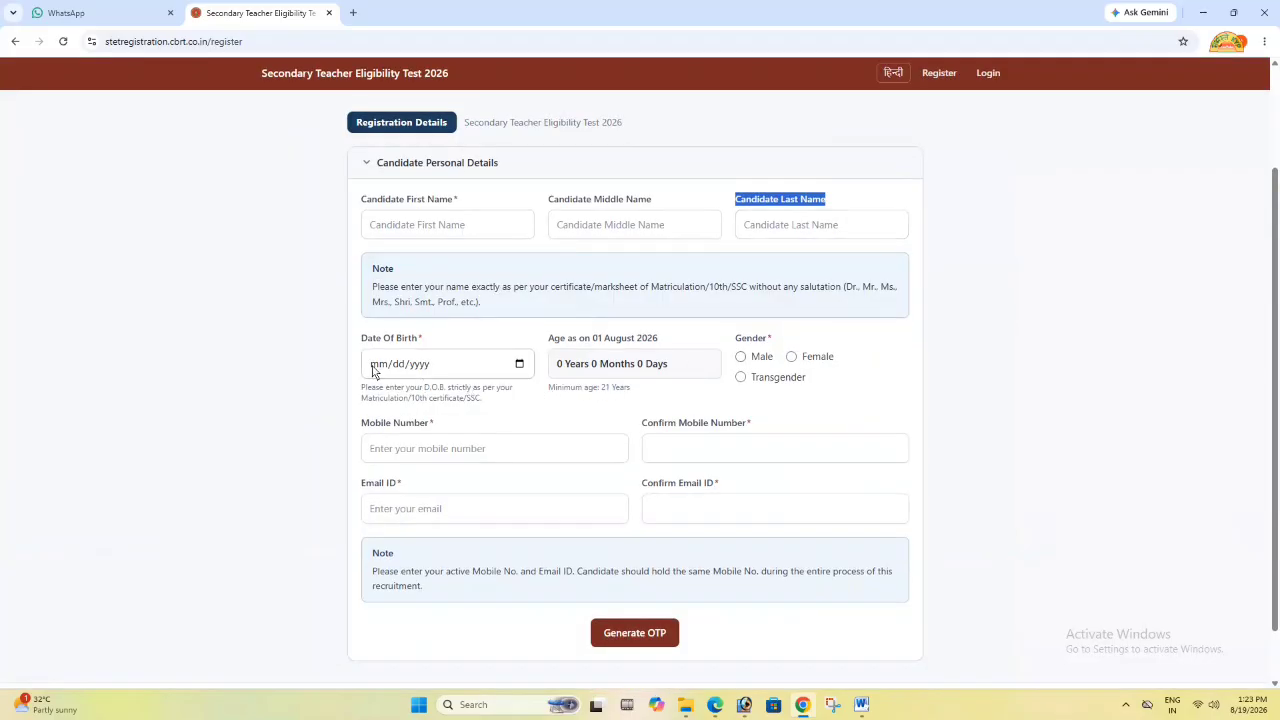
{"action": "left_click_drag", "start_coordinate": [372, 288], "coordinate": [470, 308]}
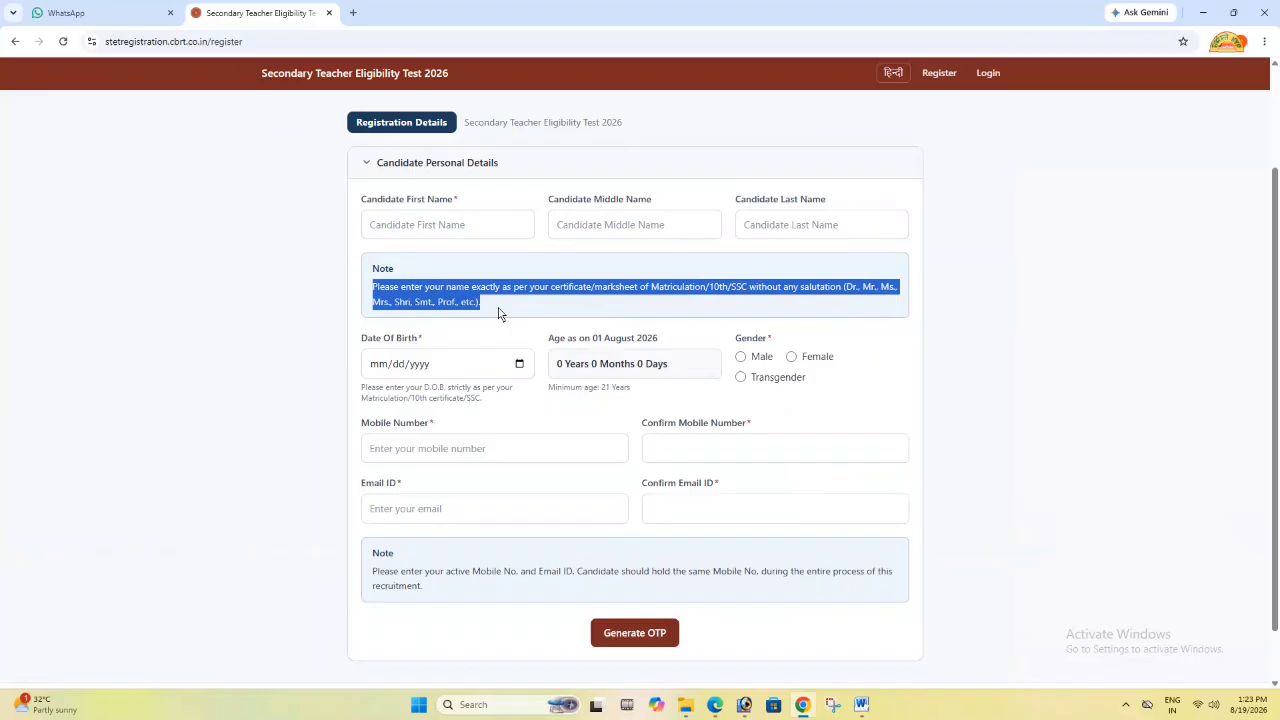
{"action": "left_click", "coordinate": [500, 298]}
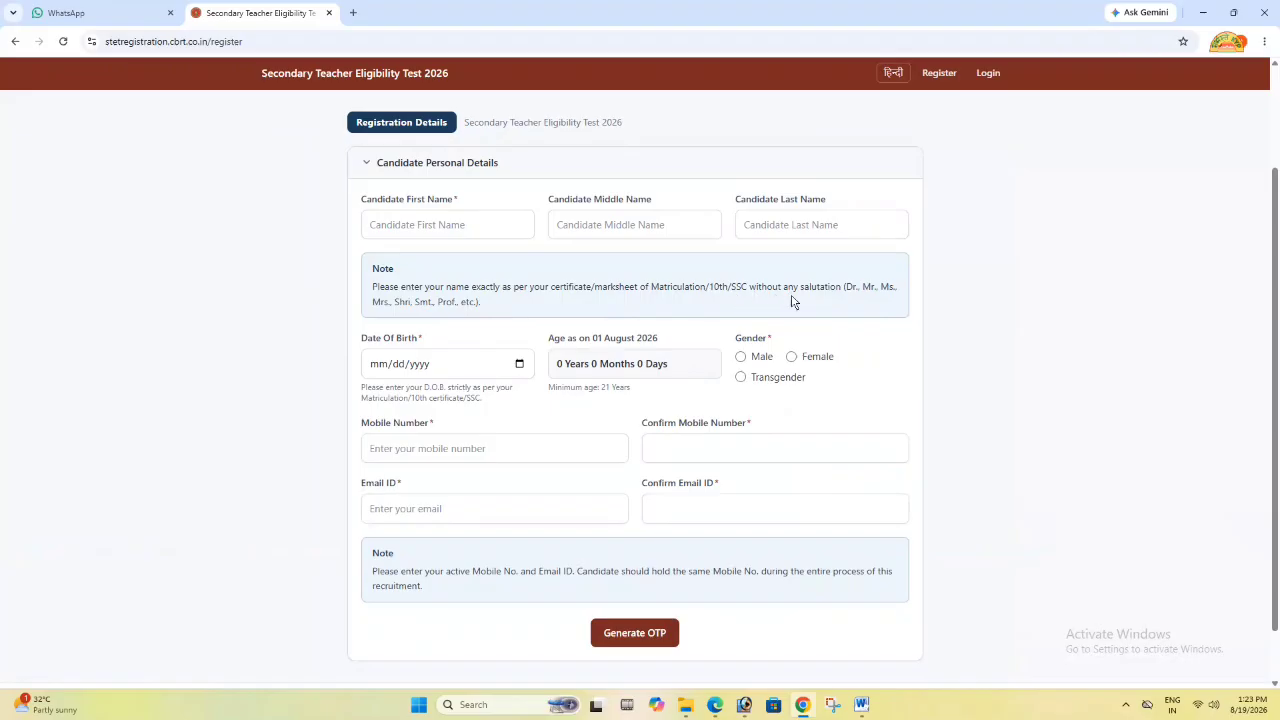
{"action": "scroll", "coordinate": [562, 338], "scroll_direction": "down", "scroll_amount": 1}
{"action": "scroll", "coordinate": [560, 338], "scroll_direction": "down", "scroll_amount": 1}
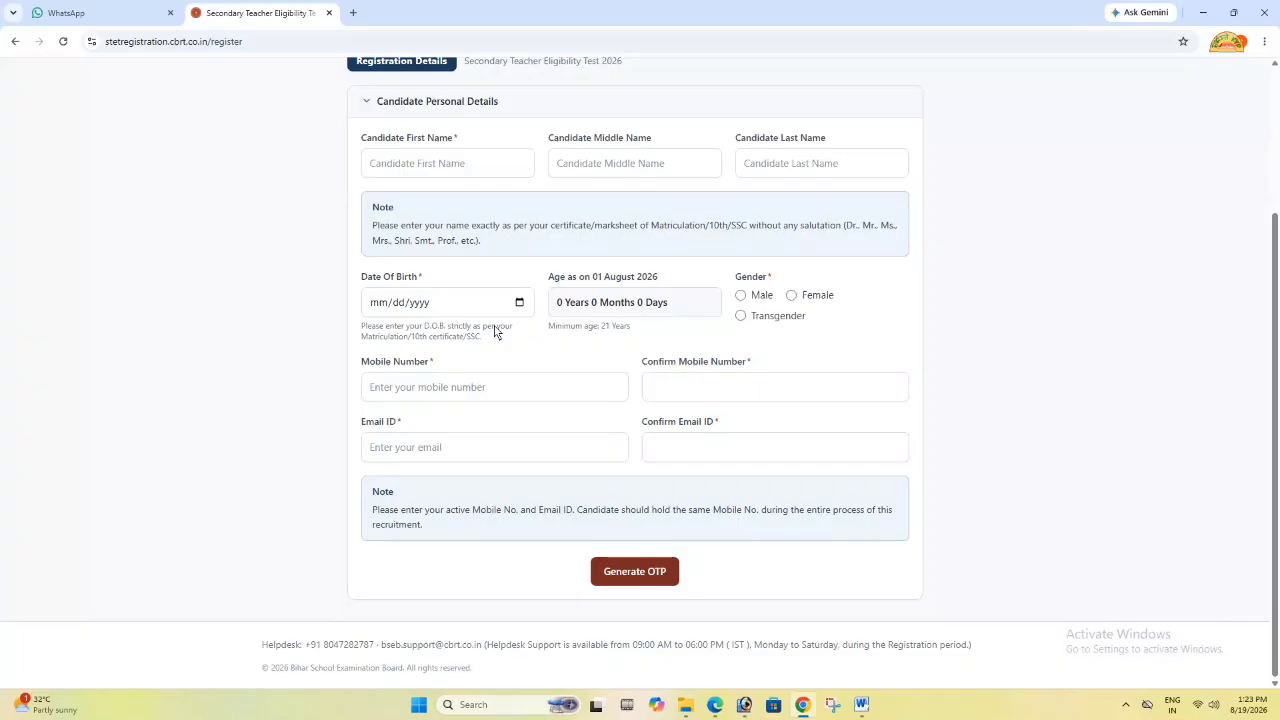
{"action": "left_click_drag", "start_coordinate": [548, 228], "coordinate": [835, 240]}
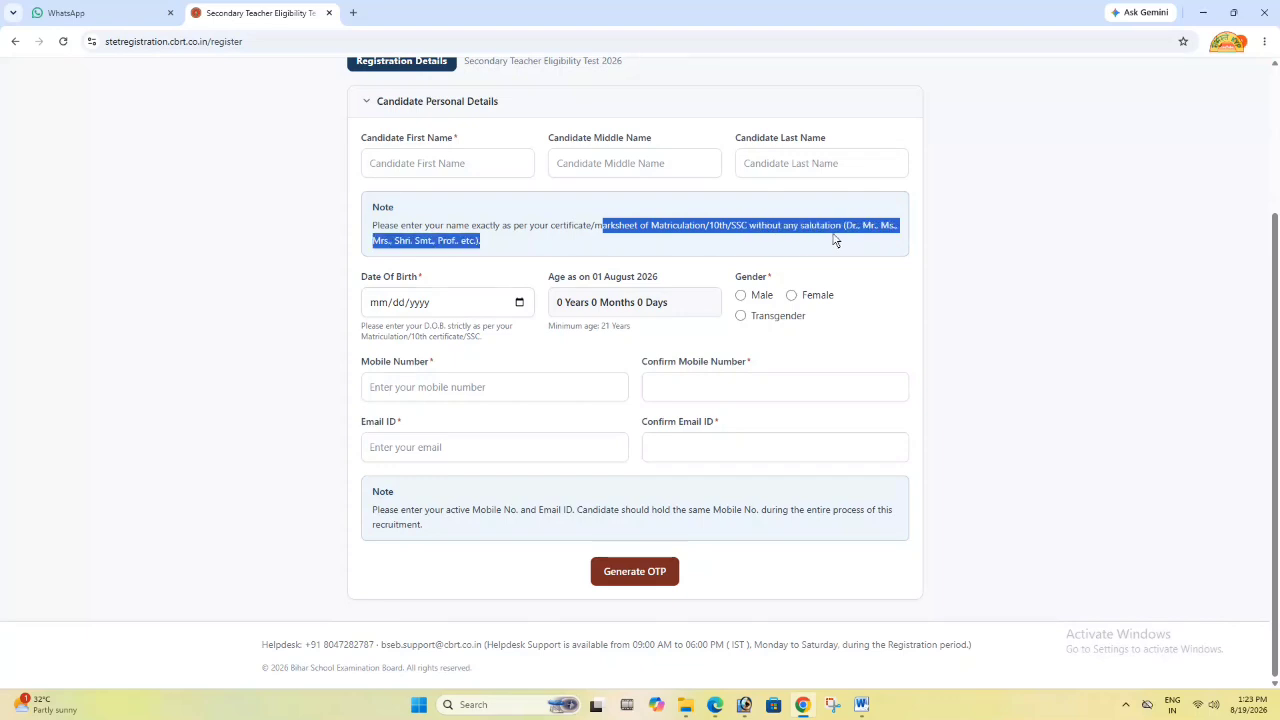
{"action": "left_click", "coordinate": [840, 238]}
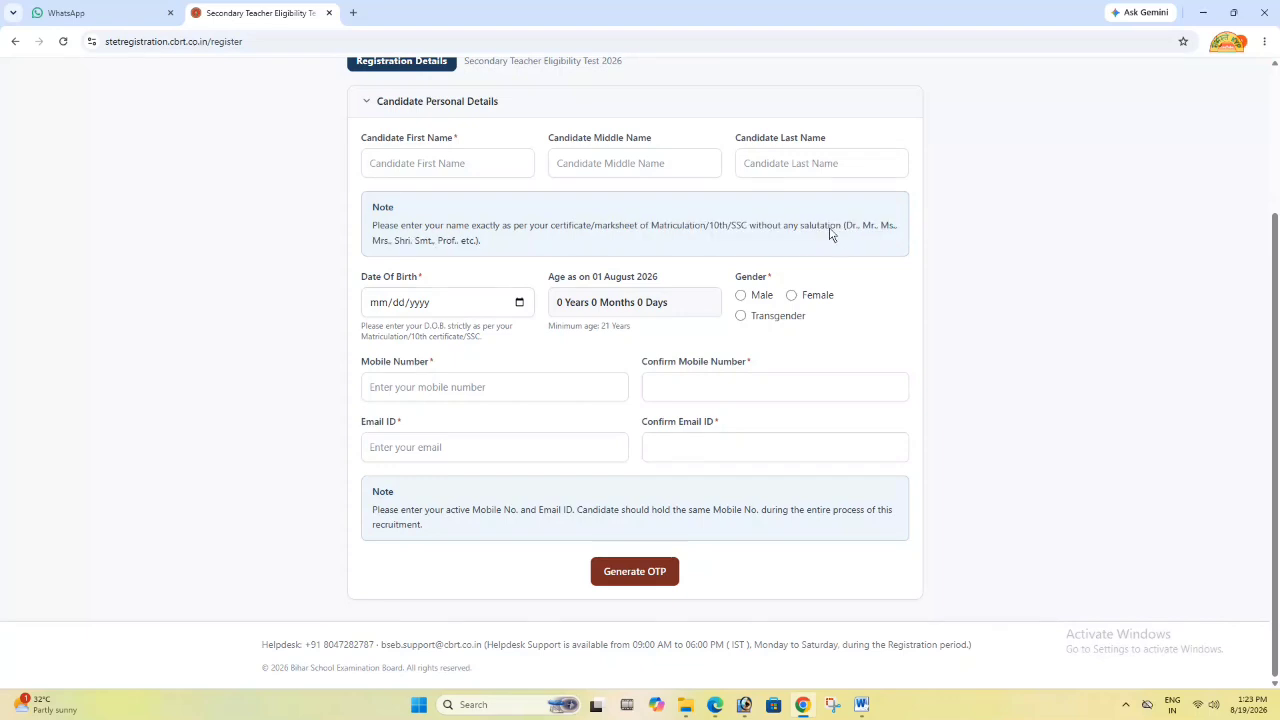
{"action": "left_click_drag", "start_coordinate": [830, 236], "coordinate": [885, 237]}
{"action": "left_click", "coordinate": [885, 237]}
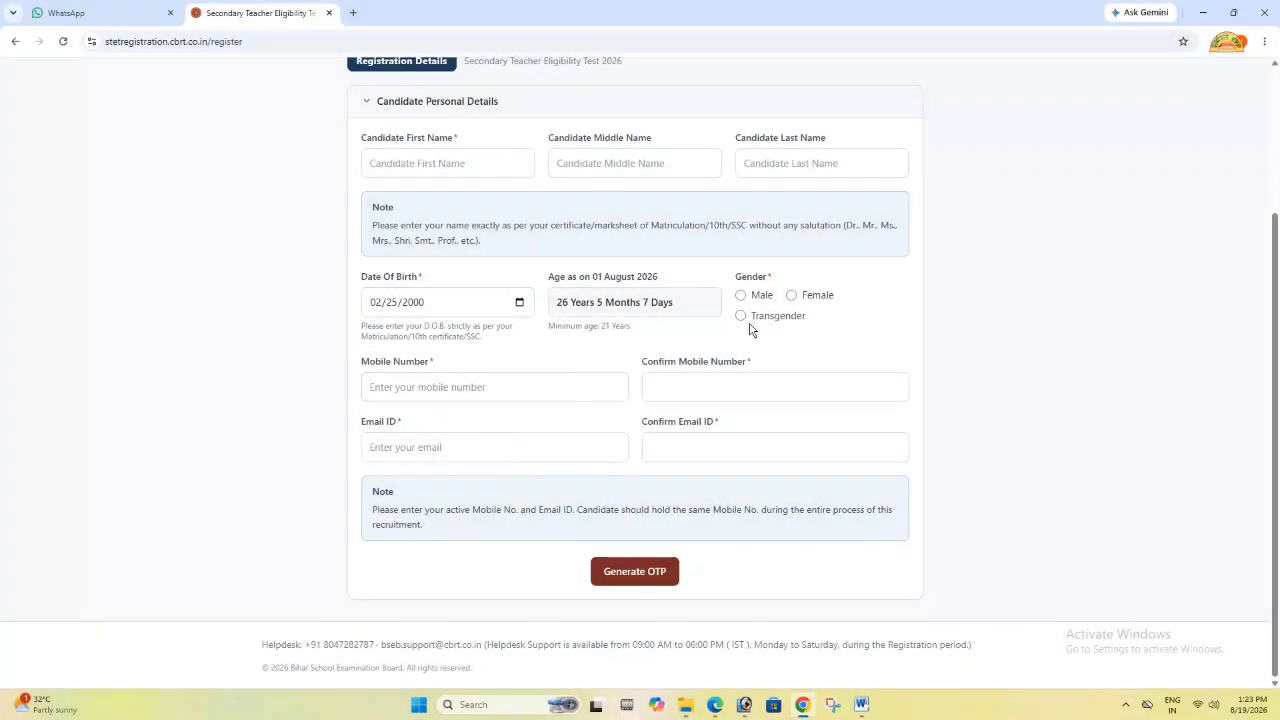
Set the gender to Female and go through the mobile number and email ID fields with their confirmation fields
{"action": "left_click", "coordinate": [789, 297]}
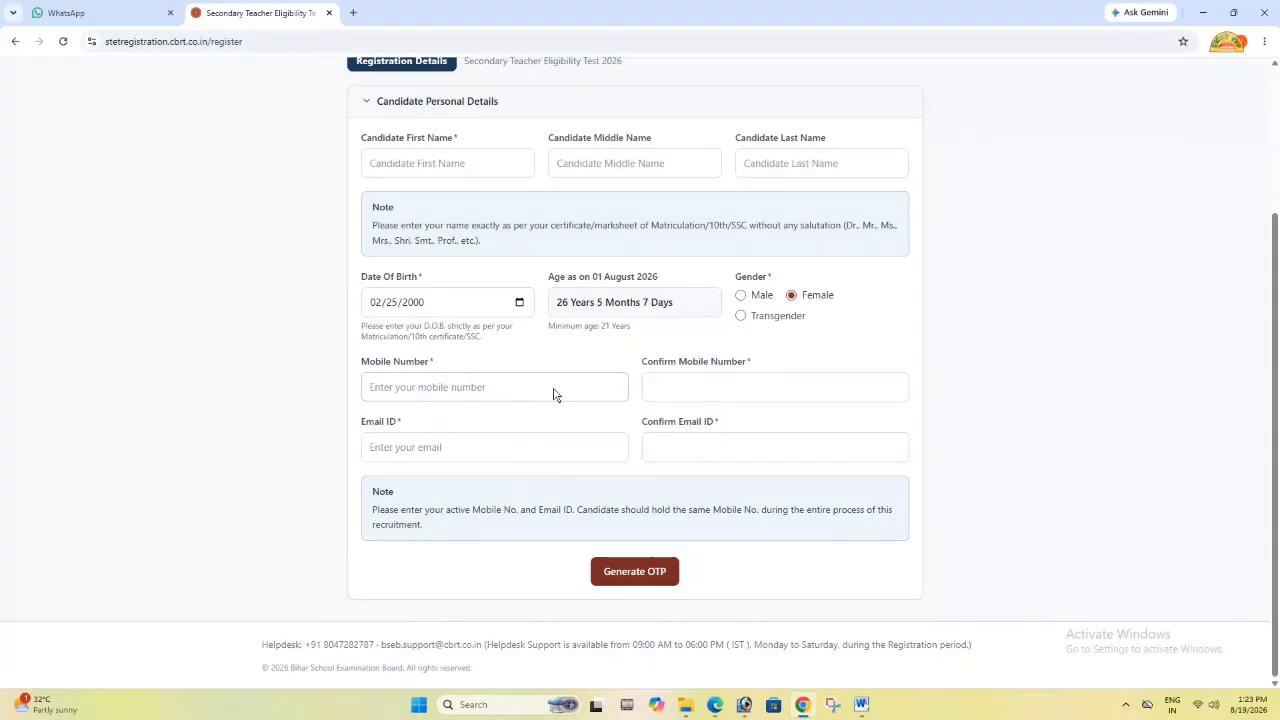
{"action": "left_click", "coordinate": [516, 399]}
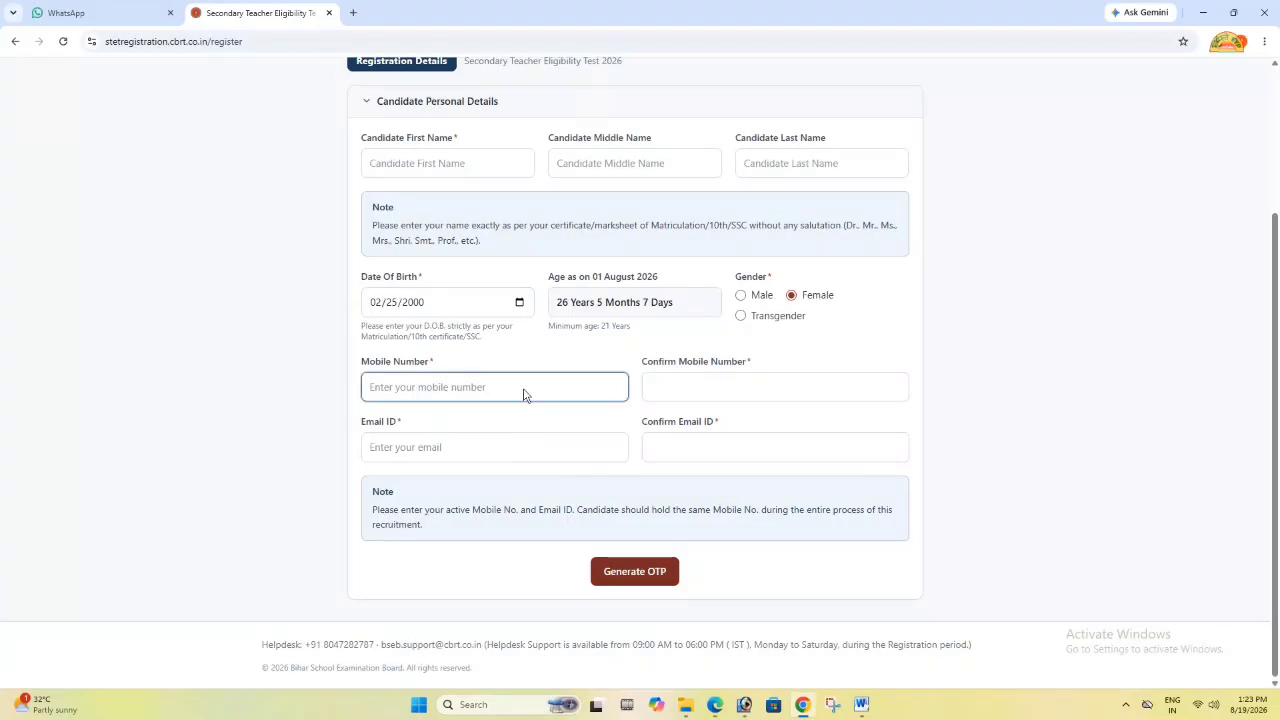
{"action": "left_click", "coordinate": [677, 382]}
{"action": "left_click", "coordinate": [513, 458]}
{"action": "left_click", "coordinate": [678, 452]}
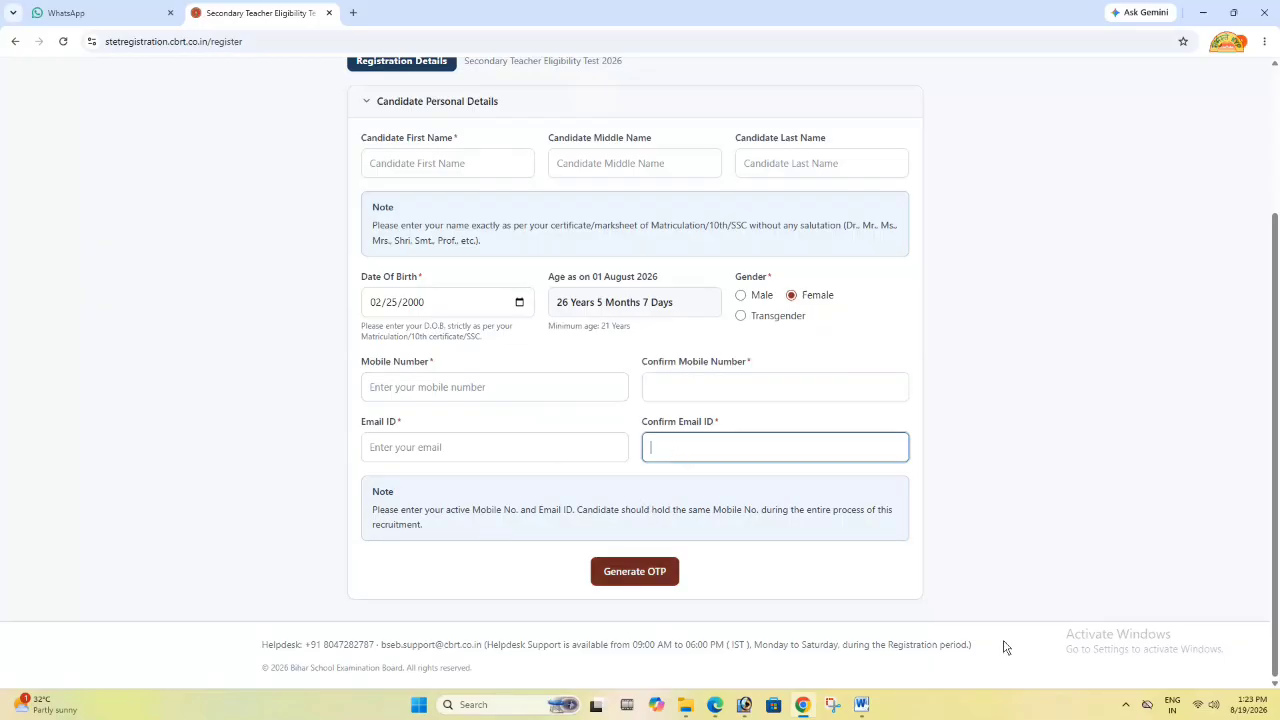
{"action": "left_click", "coordinate": [1126, 704]}
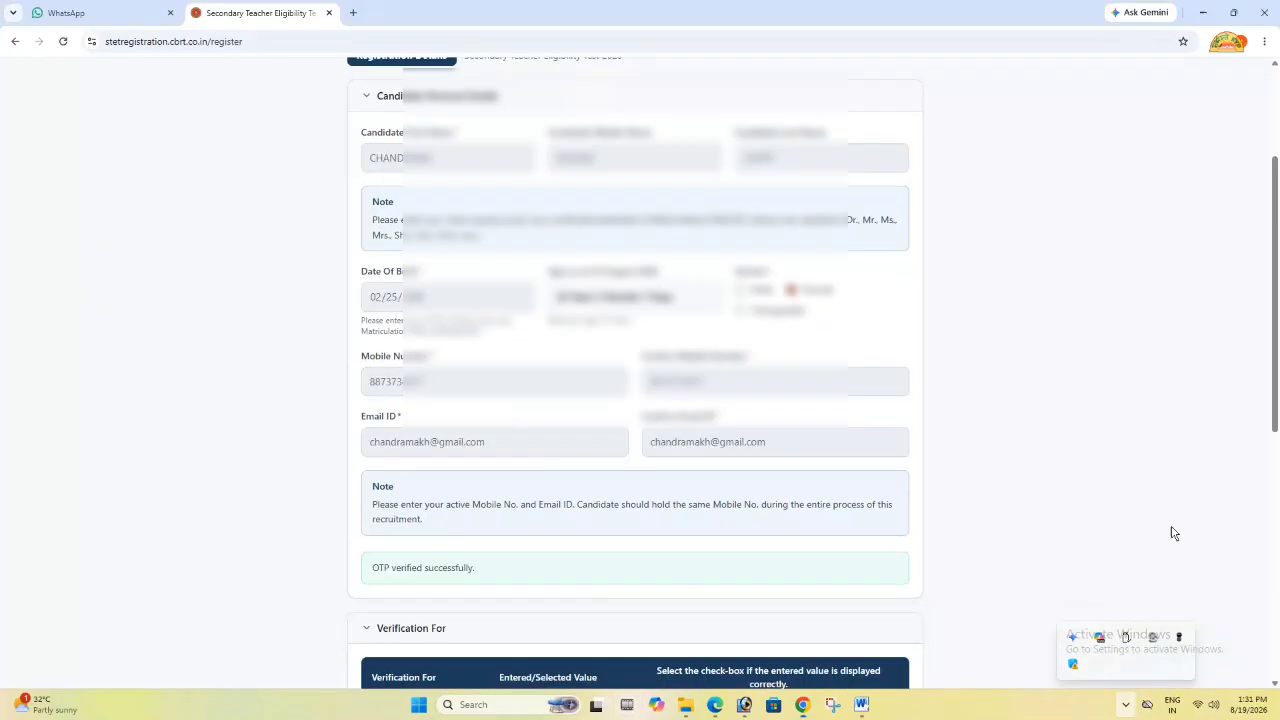
Review the entered details, agree to the declaration and submit the registration with final confirmation, highlighting the issued application number
{"action": "scroll", "coordinate": [1036, 501], "scroll_direction": "up", "scroll_amount": 3}
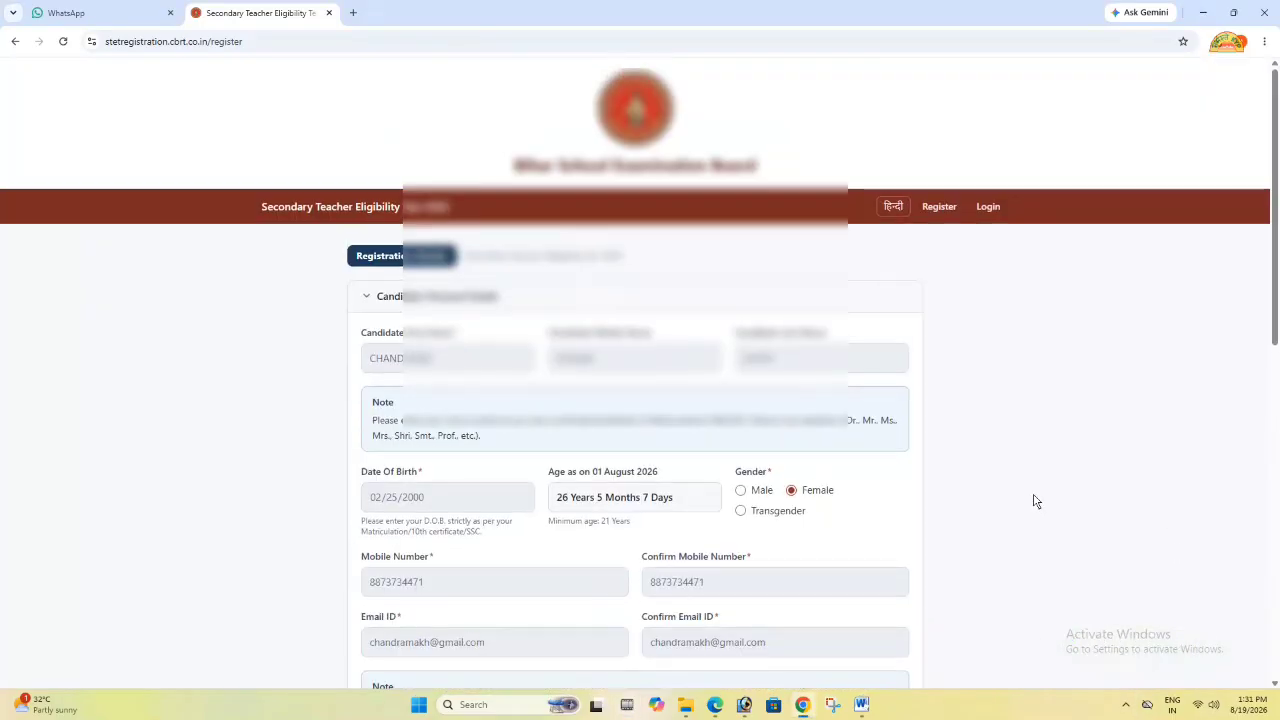
{"action": "scroll", "coordinate": [1036, 501], "scroll_direction": "down", "scroll_amount": 2}
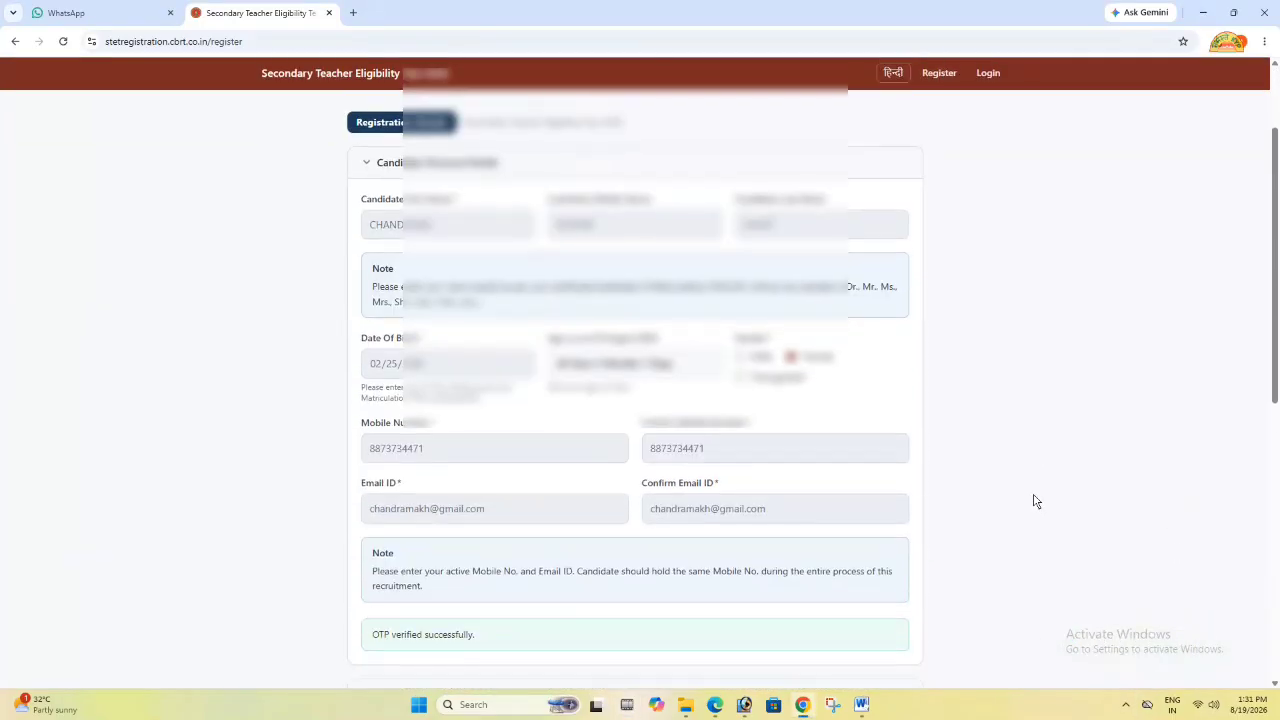
{"action": "scroll", "coordinate": [1036, 501], "scroll_direction": "down", "scroll_amount": 5}
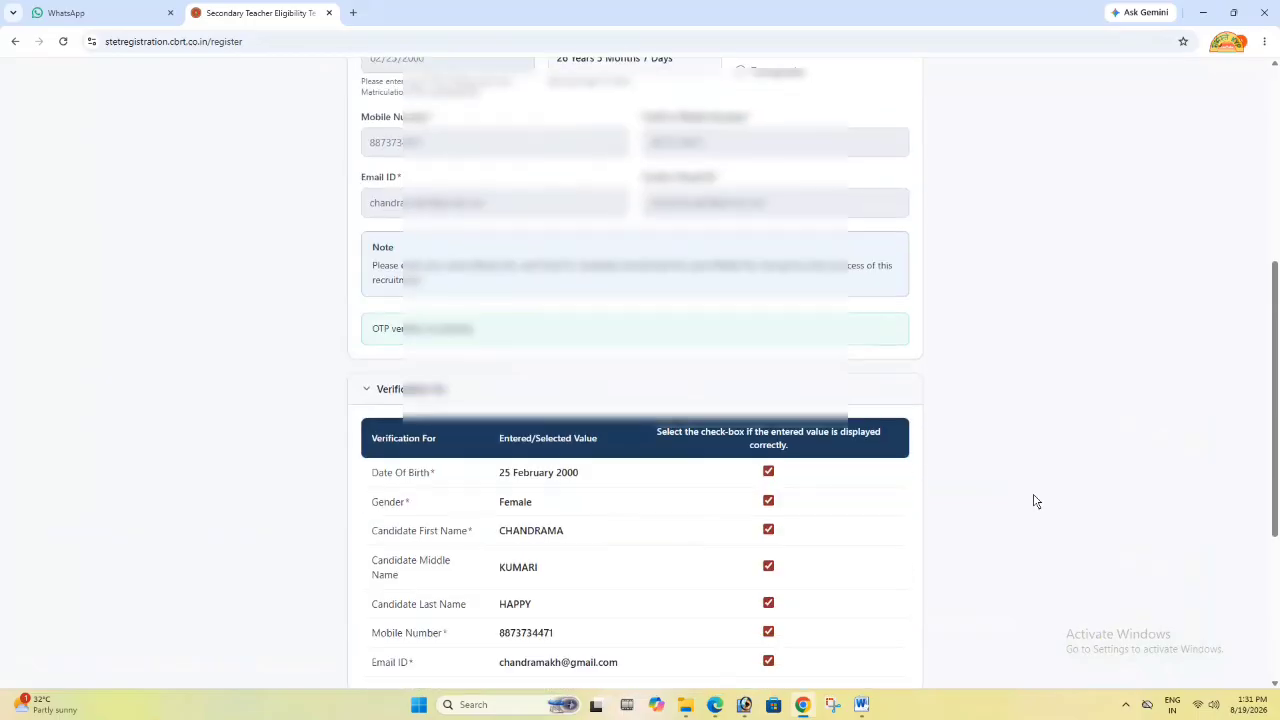
{"action": "scroll", "coordinate": [1036, 501], "scroll_direction": "down", "scroll_amount": 1}
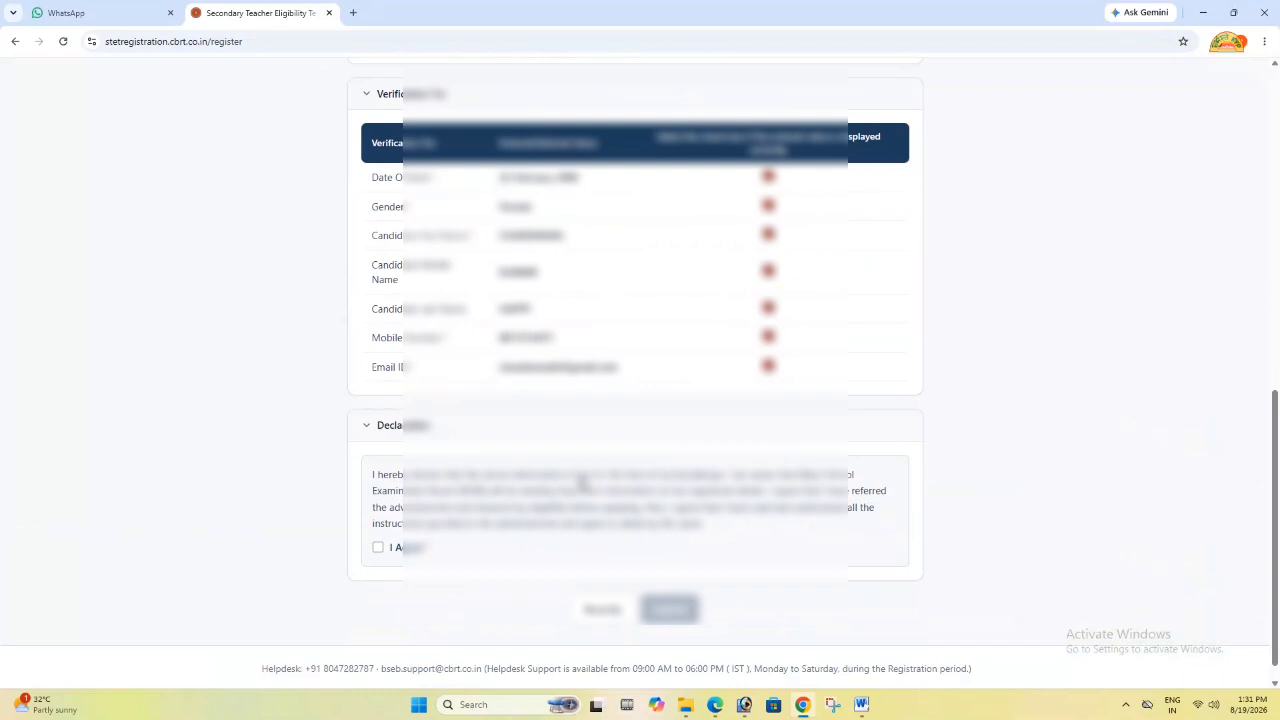
{"action": "scroll", "coordinate": [586, 482], "scroll_direction": "down", "scroll_amount": 1}
{"action": "left_click", "coordinate": [379, 527]}
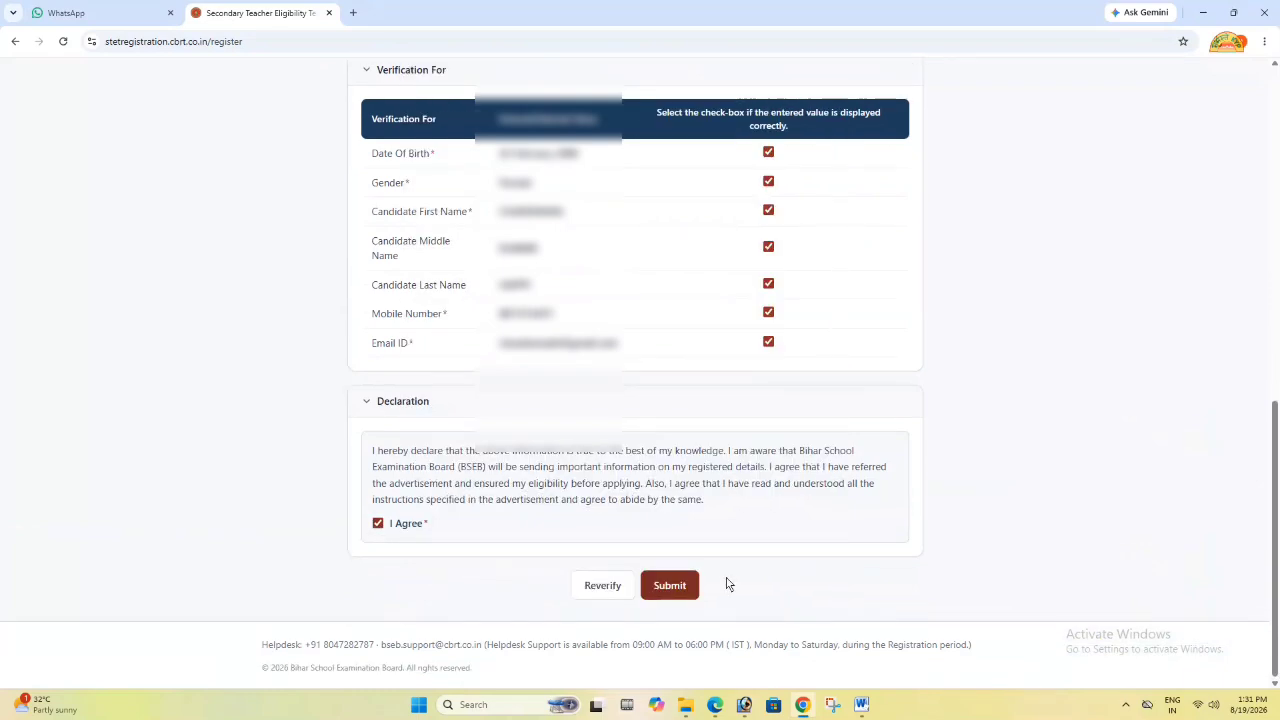
{"action": "left_click", "coordinate": [669, 587]}
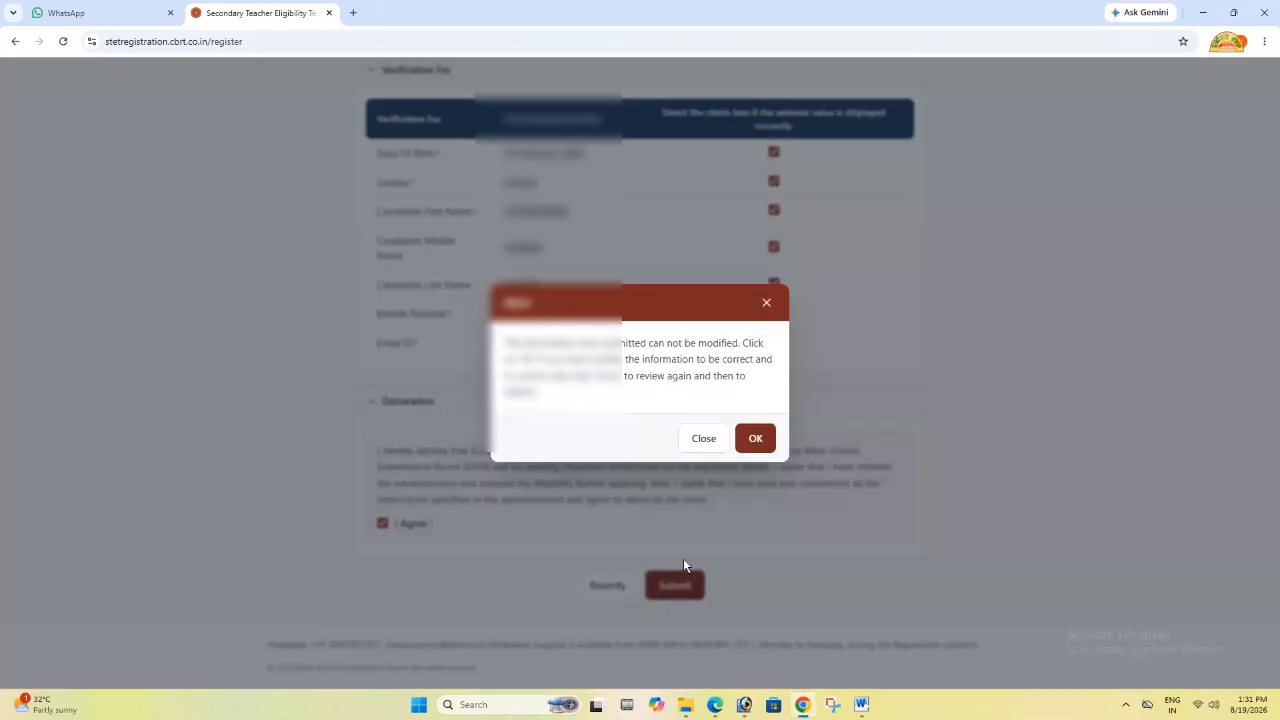
{"action": "left_click", "coordinate": [755, 439]}
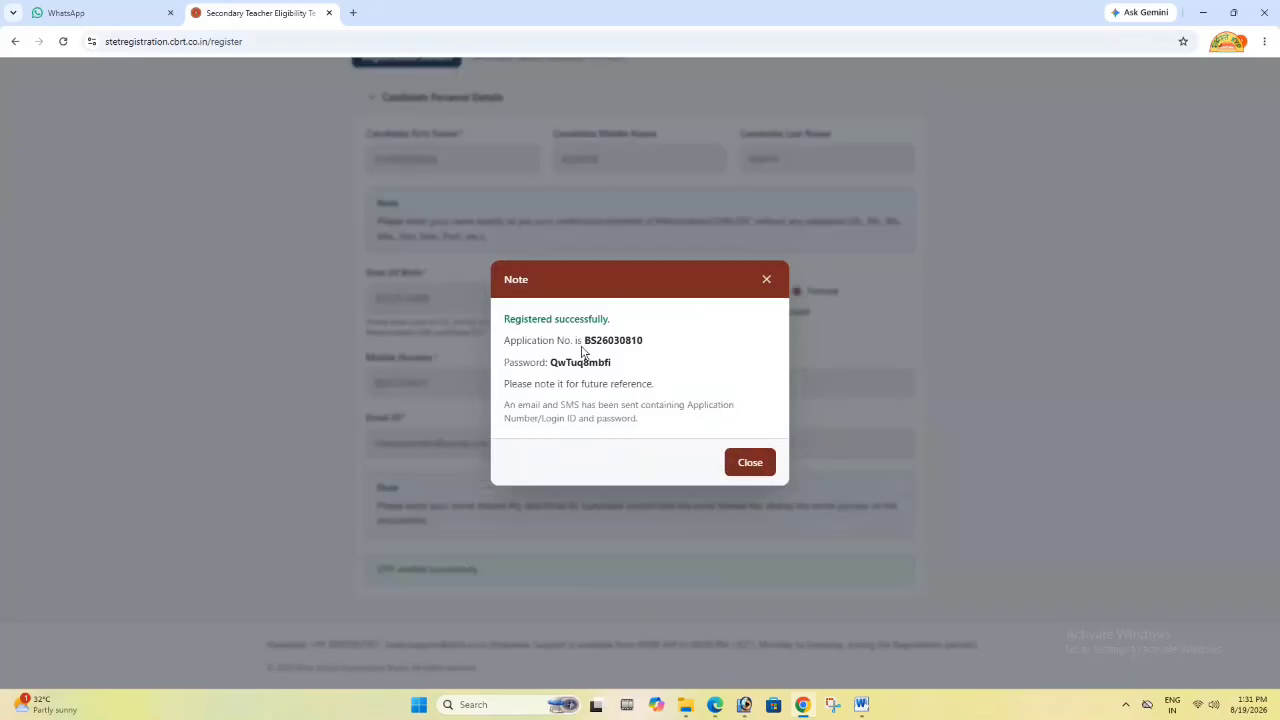
{"action": "left_click_drag", "start_coordinate": [584, 343], "coordinate": [643, 348]}
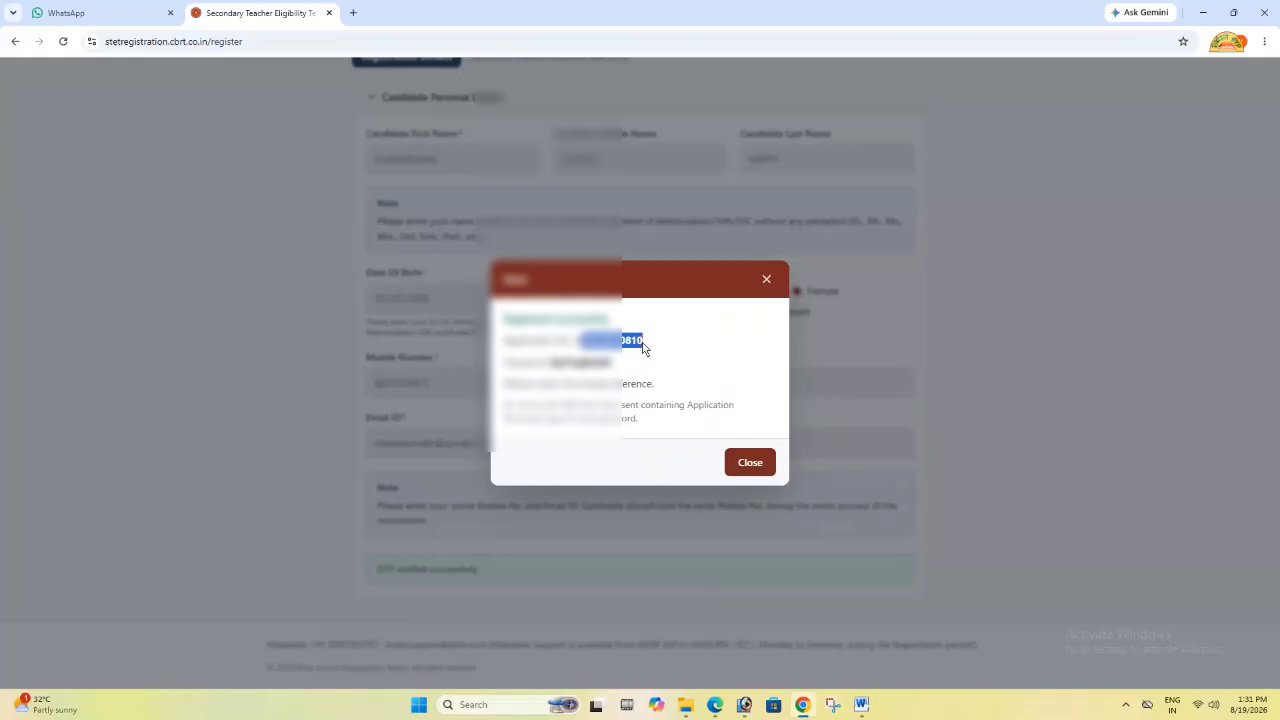
{"action": "left_click", "coordinate": [646, 364]}
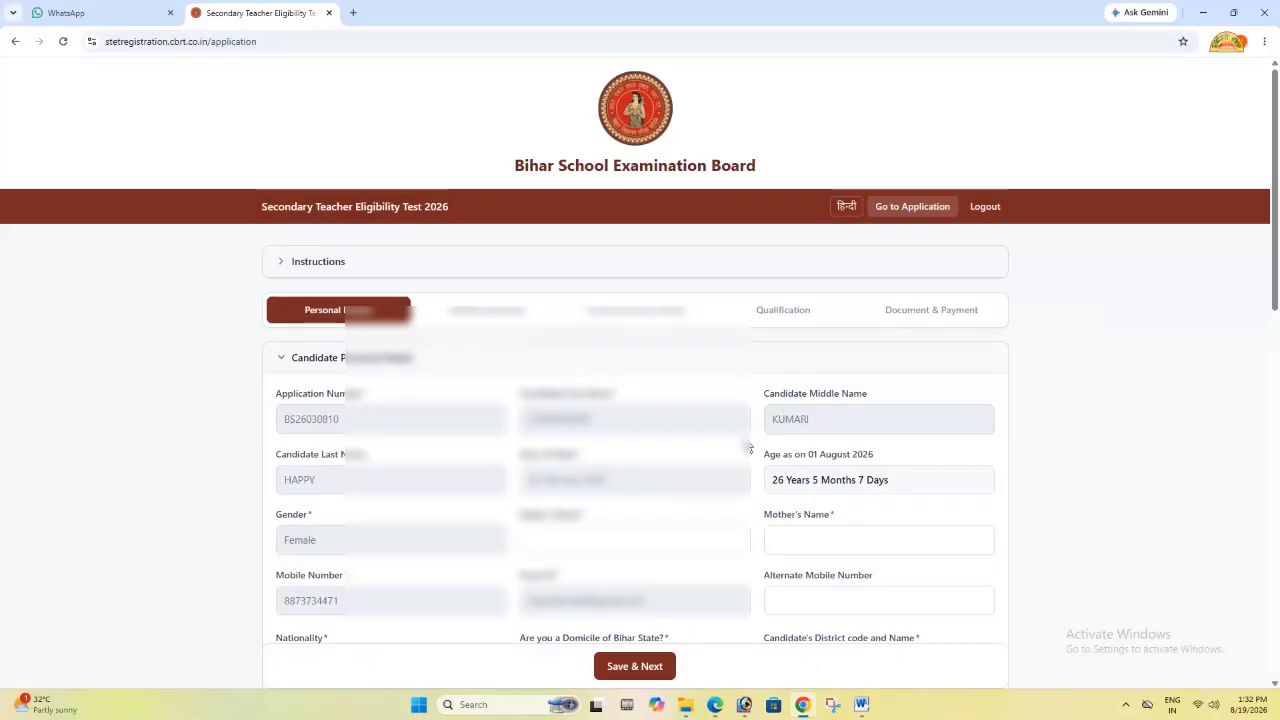
In the candidate personal details, set the nationality to Indian and answer Yes to being a domicile of Bihar State
{"action": "scroll", "coordinate": [750, 448], "scroll_direction": "down", "scroll_amount": 3}
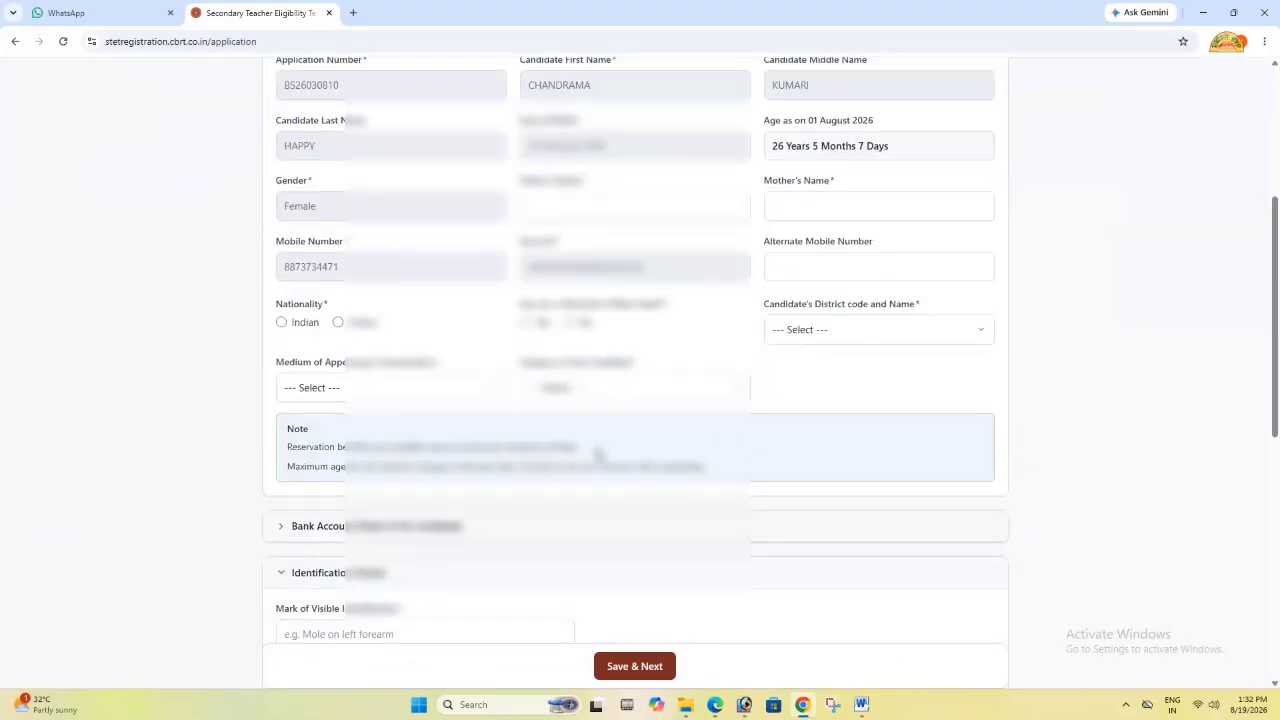
{"action": "scroll", "coordinate": [597, 440], "scroll_direction": "up", "scroll_amount": 2}
{"action": "scroll", "coordinate": [597, 426], "scroll_direction": "down", "scroll_amount": 1}
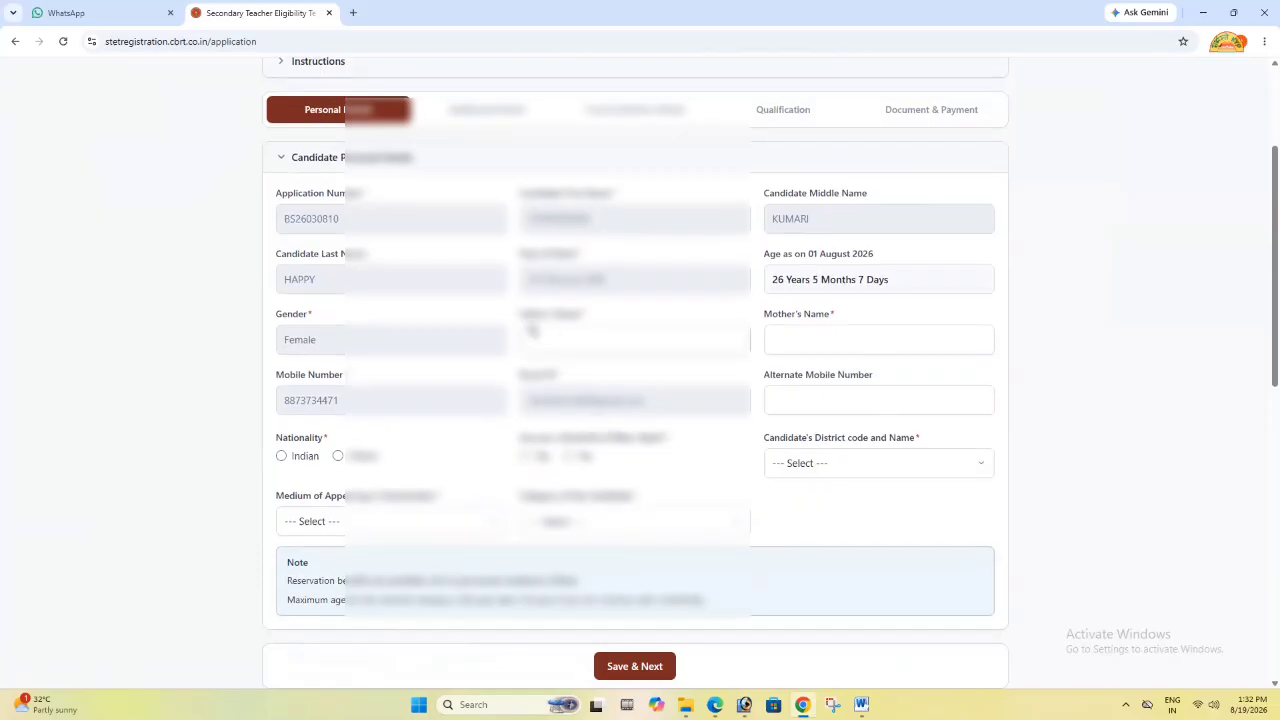
{"action": "left_click_drag", "start_coordinate": [518, 319], "coordinate": [790, 343]}
{"action": "scroll", "coordinate": [790, 343], "scroll_direction": "down", "scroll_amount": 1}
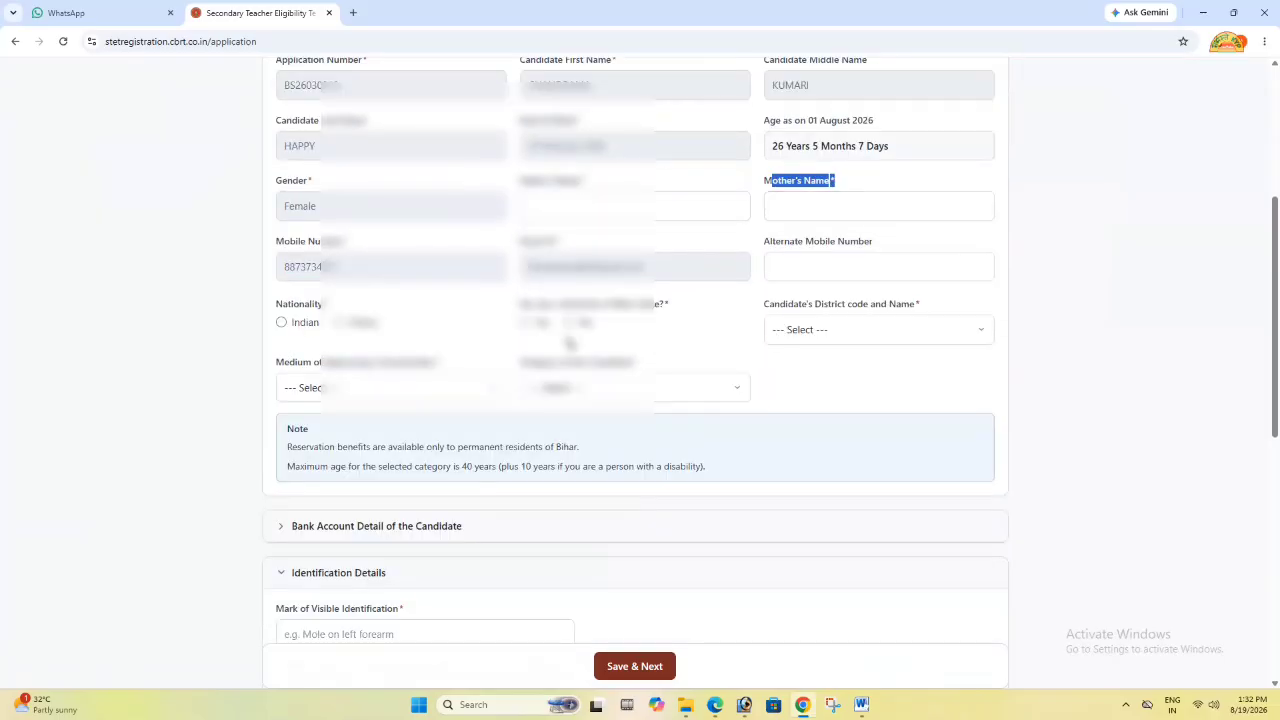
{"action": "left_click_drag", "start_coordinate": [772, 241], "coordinate": [846, 241]}
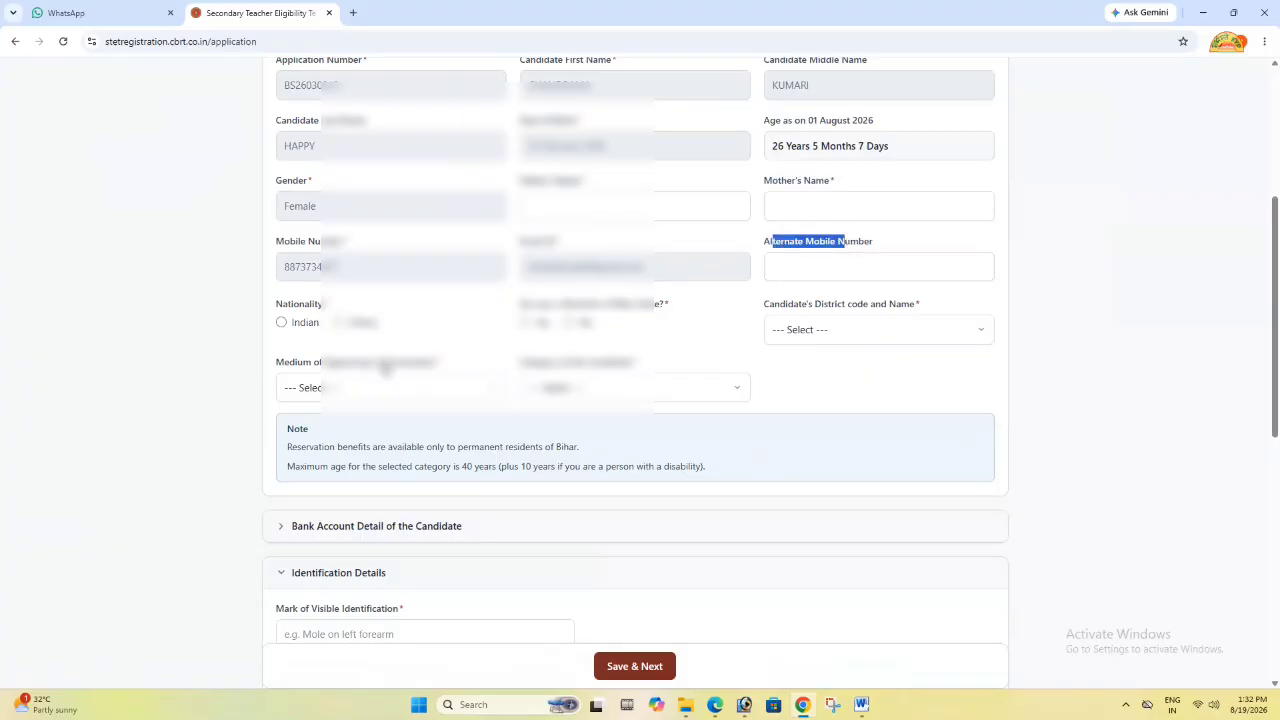
{"action": "left_click_drag", "start_coordinate": [281, 304], "coordinate": [340, 308]}
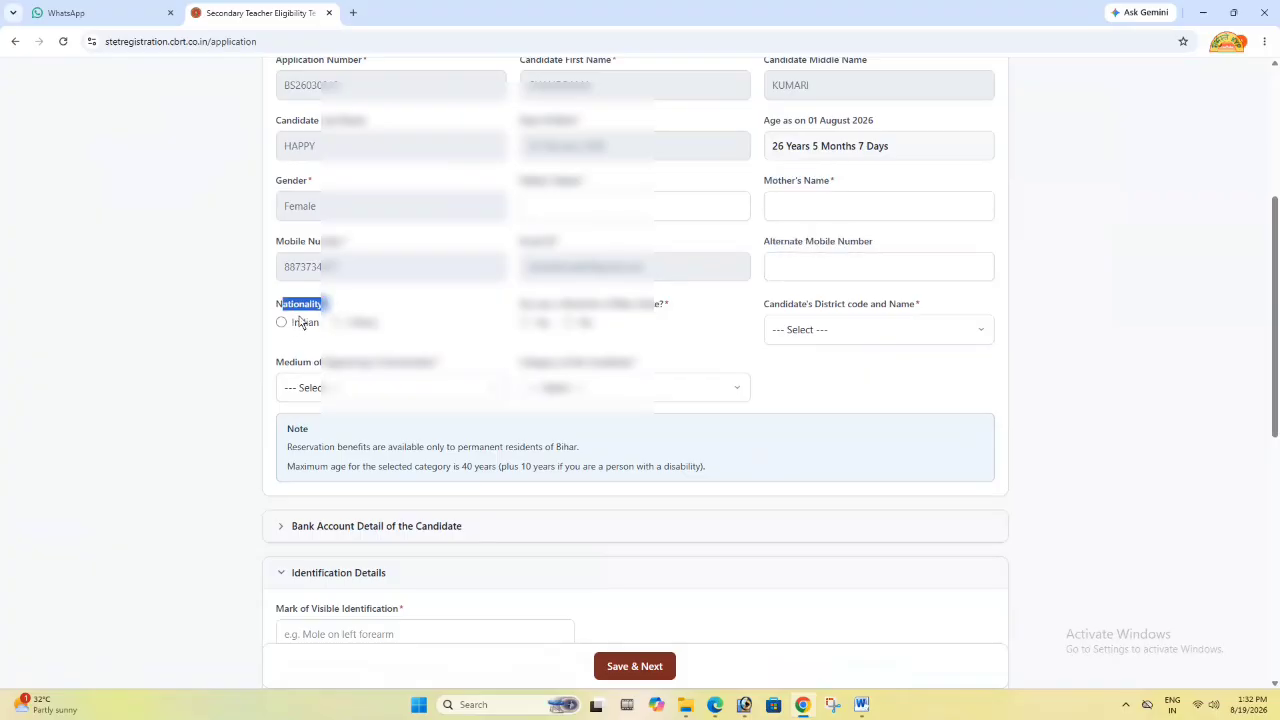
{"action": "left_click", "coordinate": [282, 323]}
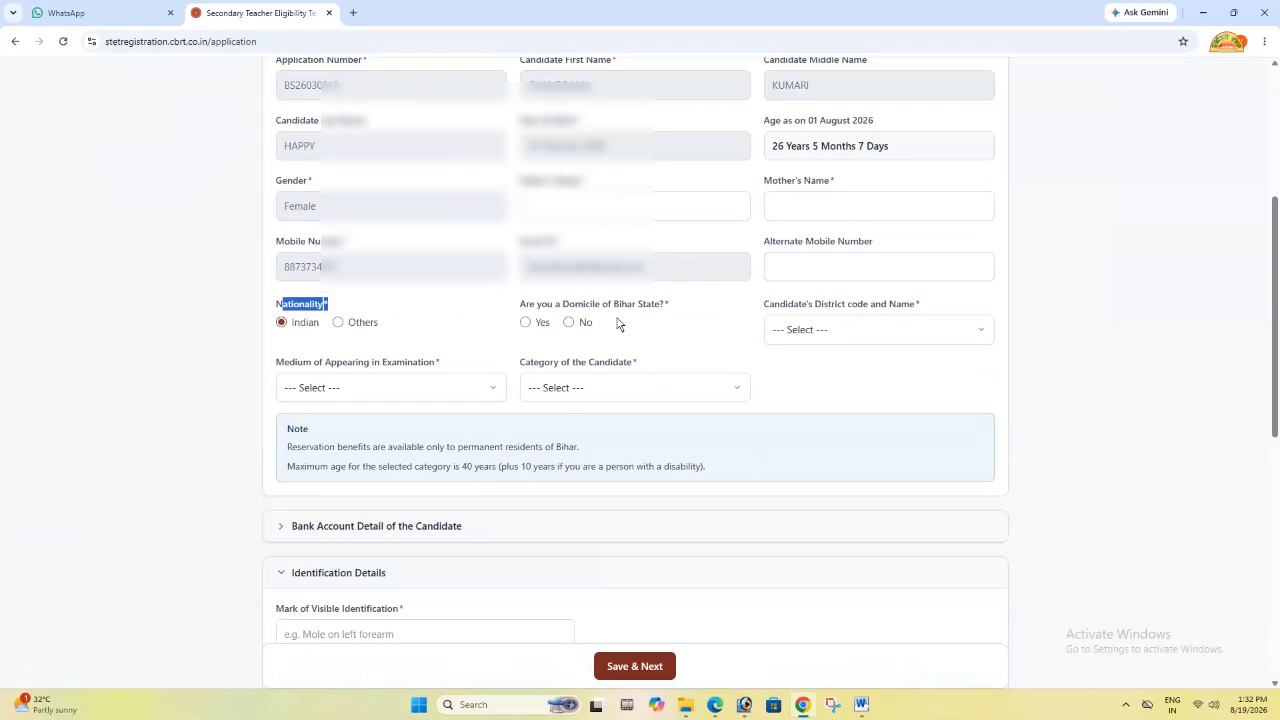
{"action": "left_click", "coordinate": [526, 323]}
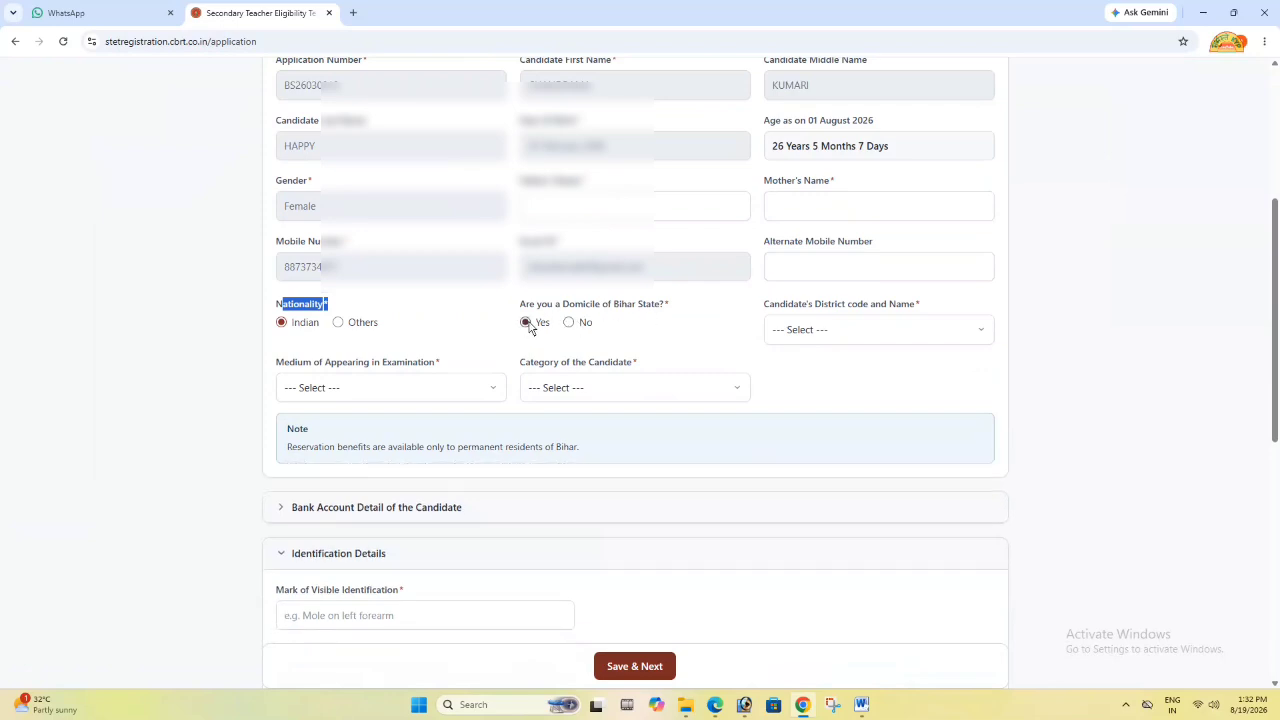
Set the candidate's district code and name to W.C. (BETTIAH) (35)
{"action": "left_click", "coordinate": [837, 330]}
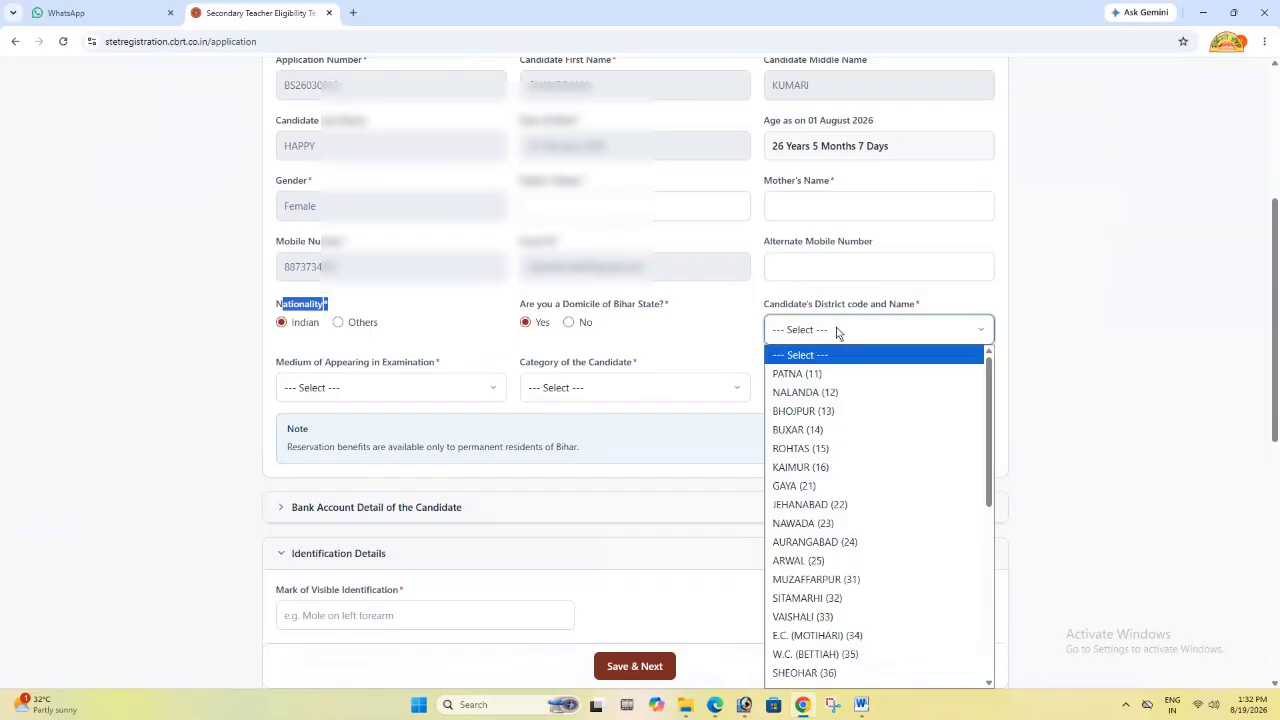
{"action": "key", "text": "w"}
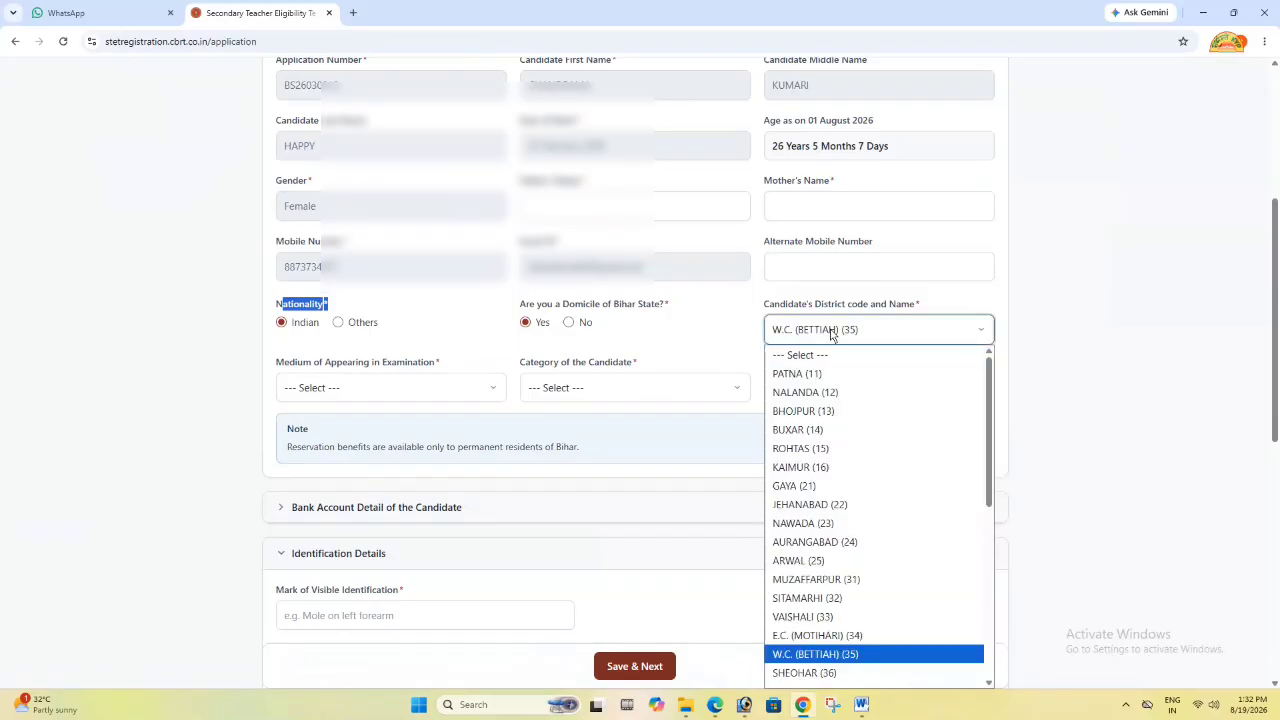
{"action": "left_click", "coordinate": [855, 653]}
Set the medium of appearing in examination to Hindi and the candidate's category to Extremely Backward Class
{"action": "left_click_drag", "start_coordinate": [346, 363], "coordinate": [427, 385]}
{"action": "left_click", "coordinate": [427, 385]}
{"action": "left_click", "coordinate": [402, 442]}
{"action": "left_click", "coordinate": [603, 389]}
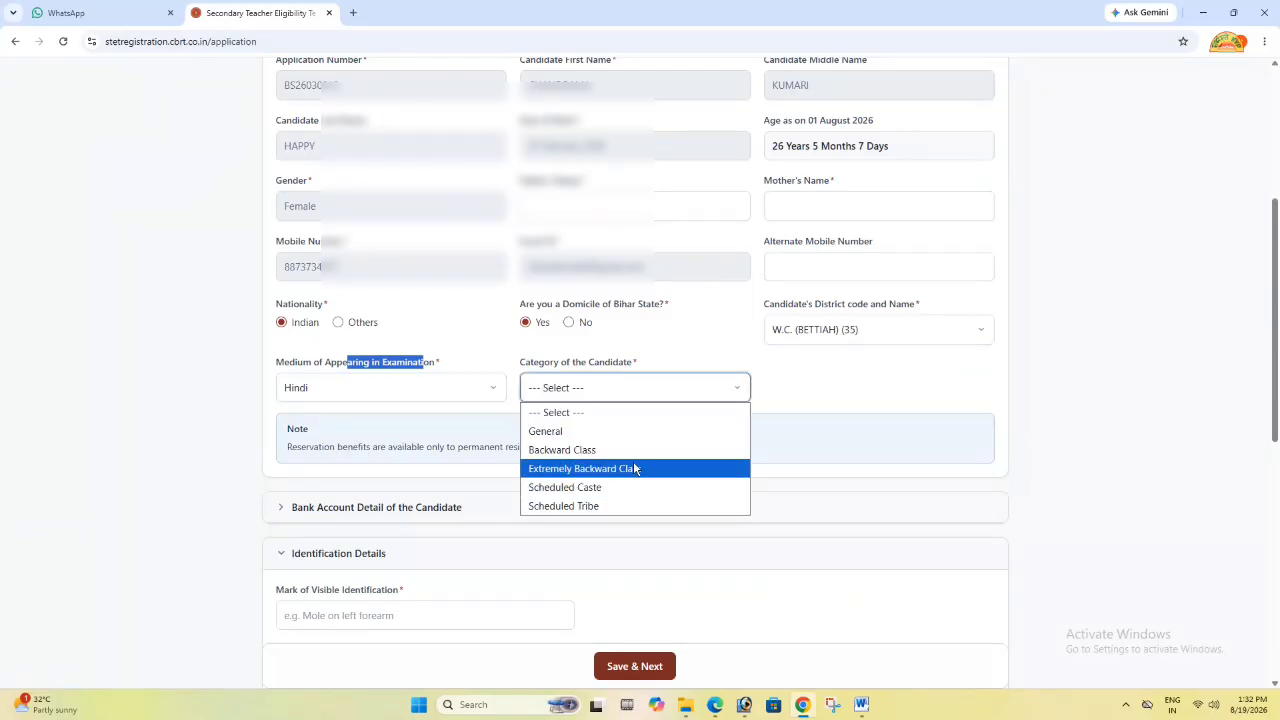
{"action": "left_click", "coordinate": [600, 468]}
Expand the candidate's bank account details and examine the bank name, branch, account number and IFSC code fields
{"action": "scroll", "coordinate": [637, 474], "scroll_direction": "down", "scroll_amount": 2}
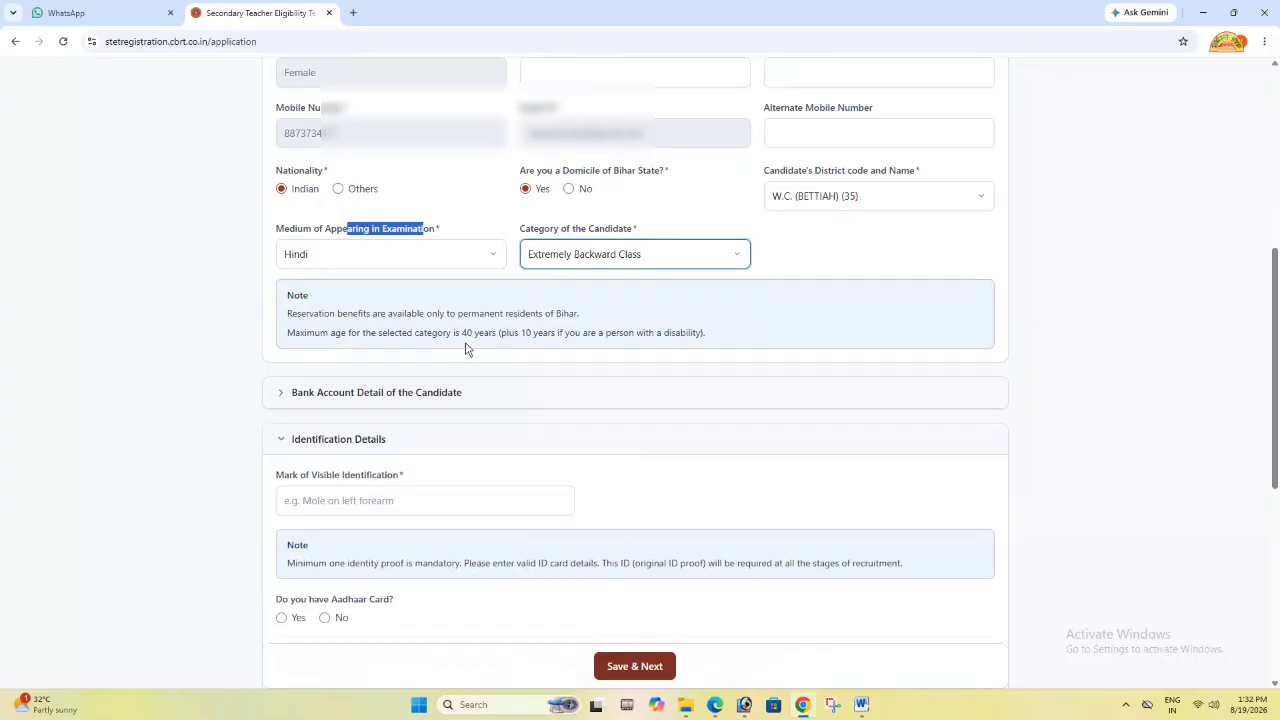
{"action": "scroll", "coordinate": [563, 348], "scroll_direction": "down", "scroll_amount": 2}
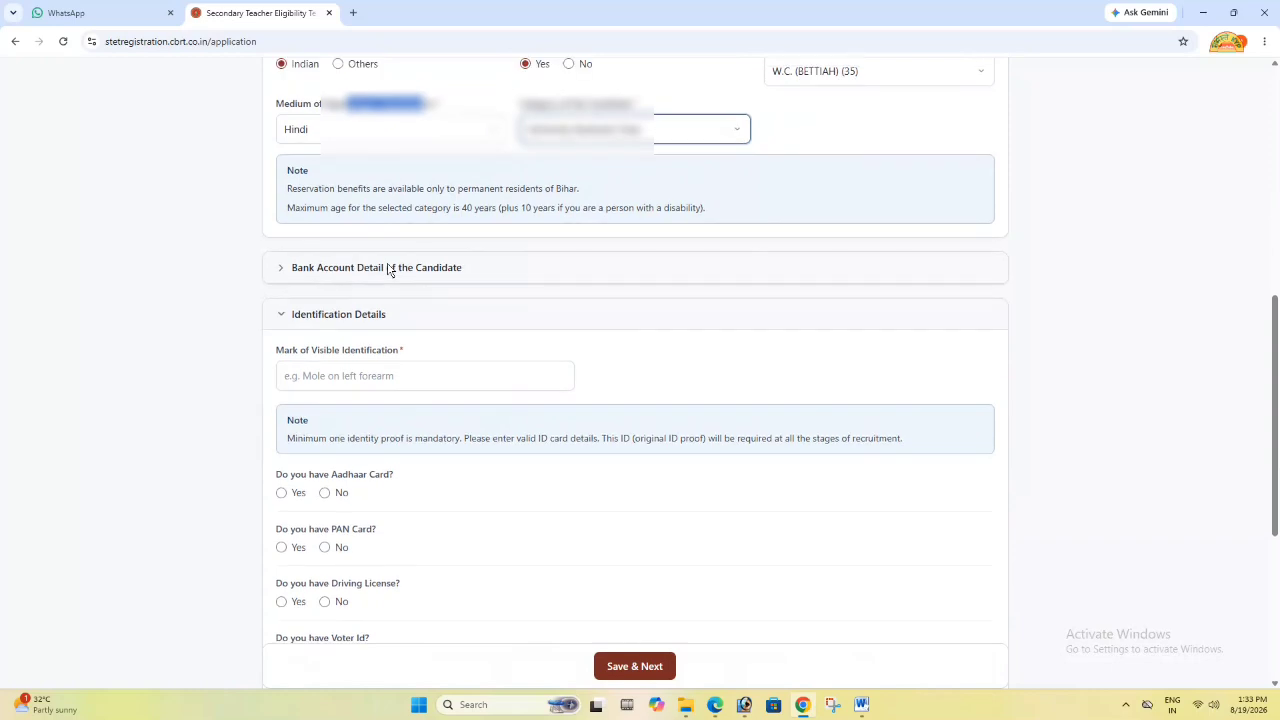
{"action": "left_click", "coordinate": [381, 267]}
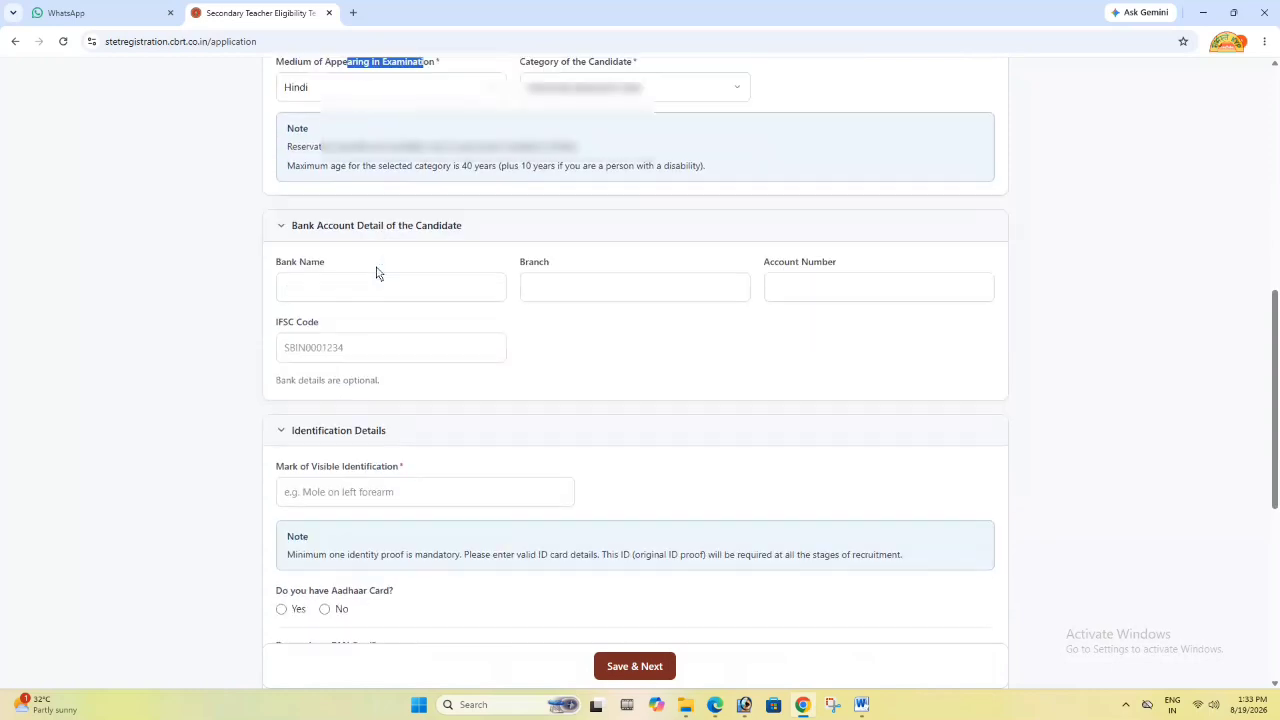
{"action": "scroll", "coordinate": [374, 271], "scroll_direction": "down", "scroll_amount": 1}
{"action": "left_click_drag", "start_coordinate": [280, 240], "coordinate": [488, 253]}
{"action": "left_click", "coordinate": [385, 263]}
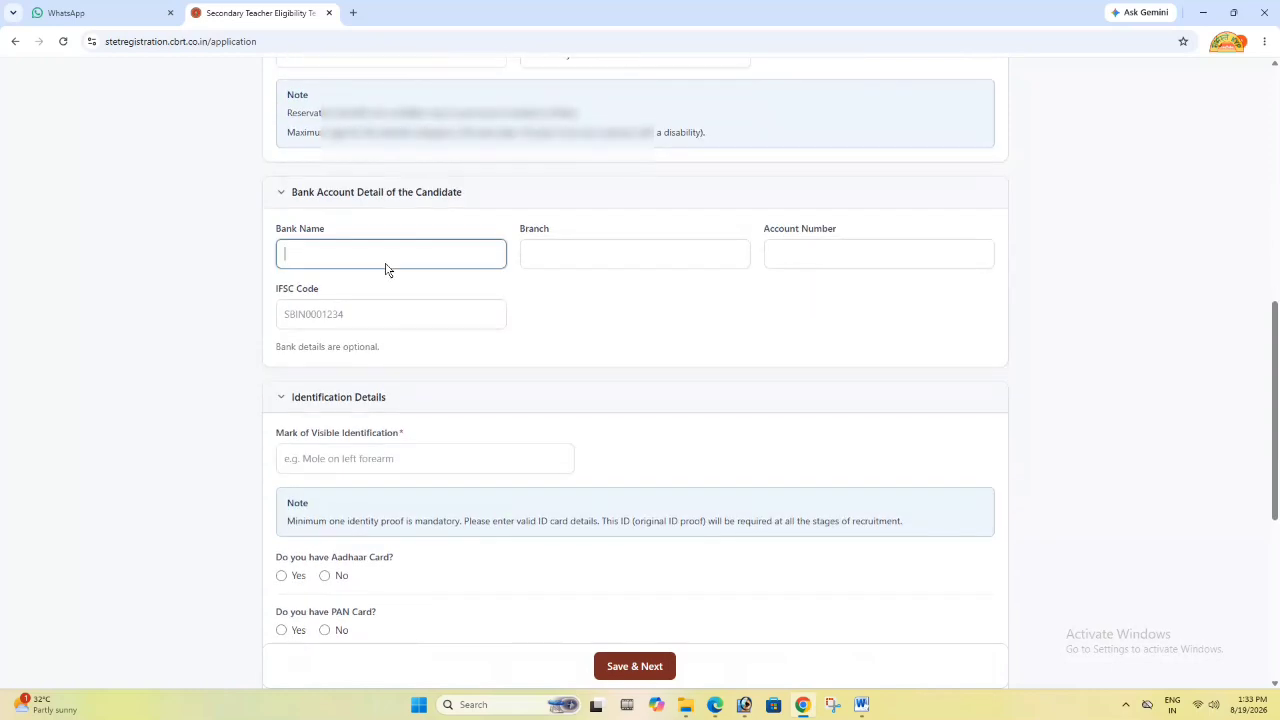
{"action": "double_click", "coordinate": [535, 237]}
{"action": "left_click_drag", "start_coordinate": [768, 240], "coordinate": [815, 243]}
{"action": "left_click", "coordinate": [376, 328]}
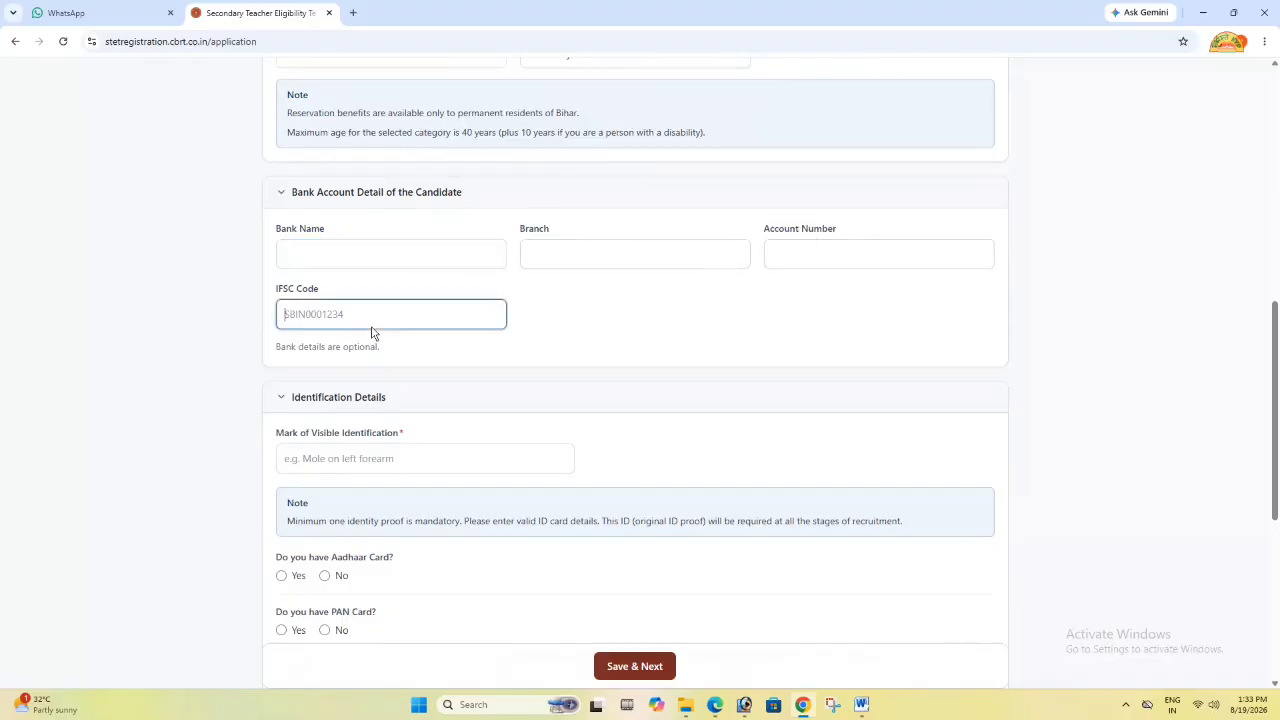
Examine the identification details section, including the Mark of Visible Identification field and the note on identity proofs
{"action": "scroll", "coordinate": [371, 331], "scroll_direction": "down", "scroll_amount": 1}
{"action": "left_click", "coordinate": [361, 336]}
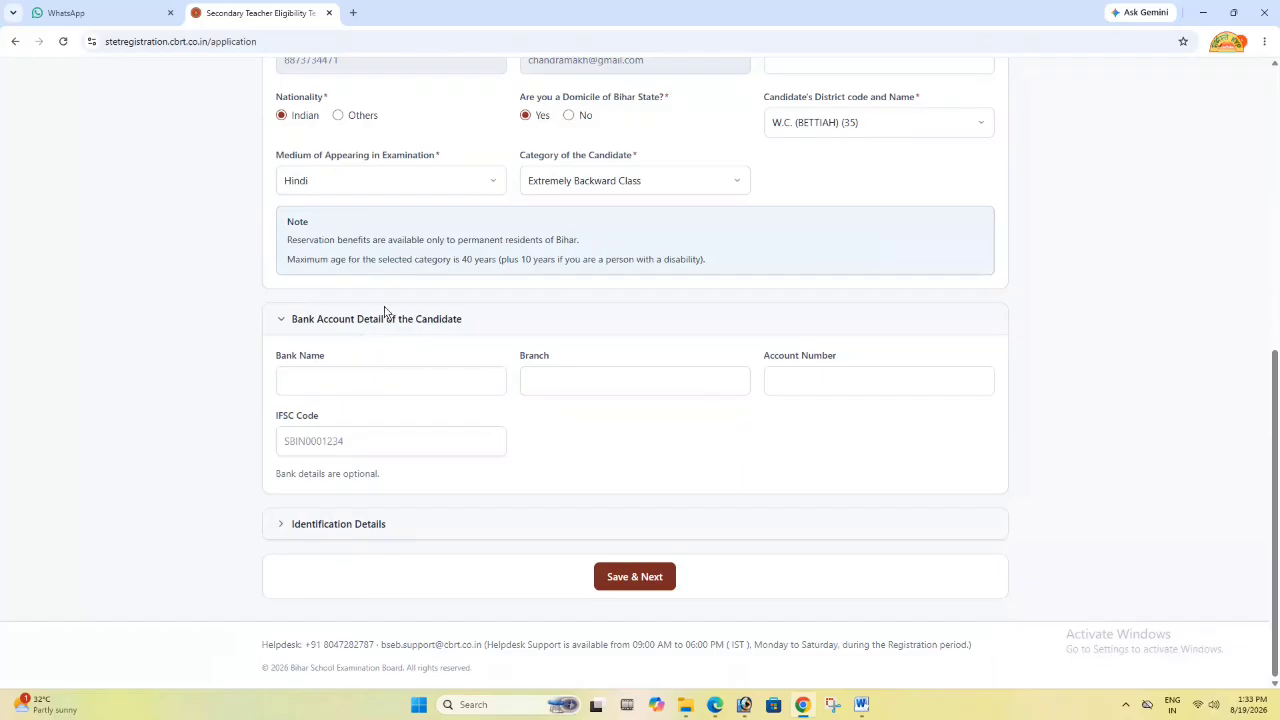
{"action": "scroll", "coordinate": [394, 321], "scroll_direction": "up", "scroll_amount": 2}
{"action": "scroll", "coordinate": [394, 321], "scroll_direction": "down", "scroll_amount": 2}
{"action": "left_click", "coordinate": [376, 527]}
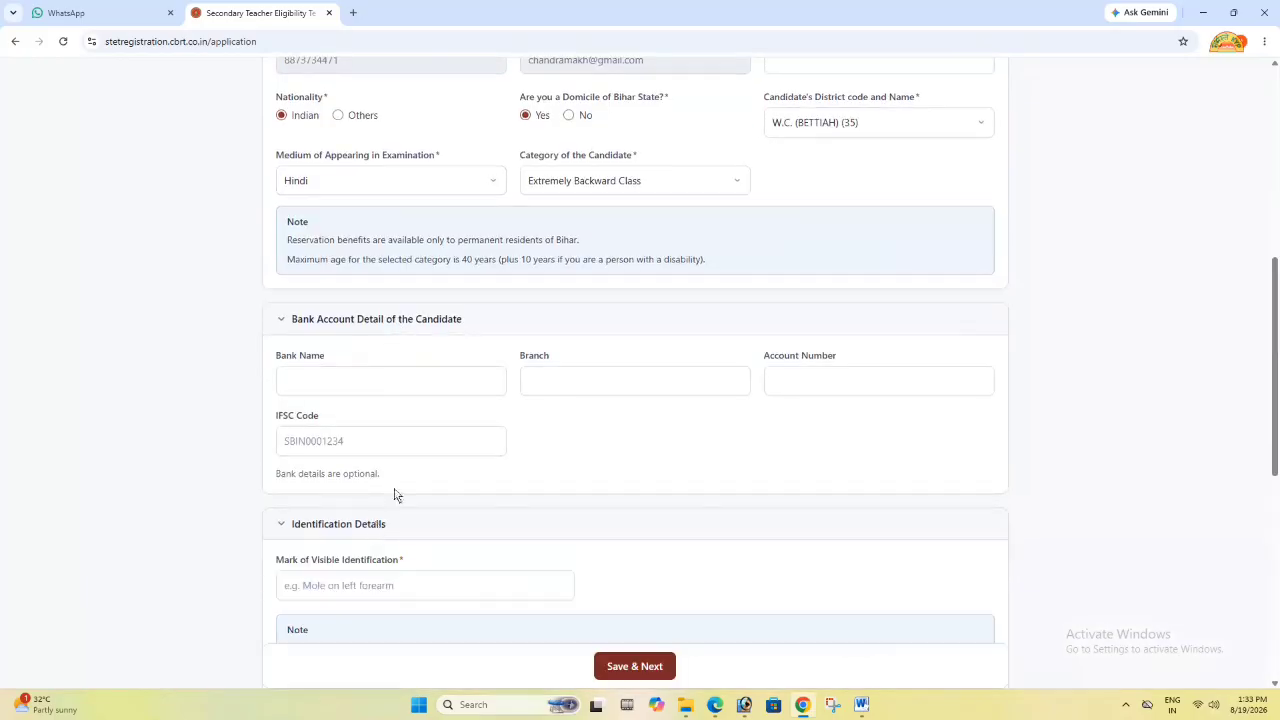
{"action": "scroll", "coordinate": [396, 450], "scroll_direction": "down", "scroll_amount": 2}
{"action": "left_click_drag", "start_coordinate": [404, 362], "coordinate": [340, 364]}
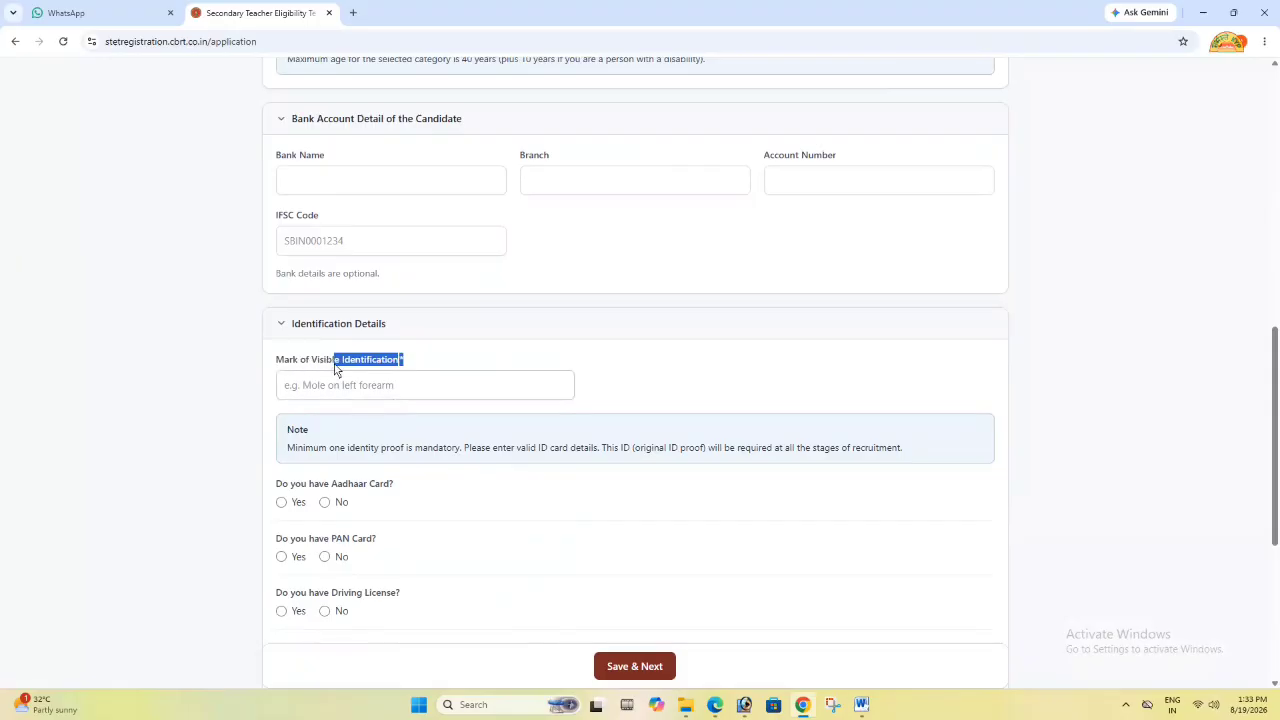
{"action": "left_click", "coordinate": [407, 372]}
{"action": "scroll", "coordinate": [407, 370], "scroll_direction": "down", "scroll_amount": 1}
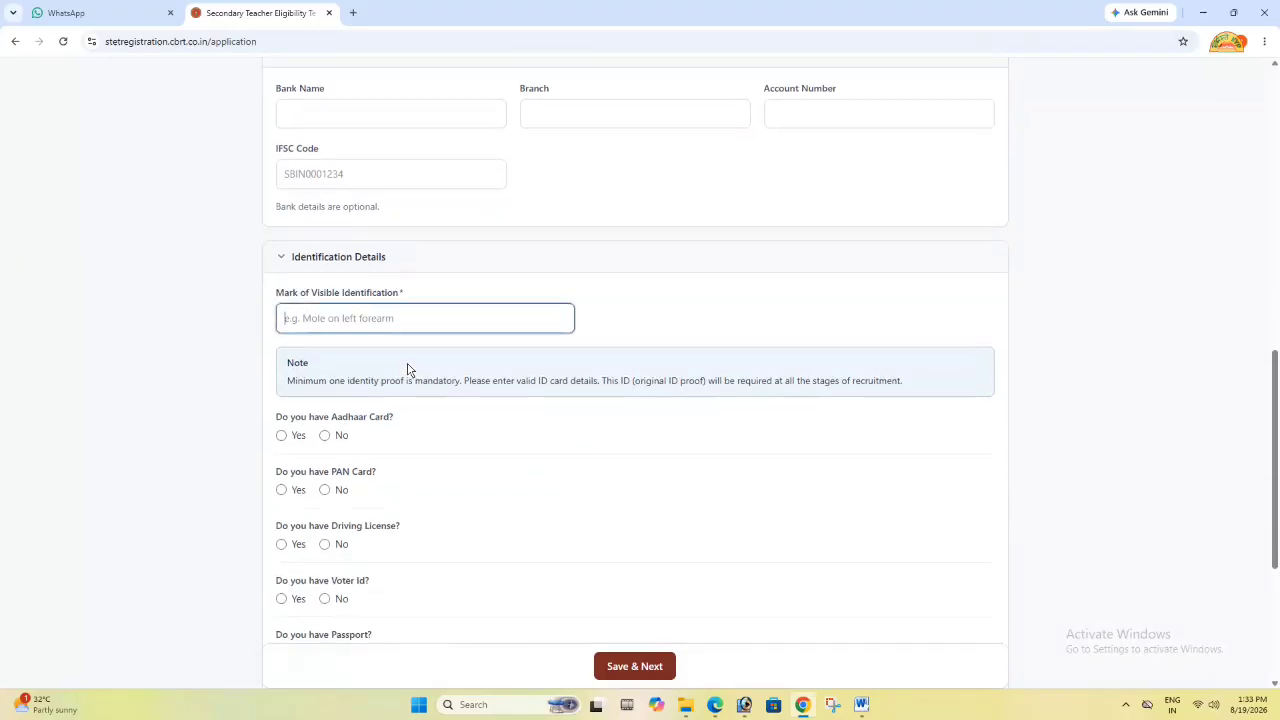
{"action": "scroll", "coordinate": [405, 367], "scroll_direction": "down", "scroll_amount": 2}
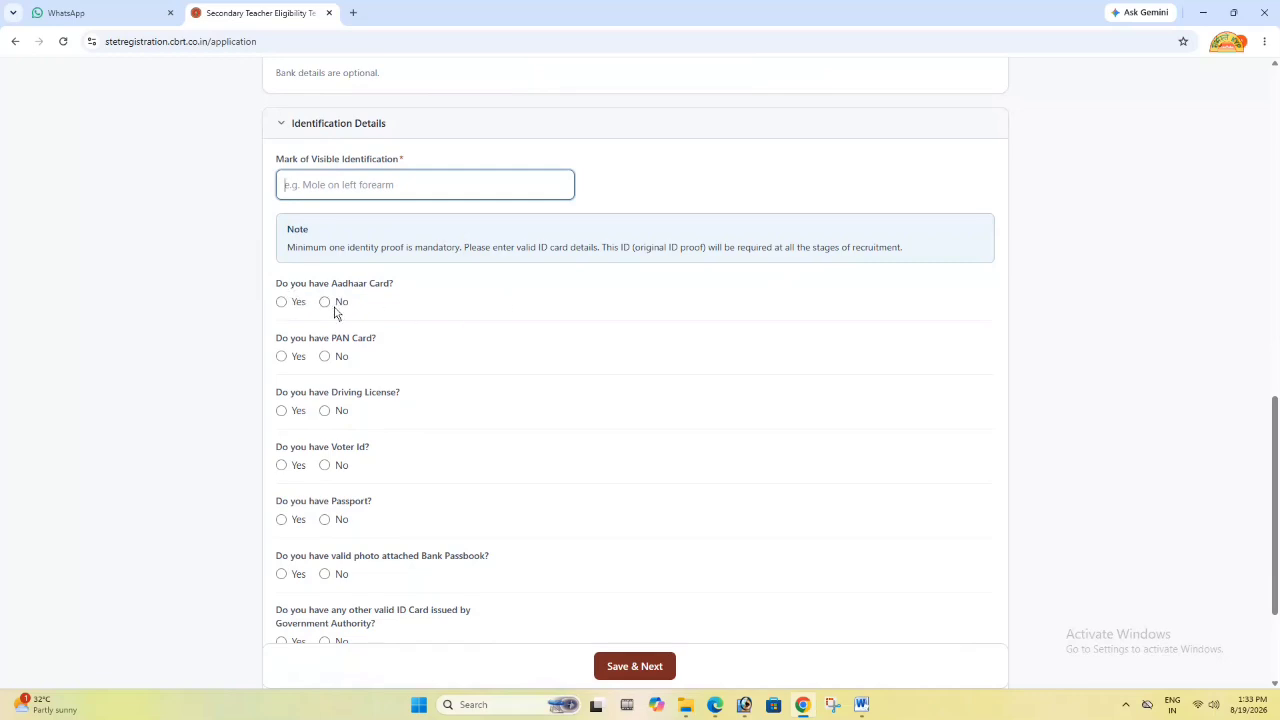
Answer Yes to having an Aadhaar Card and a PAN Card, and No to Driving License, Voter Id and Passport
{"action": "left_click", "coordinate": [282, 307]}
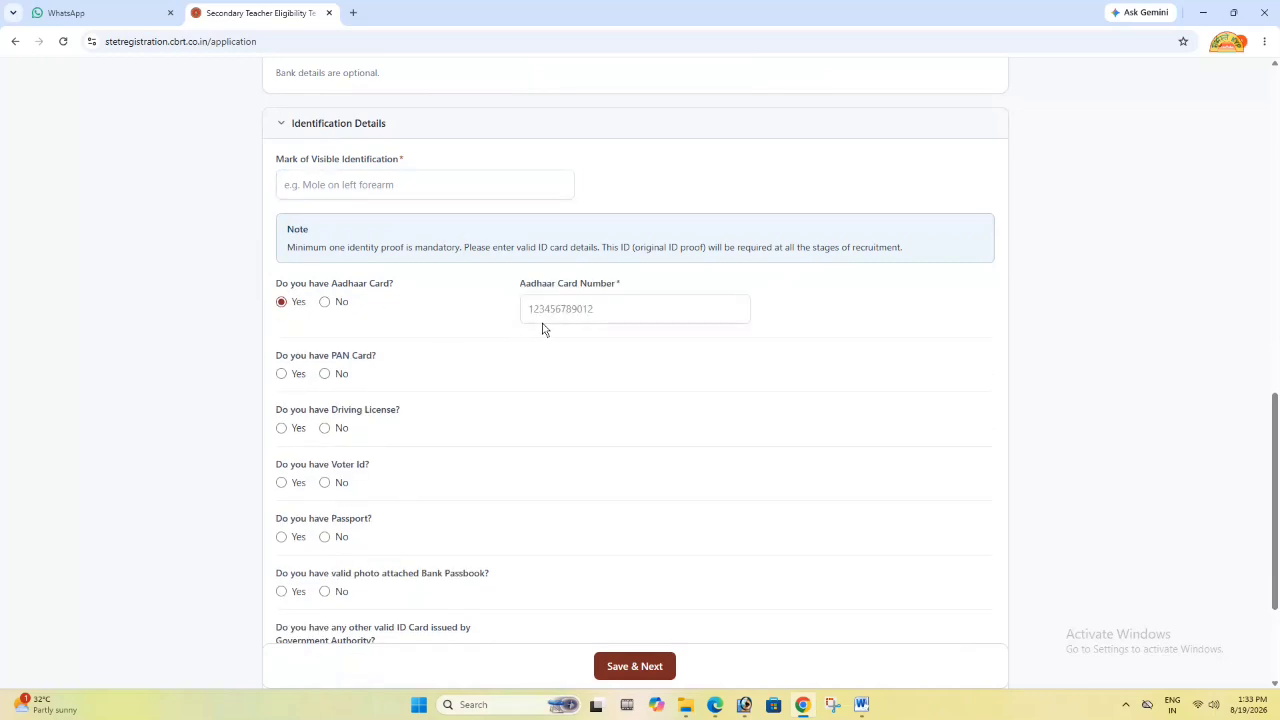
{"action": "left_click", "coordinate": [282, 375]}
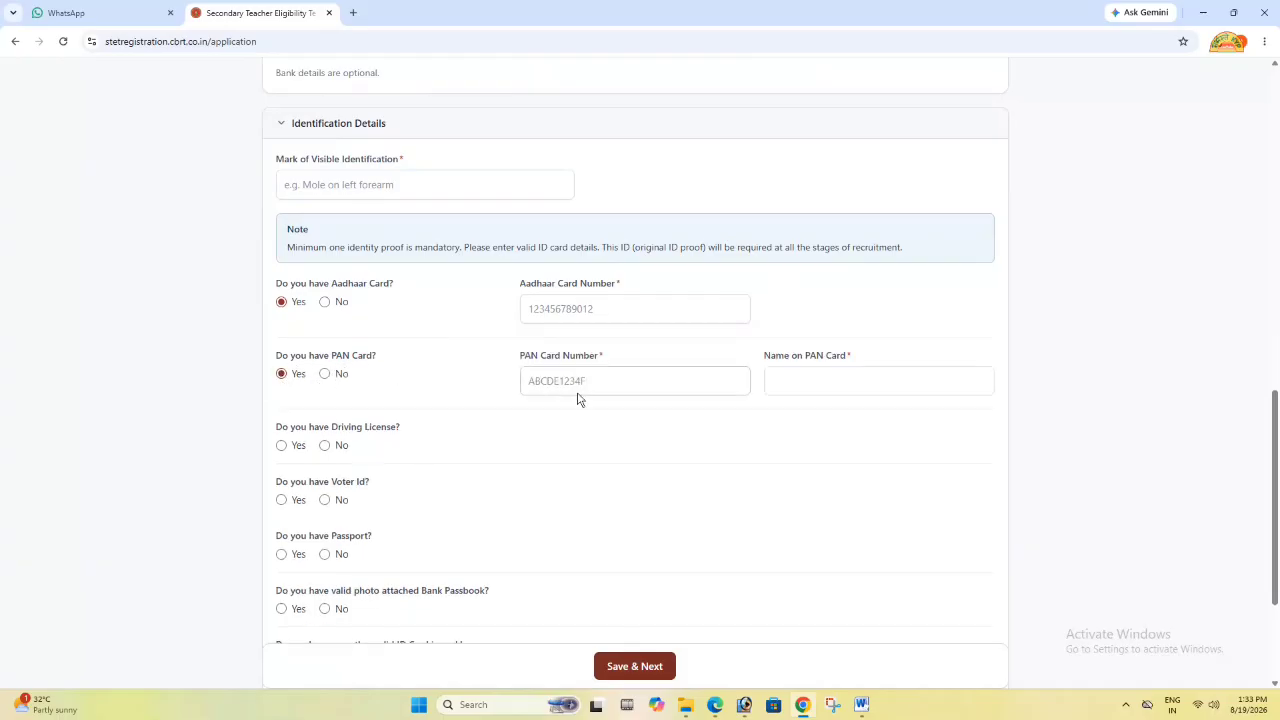
{"action": "scroll", "coordinate": [577, 400], "scroll_direction": "down", "scroll_amount": 1}
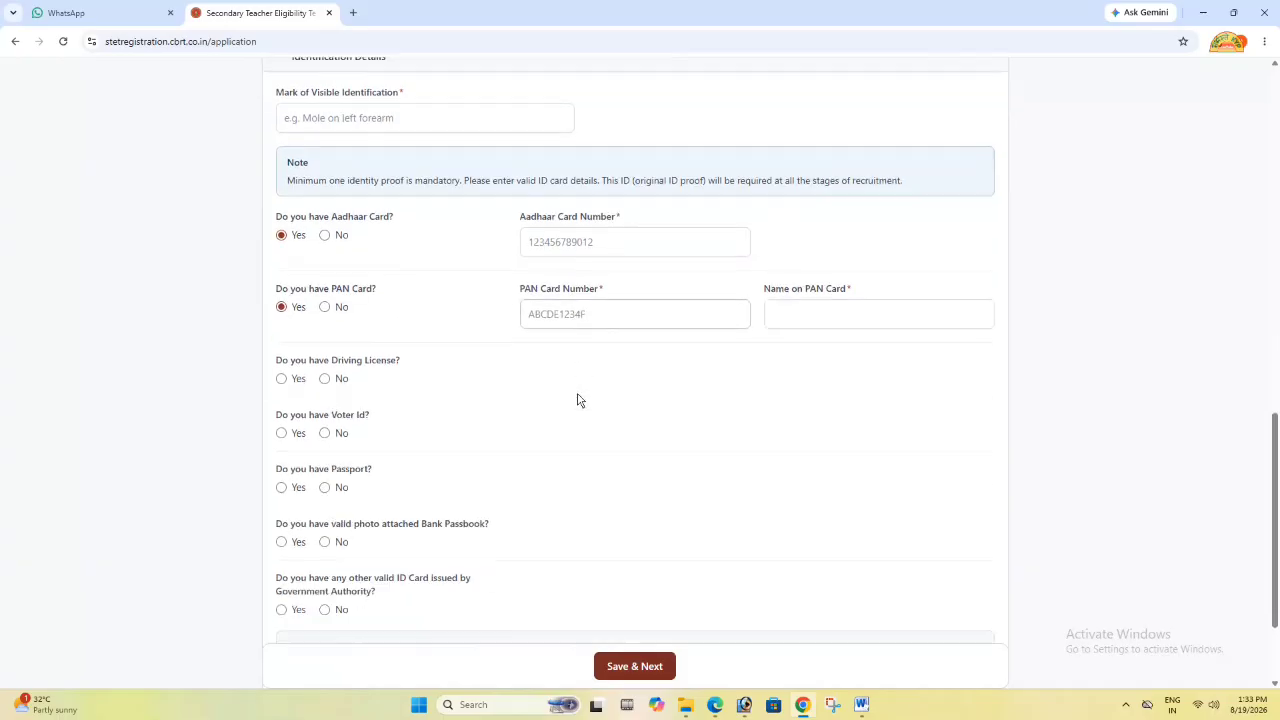
{"action": "left_click", "coordinate": [325, 381]}
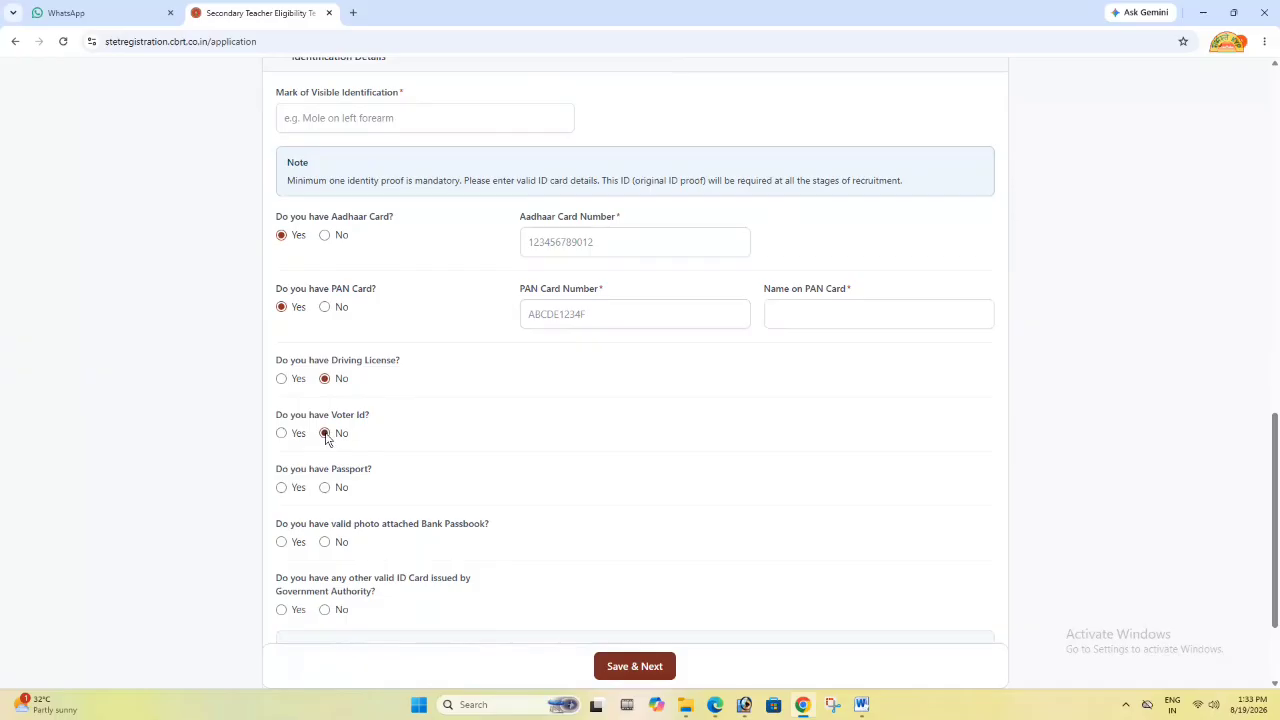
{"action": "scroll", "coordinate": [327, 440], "scroll_direction": "down", "scroll_amount": 2}
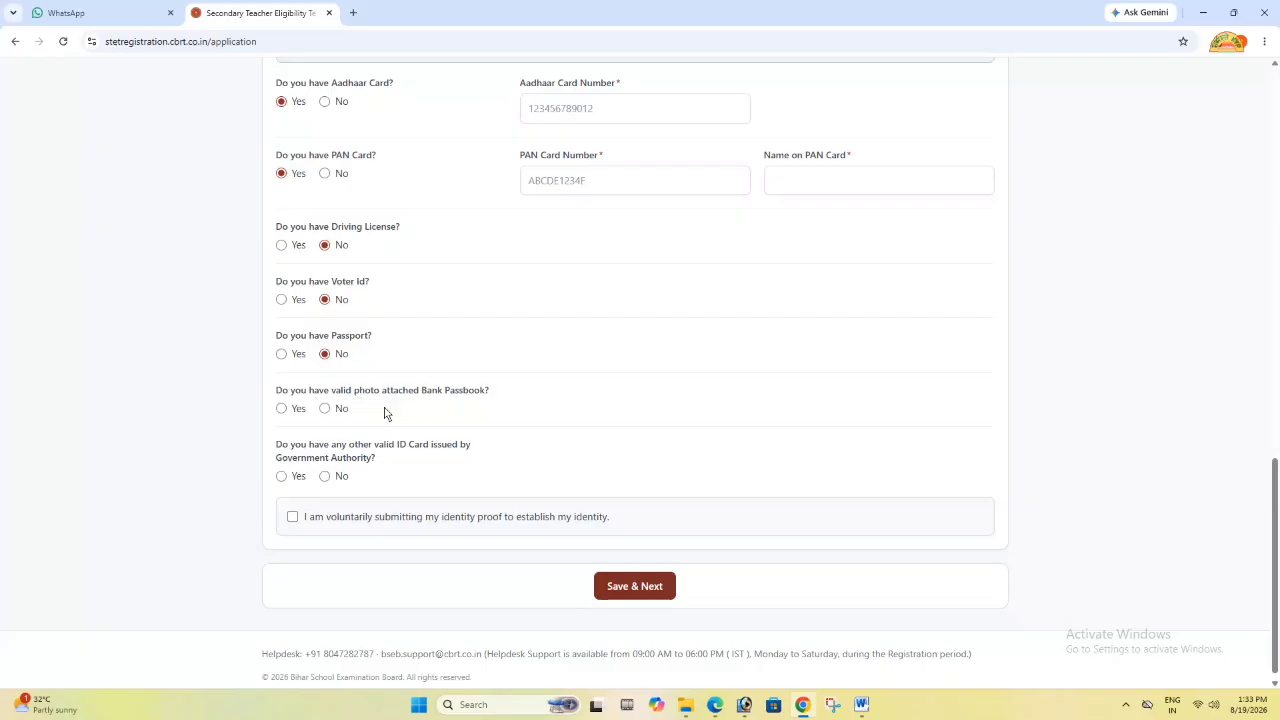
Answer No to having a photo-attached Bank Passbook and No to any other valid ID card issued by a government authority
{"action": "left_click", "coordinate": [281, 409]}
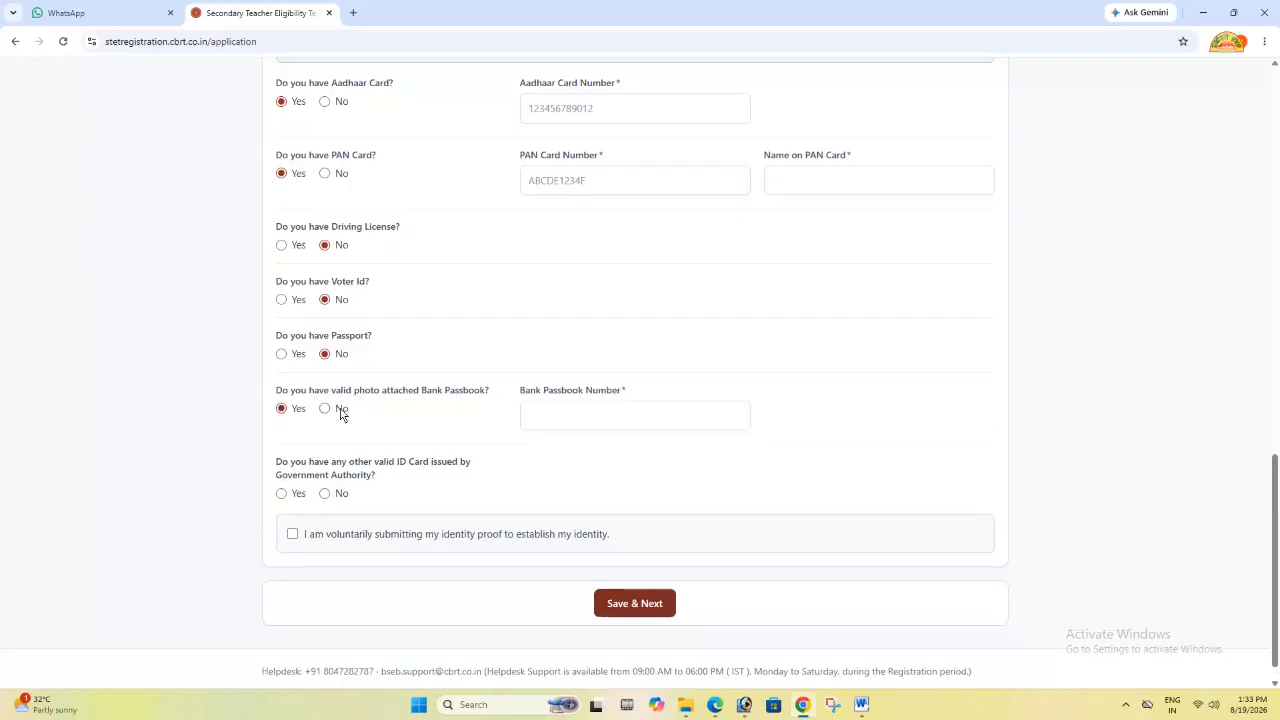
{"action": "scroll", "coordinate": [340, 416], "scroll_direction": "down", "scroll_amount": 1}
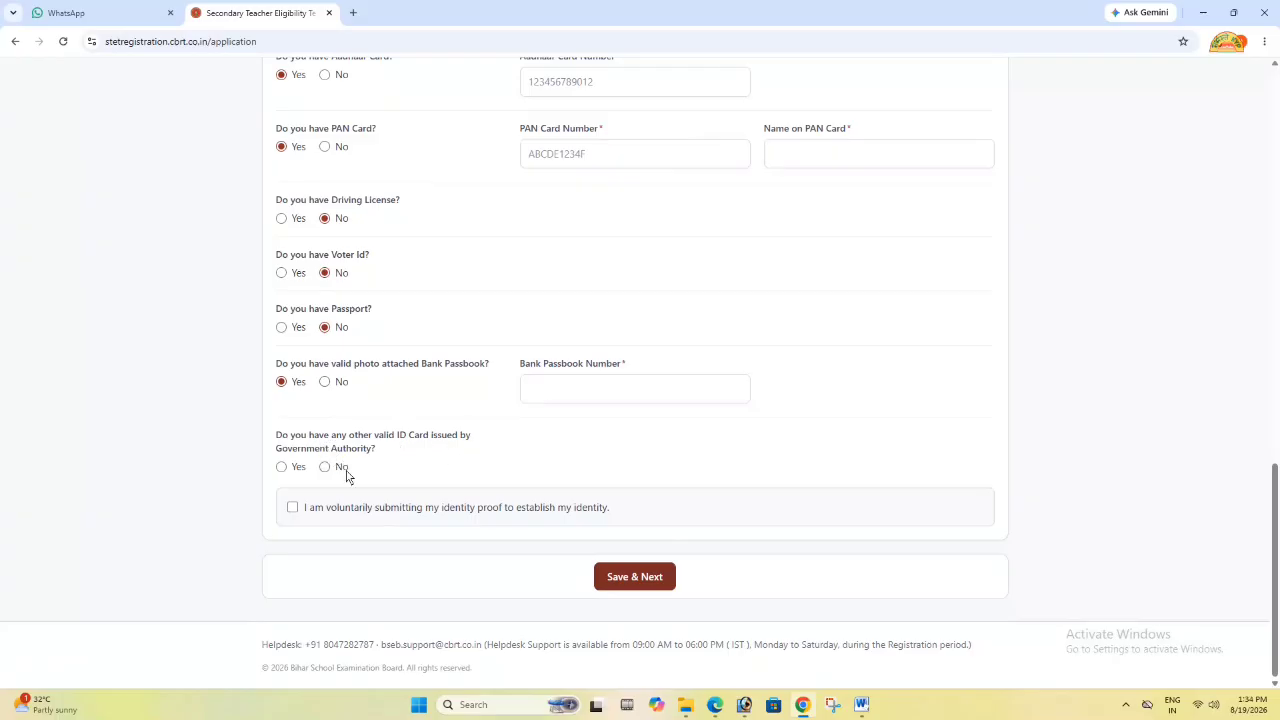
{"action": "left_click", "coordinate": [282, 468]}
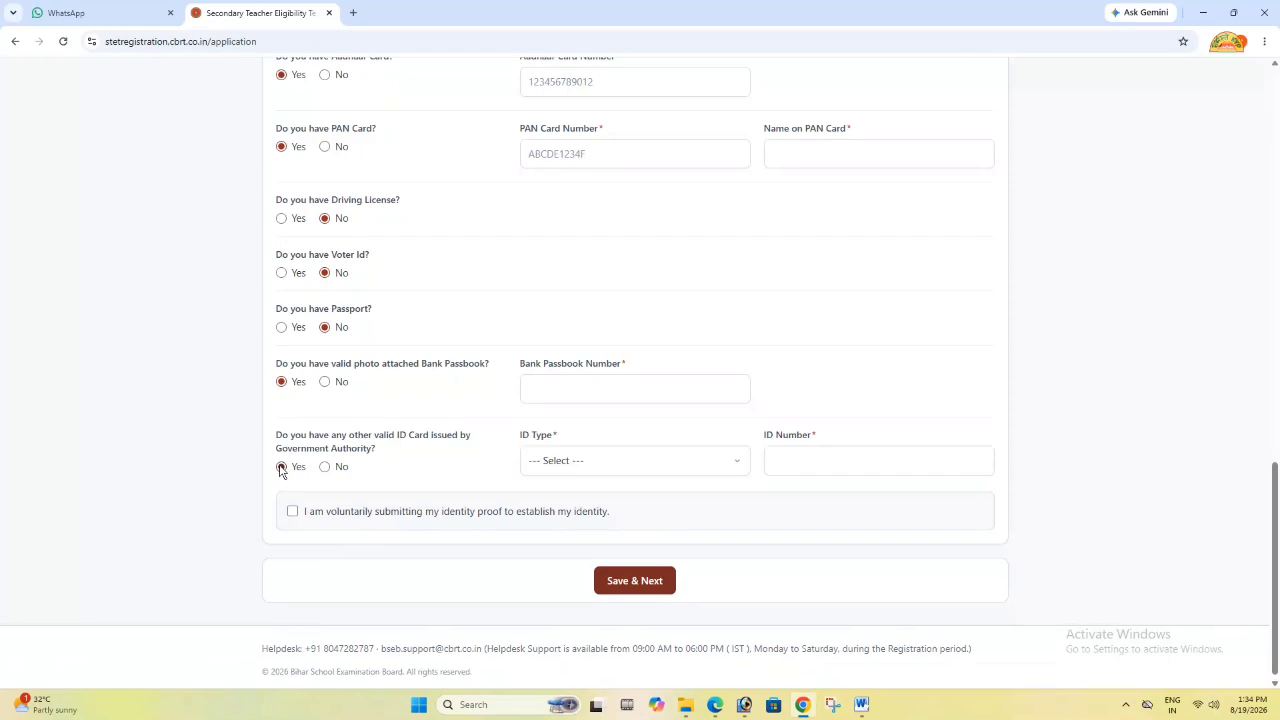
{"action": "left_click", "coordinate": [325, 469]}
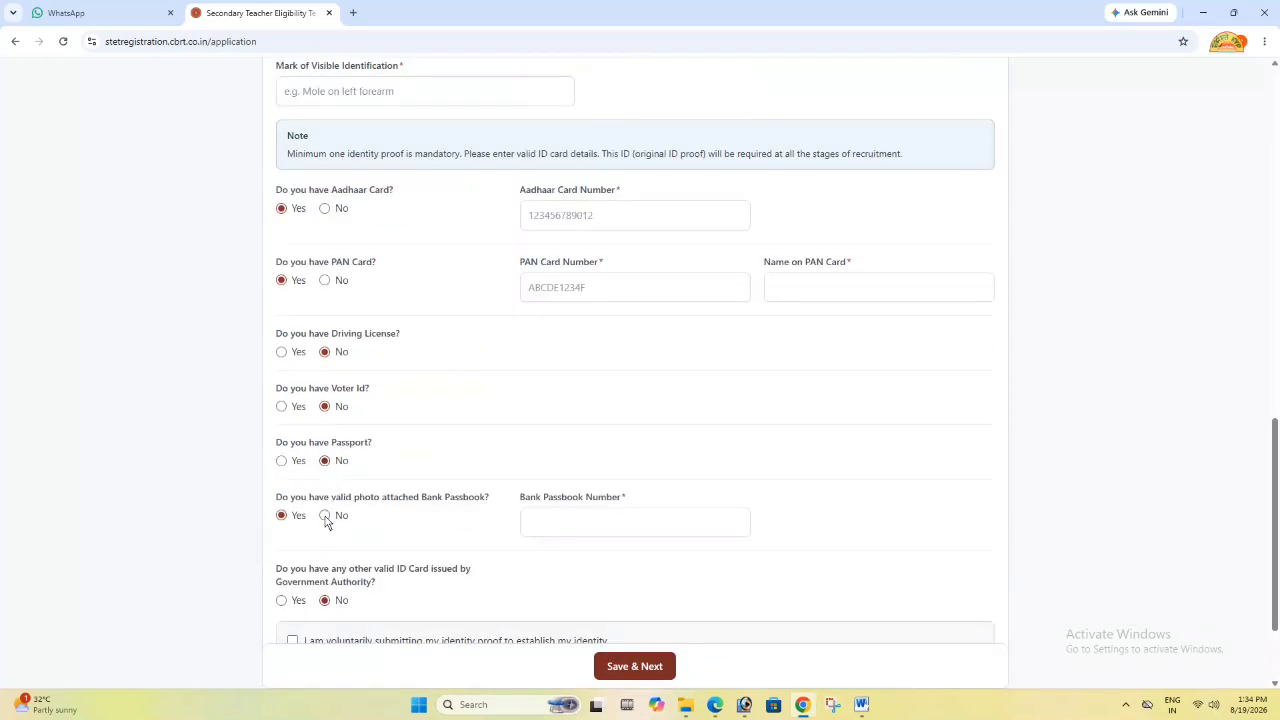
{"action": "left_click", "coordinate": [325, 518]}
{"action": "scroll", "coordinate": [337, 508], "scroll_direction": "down", "scroll_amount": 1}
{"action": "scroll", "coordinate": [336, 508], "scroll_direction": "up", "scroll_amount": 2}
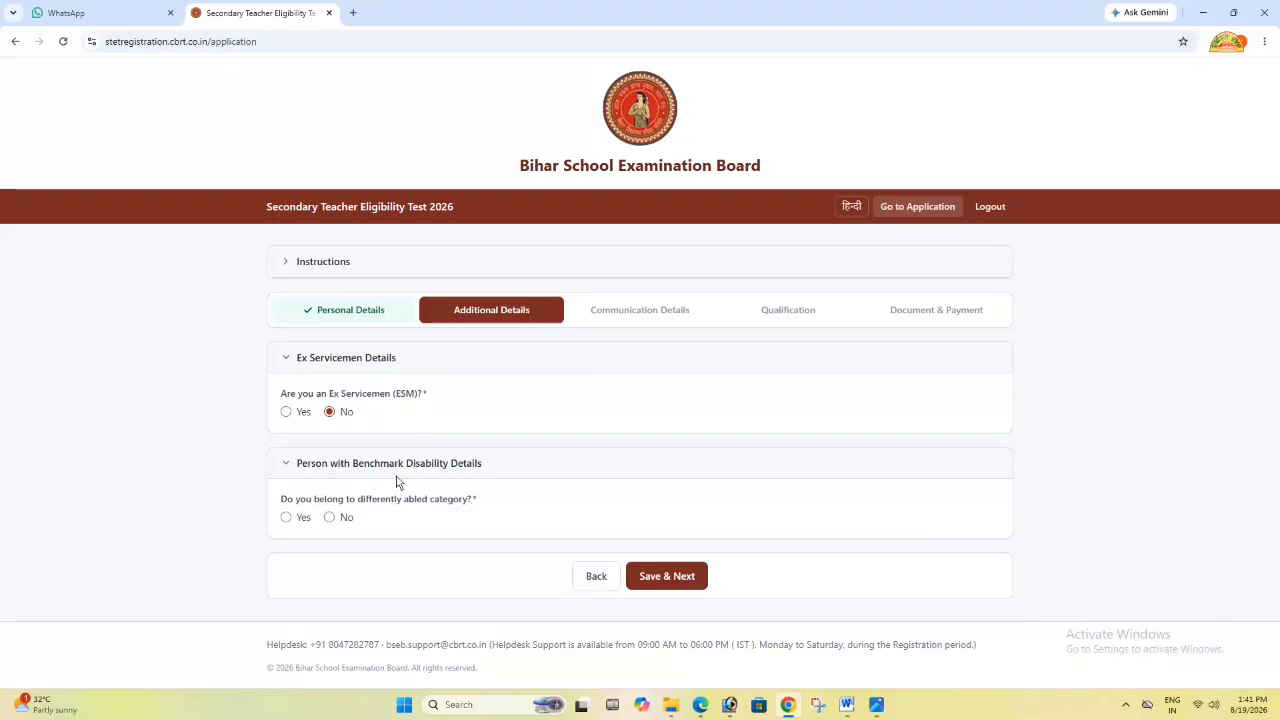
Save the additional details and continue to the correspondence address, keeping India as its country
{"action": "left_click", "coordinate": [667, 576]}
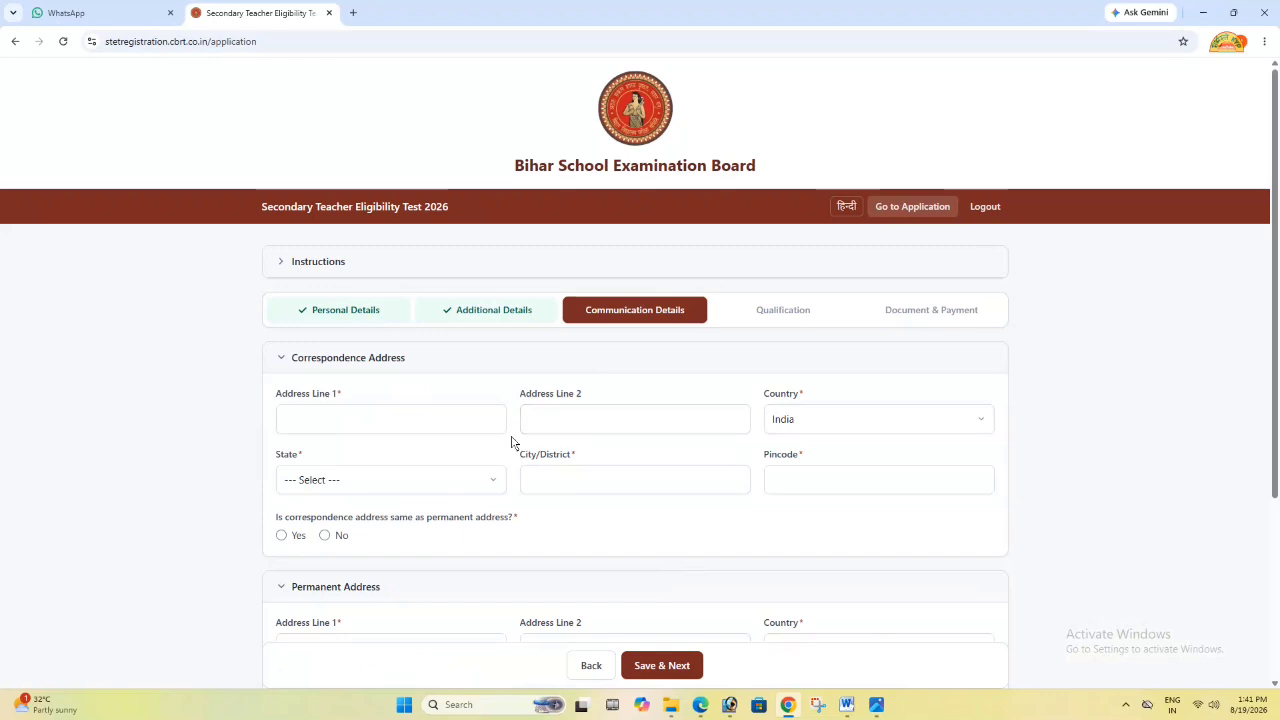
{"action": "scroll", "coordinate": [514, 443], "scroll_direction": "down", "scroll_amount": 1}
{"action": "scroll", "coordinate": [514, 443], "scroll_direction": "down", "scroll_amount": 2}
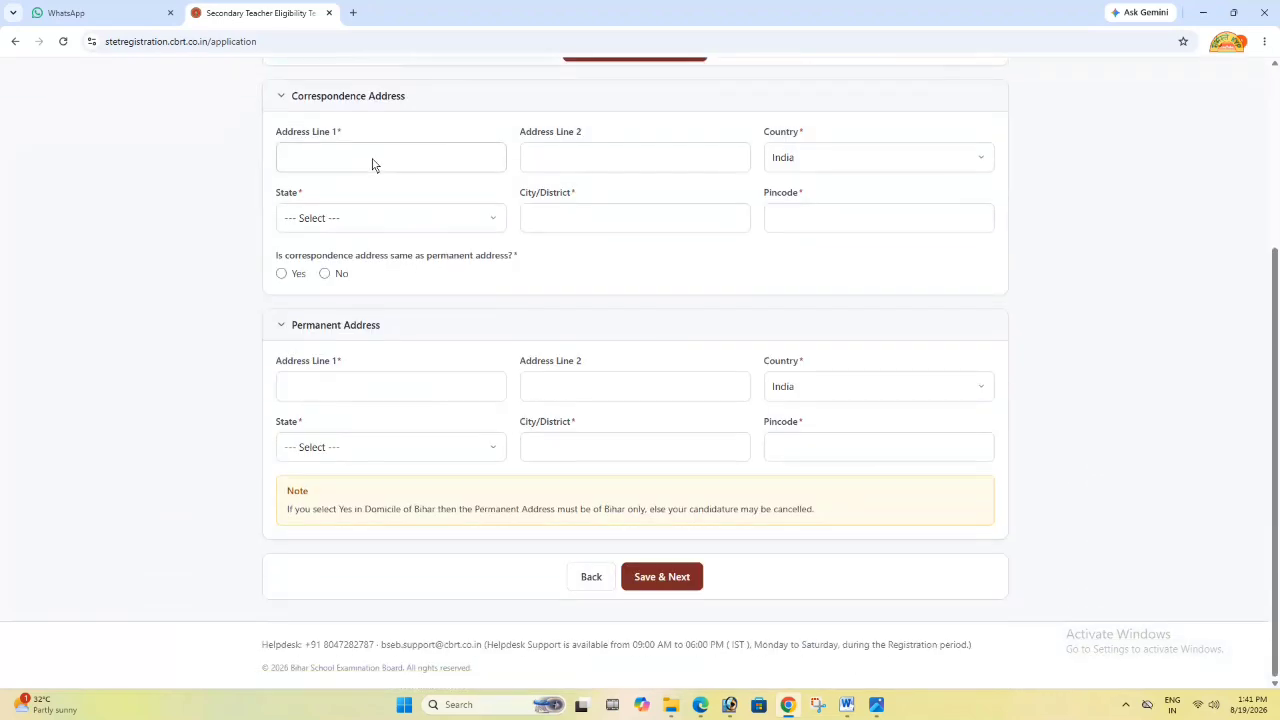
{"action": "left_click_drag", "start_coordinate": [502, 138], "coordinate": [655, 138]}
{"action": "left_click", "coordinate": [808, 169]}
{"action": "left_click", "coordinate": [807, 170]}
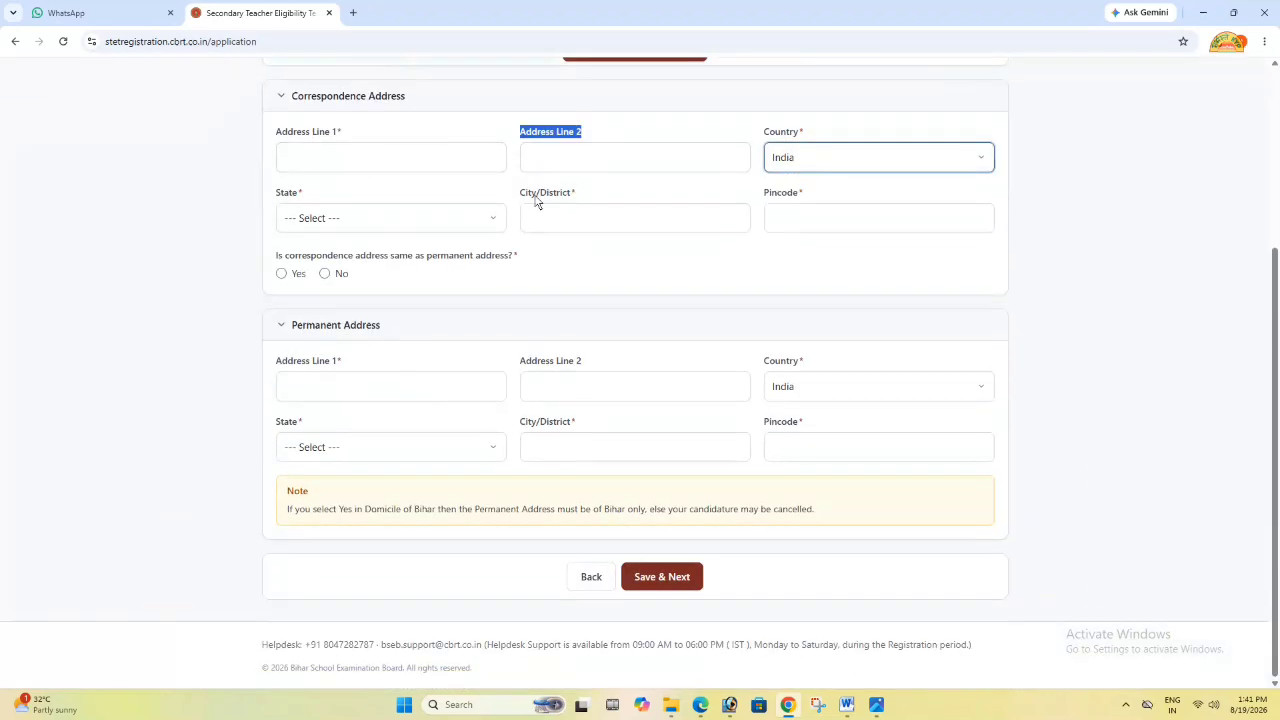
Set the correspondence address to state Bihar and district W.C. (BETTIAH), and mark it as the same as the permanent address
{"action": "left_click", "coordinate": [349, 224]}
{"action": "left_click", "coordinate": [353, 317]}
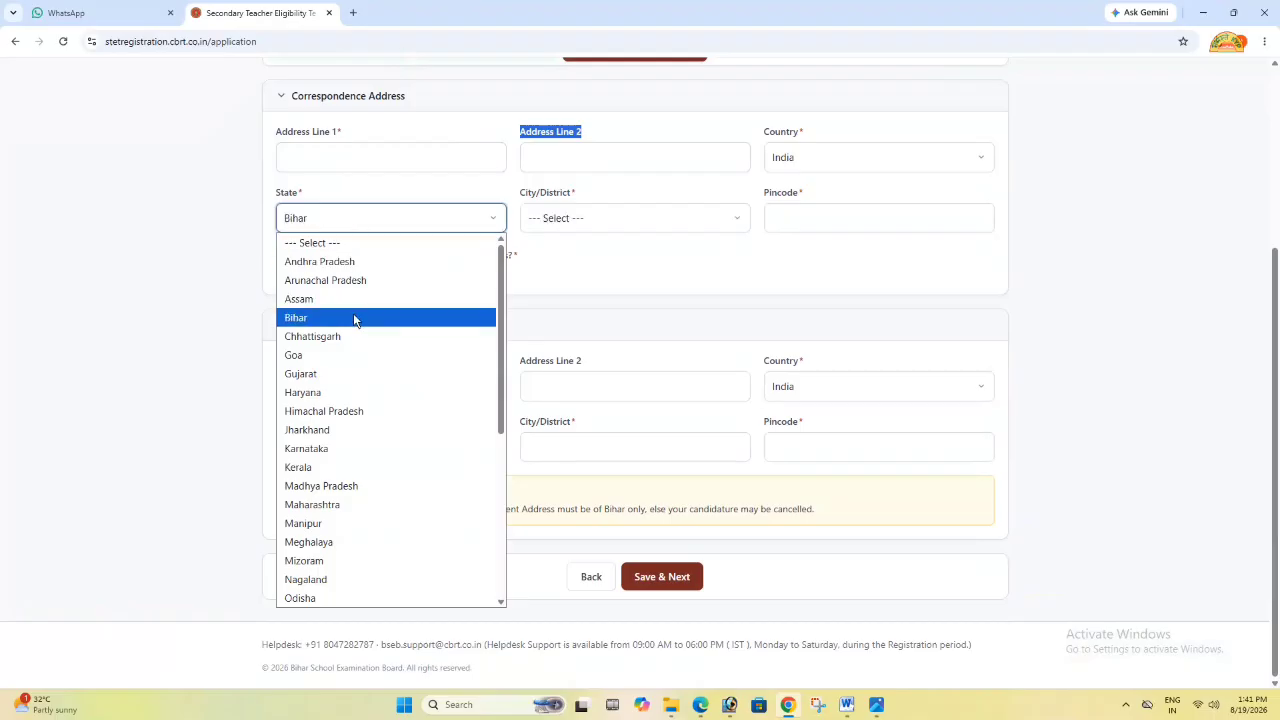
{"action": "left_click", "coordinate": [566, 222]}
{"action": "key", "text": "w"}
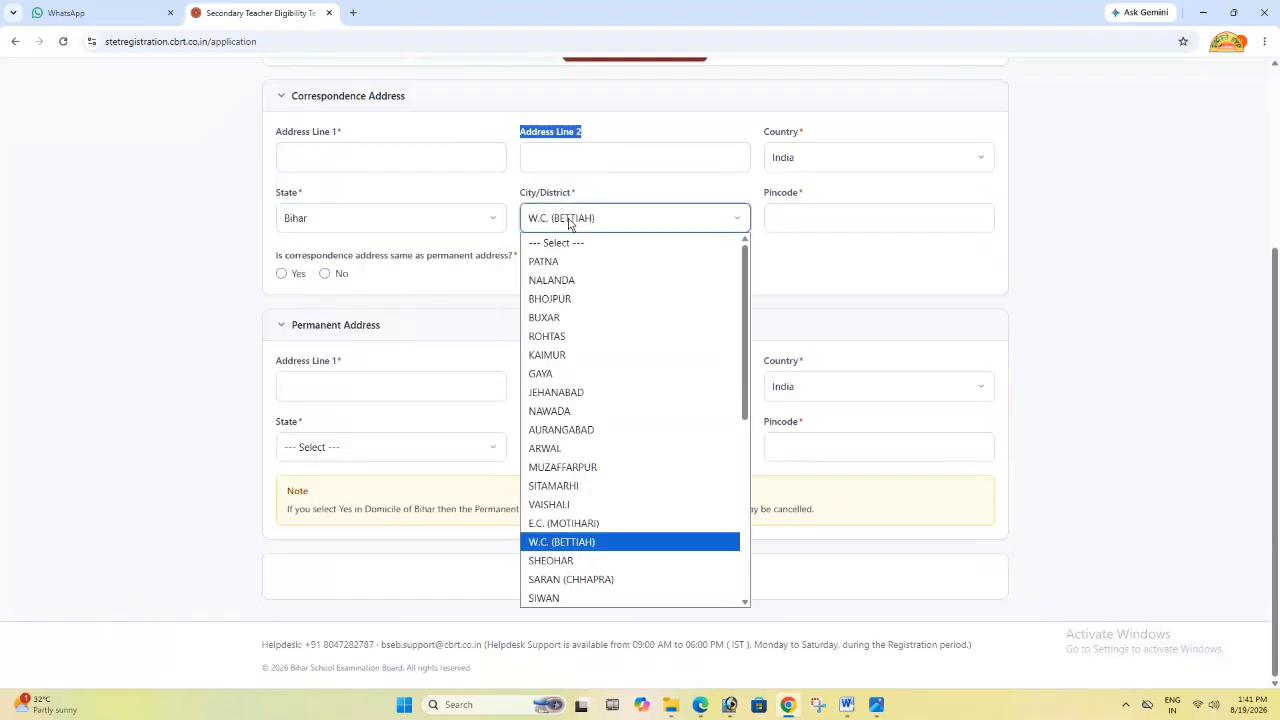
{"action": "left_click", "coordinate": [570, 219]}
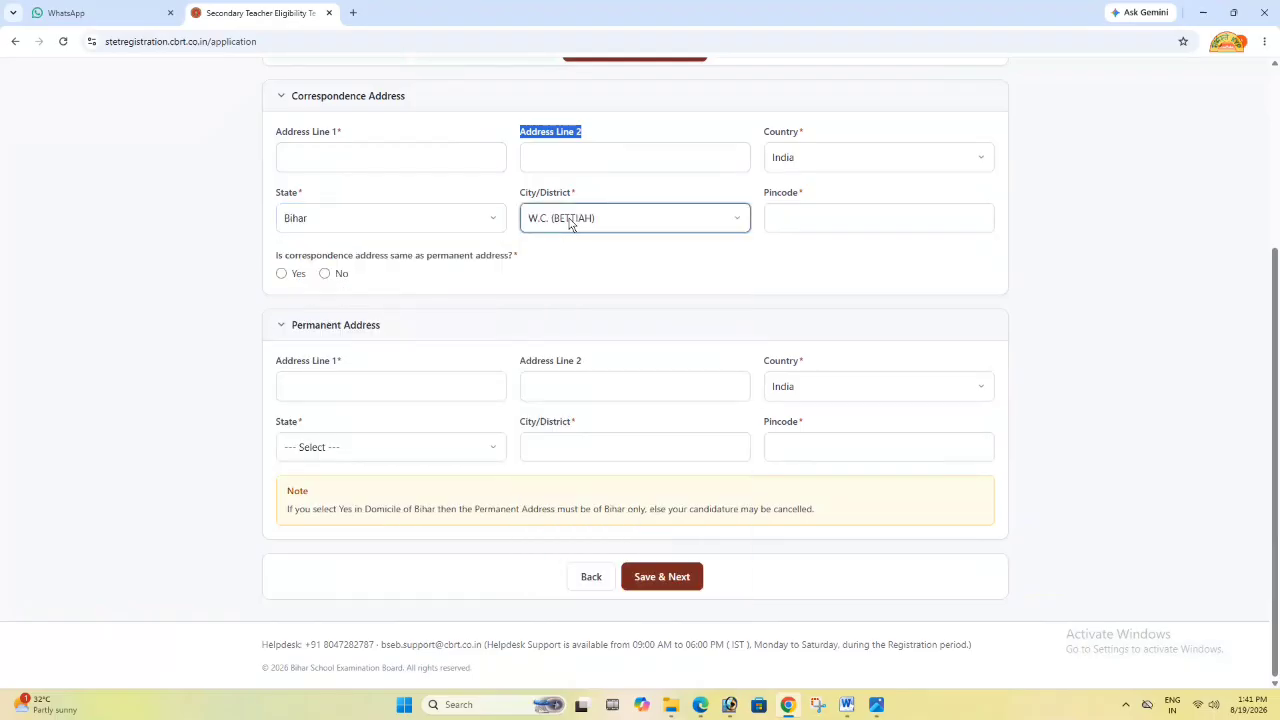
{"action": "left_click", "coordinate": [796, 222]}
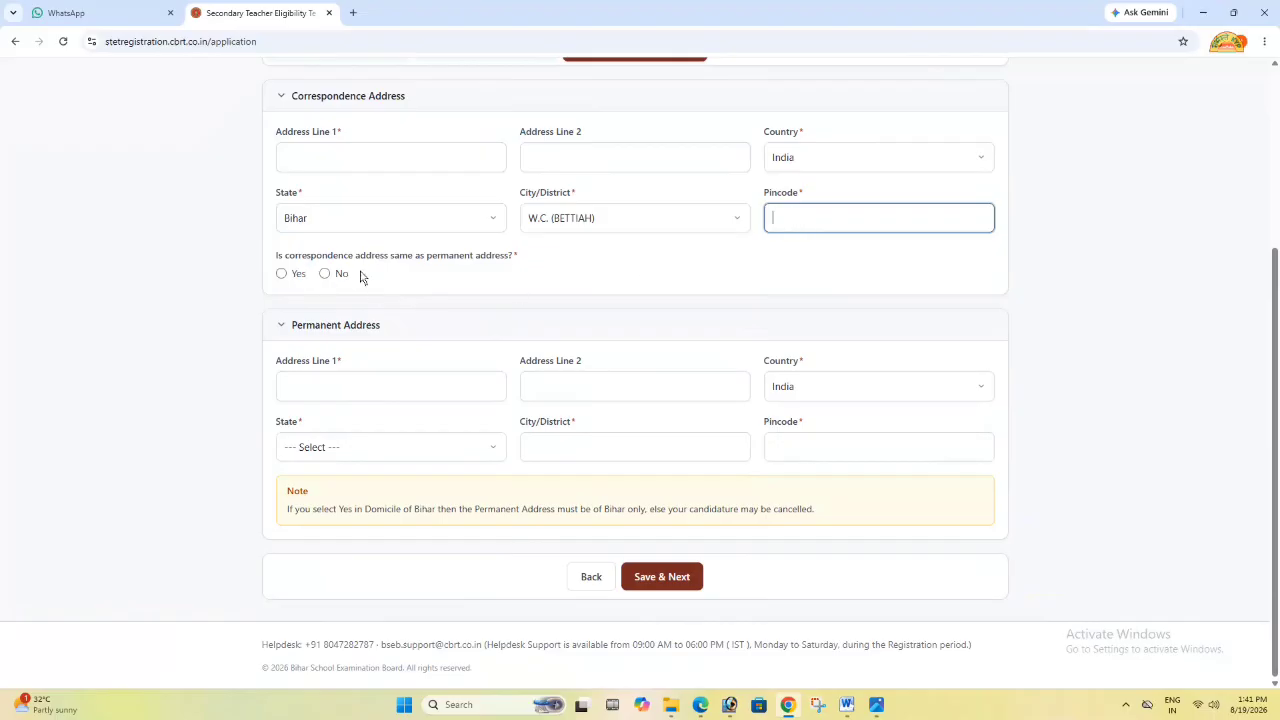
{"action": "left_click", "coordinate": [281, 275]}
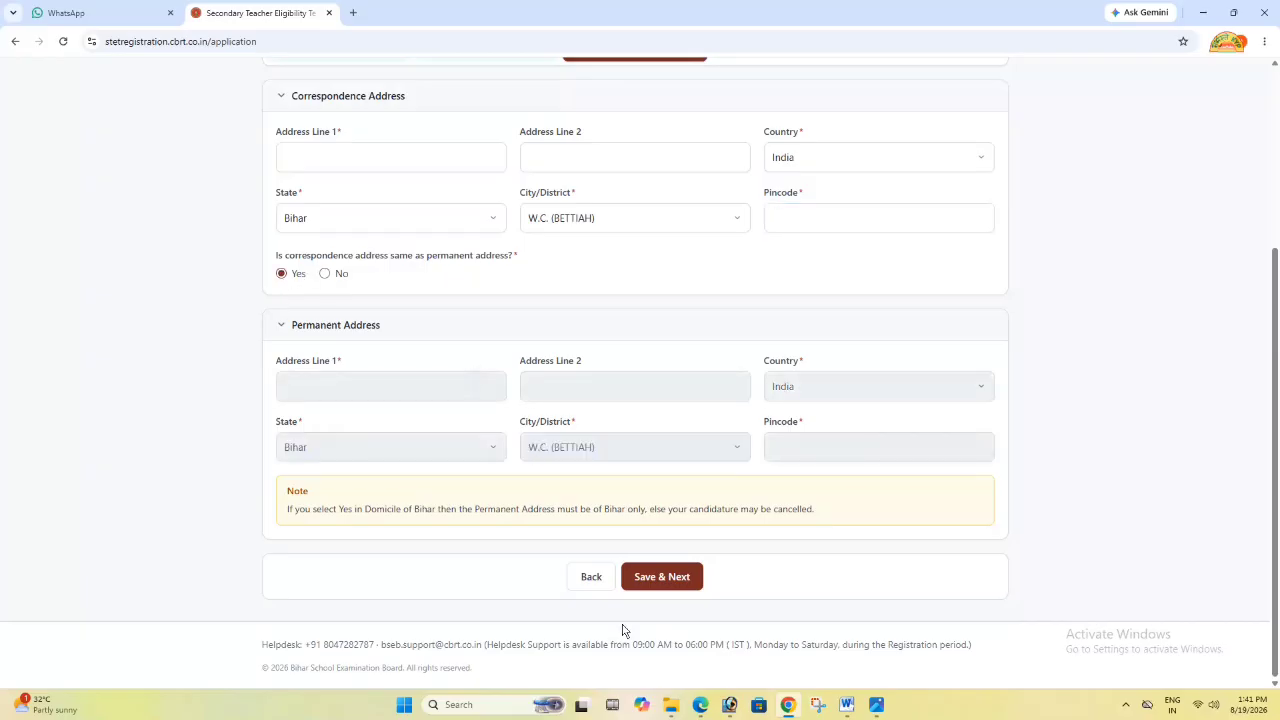
{"action": "left_click", "coordinate": [1125, 704]}
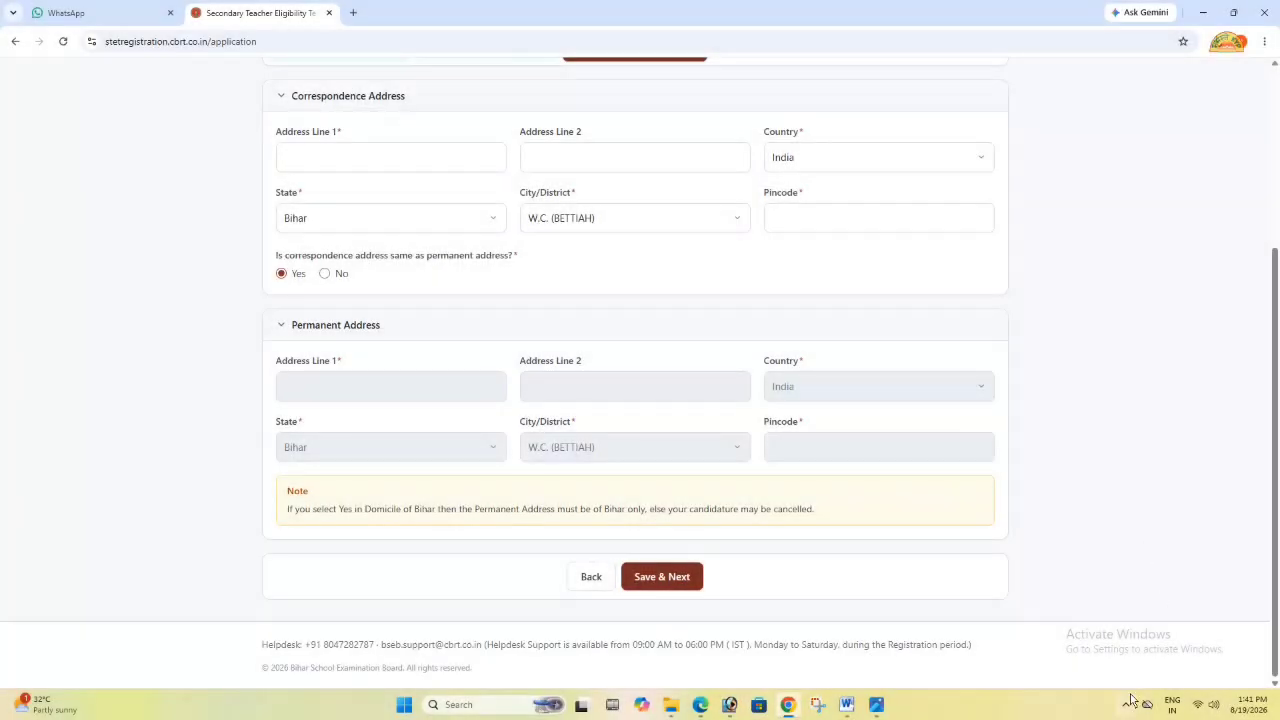
{"action": "left_click", "coordinate": [1125, 704]}
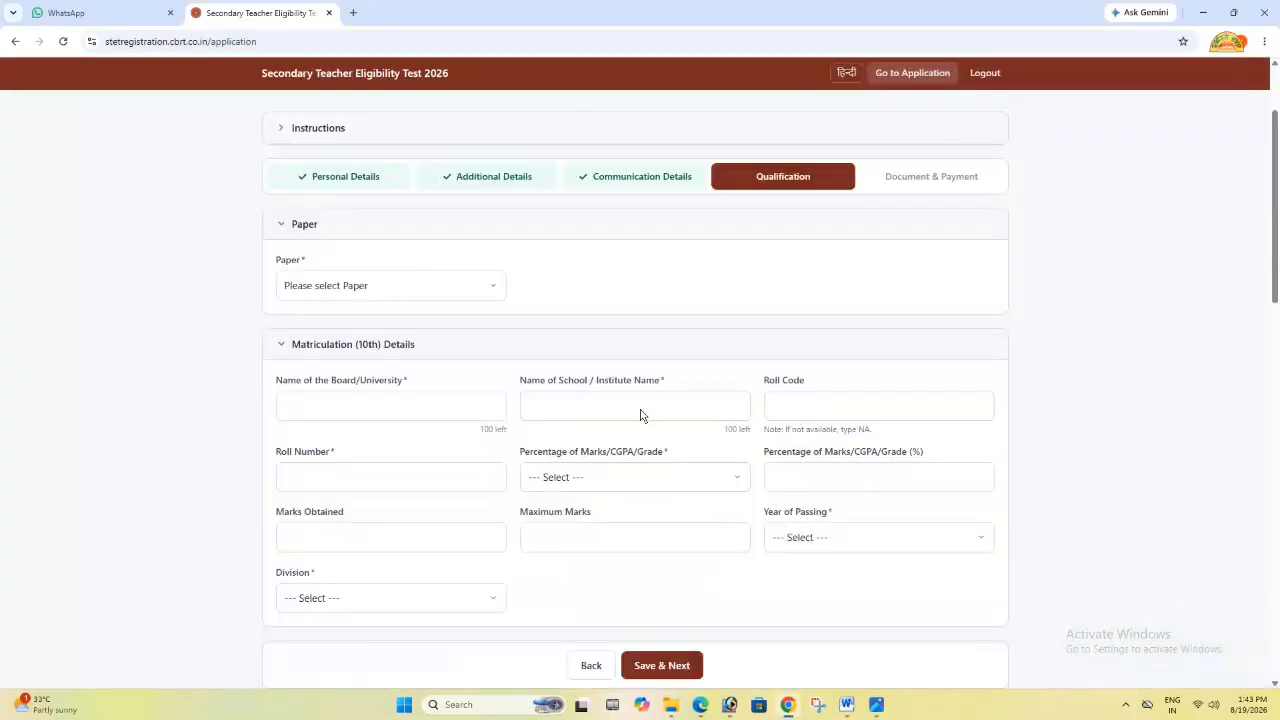
In the qualification details, select Paper I and choose Hindi (101) as the subject offered for it
{"action": "left_click", "coordinate": [368, 288]}
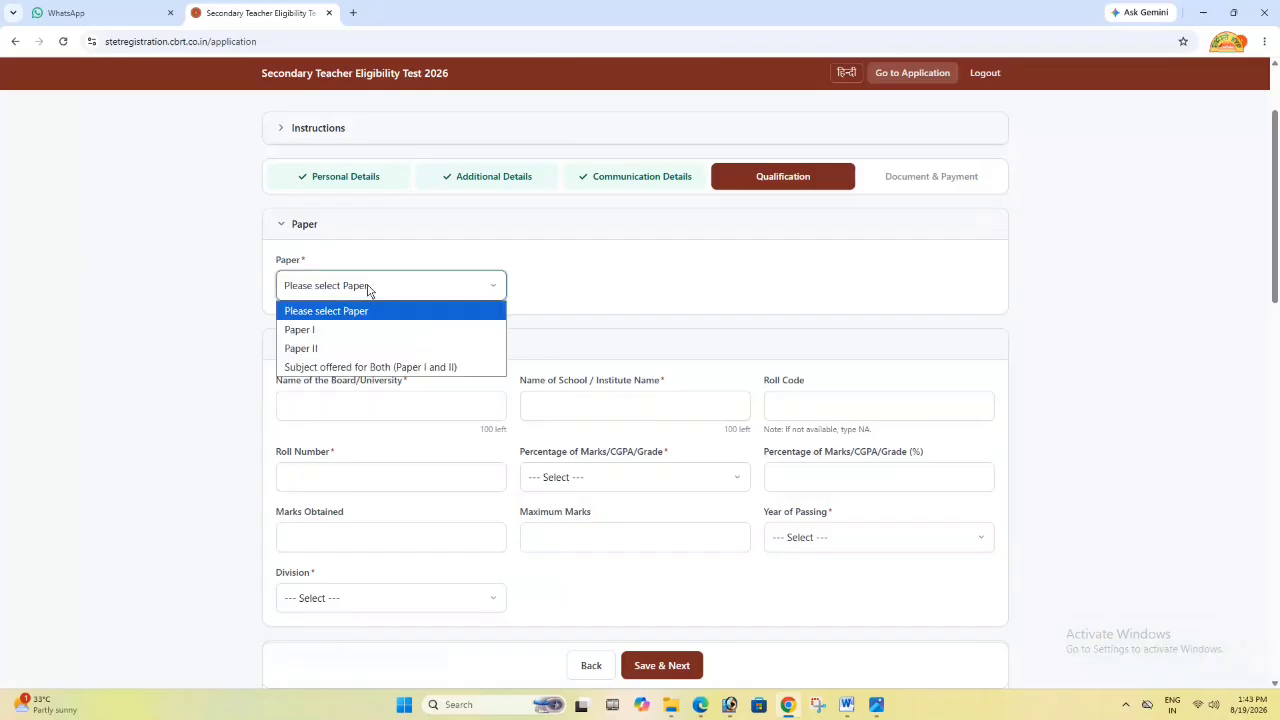
{"action": "left_click", "coordinate": [401, 330]}
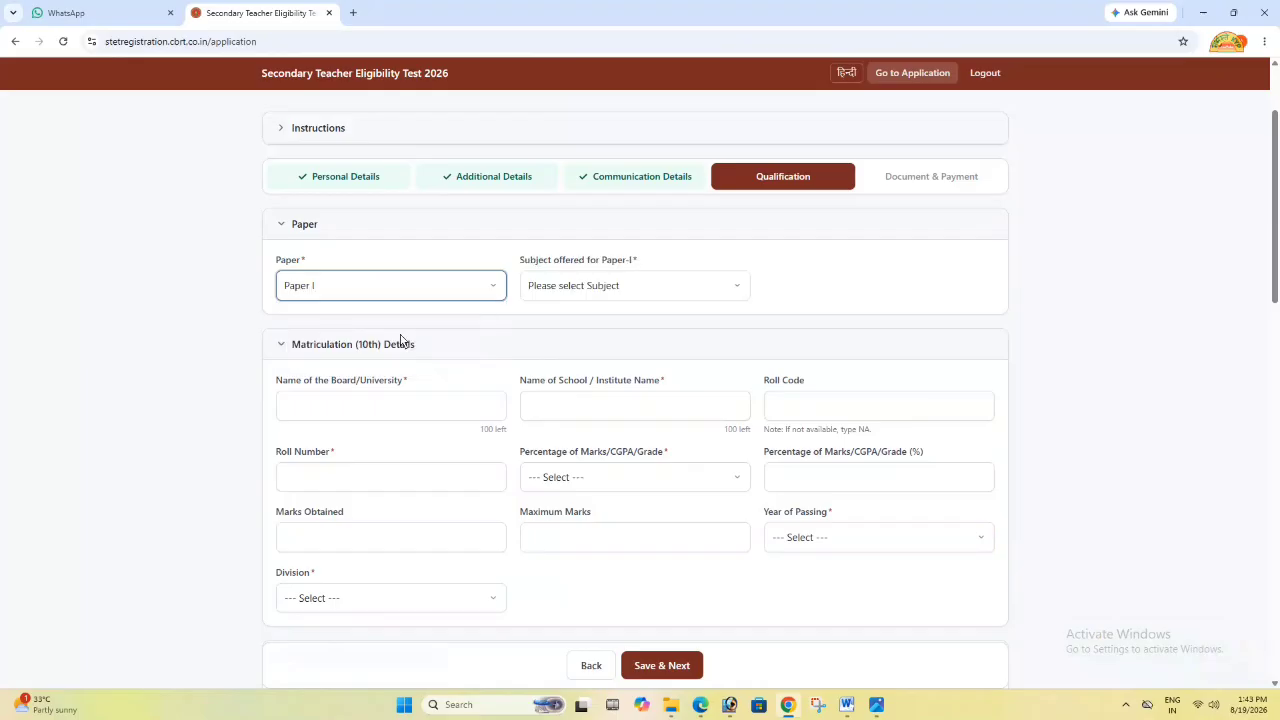
{"action": "left_click", "coordinate": [569, 290]}
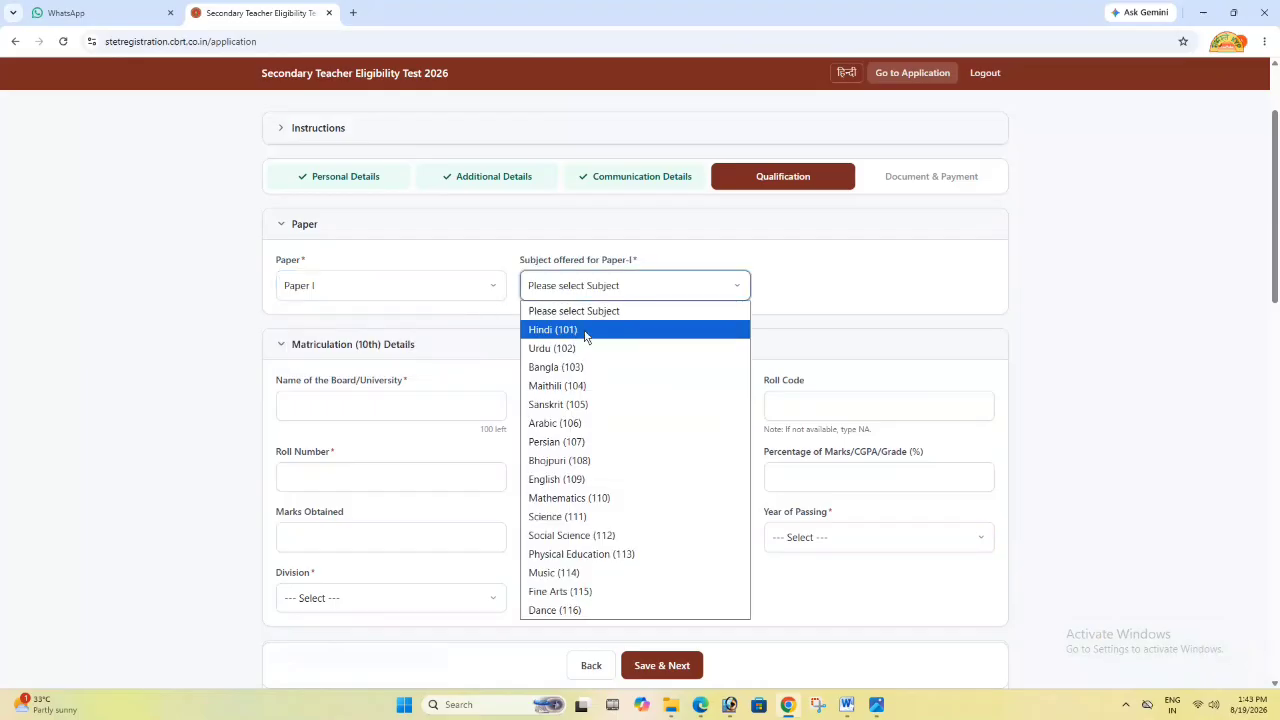
{"action": "left_click", "coordinate": [586, 332]}
Go through the board, school, roll code and roll number fields of the Matriculation (10th) details and choose Percentage as the marks type
{"action": "scroll", "coordinate": [591, 311], "scroll_direction": "down", "scroll_amount": 1}
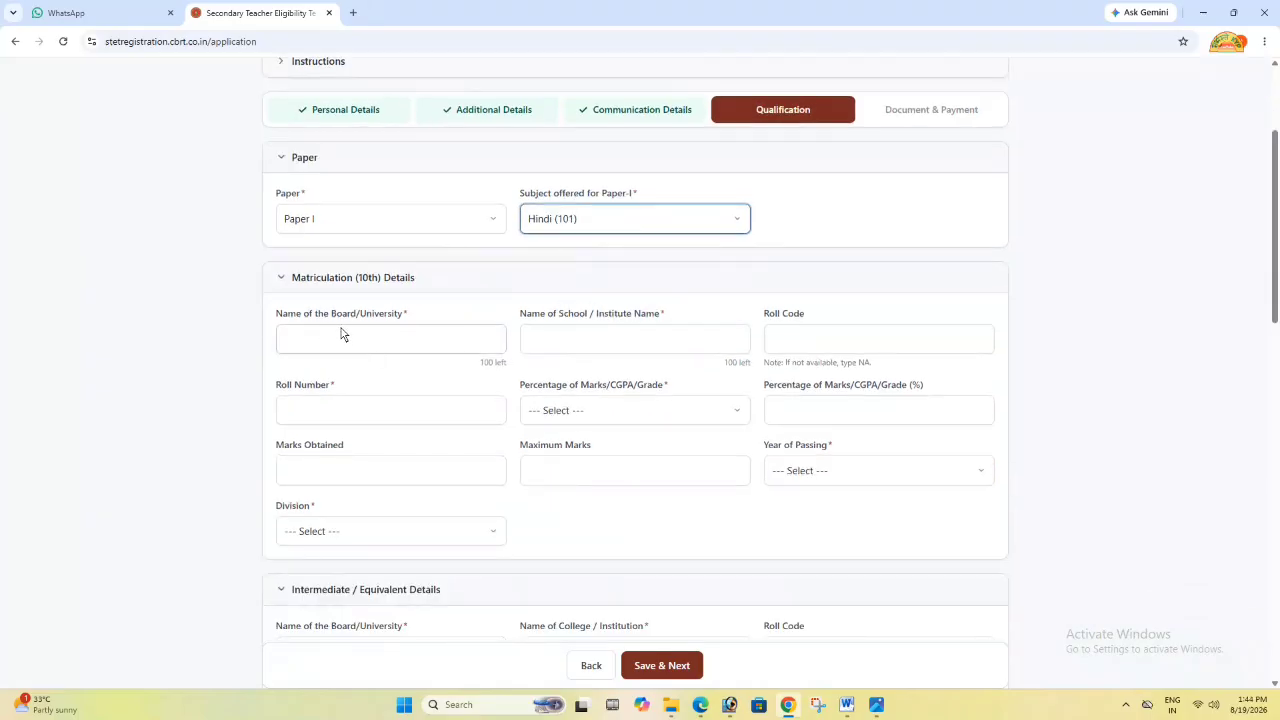
{"action": "left_click", "coordinate": [385, 345]}
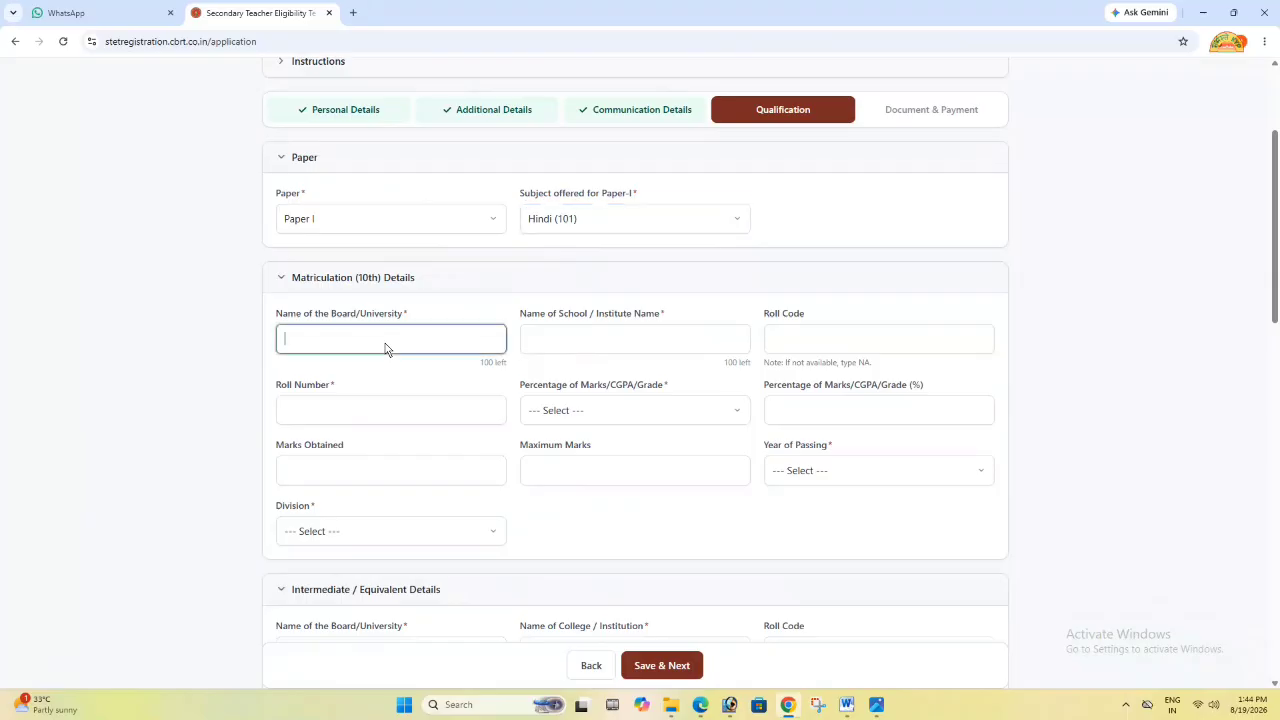
{"action": "left_click", "coordinate": [565, 348]}
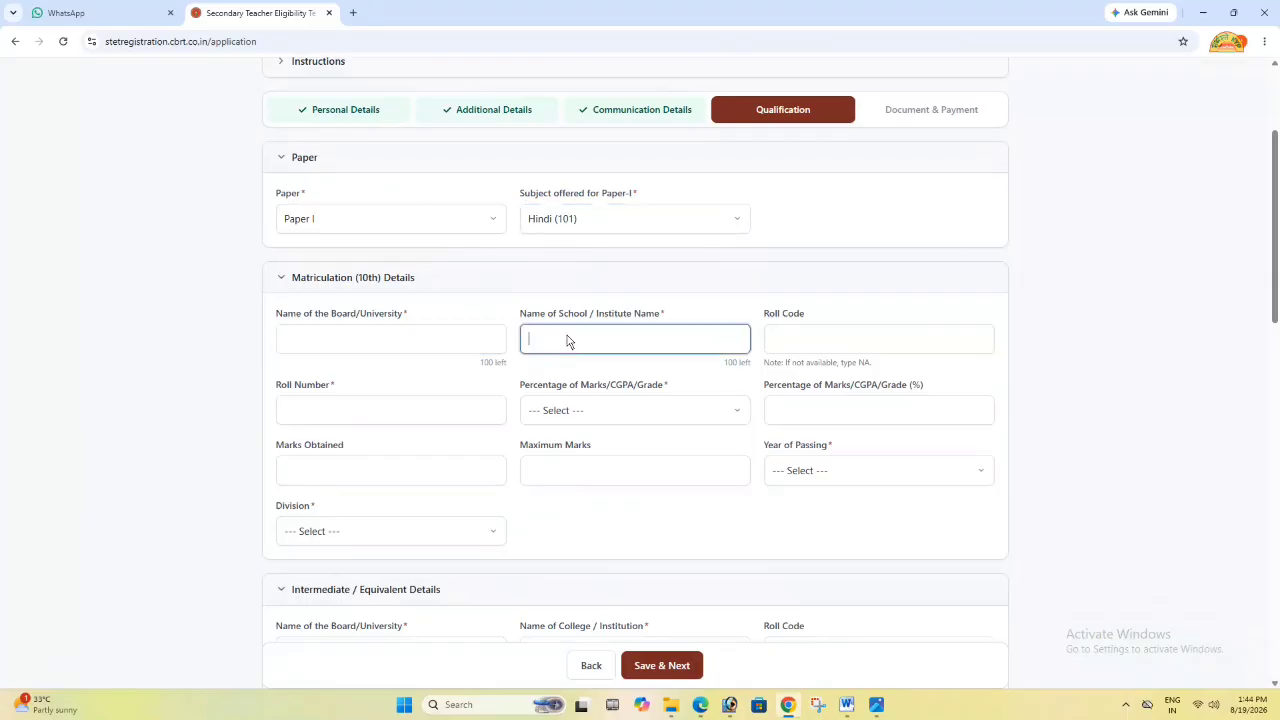
{"action": "left_click", "coordinate": [802, 348]}
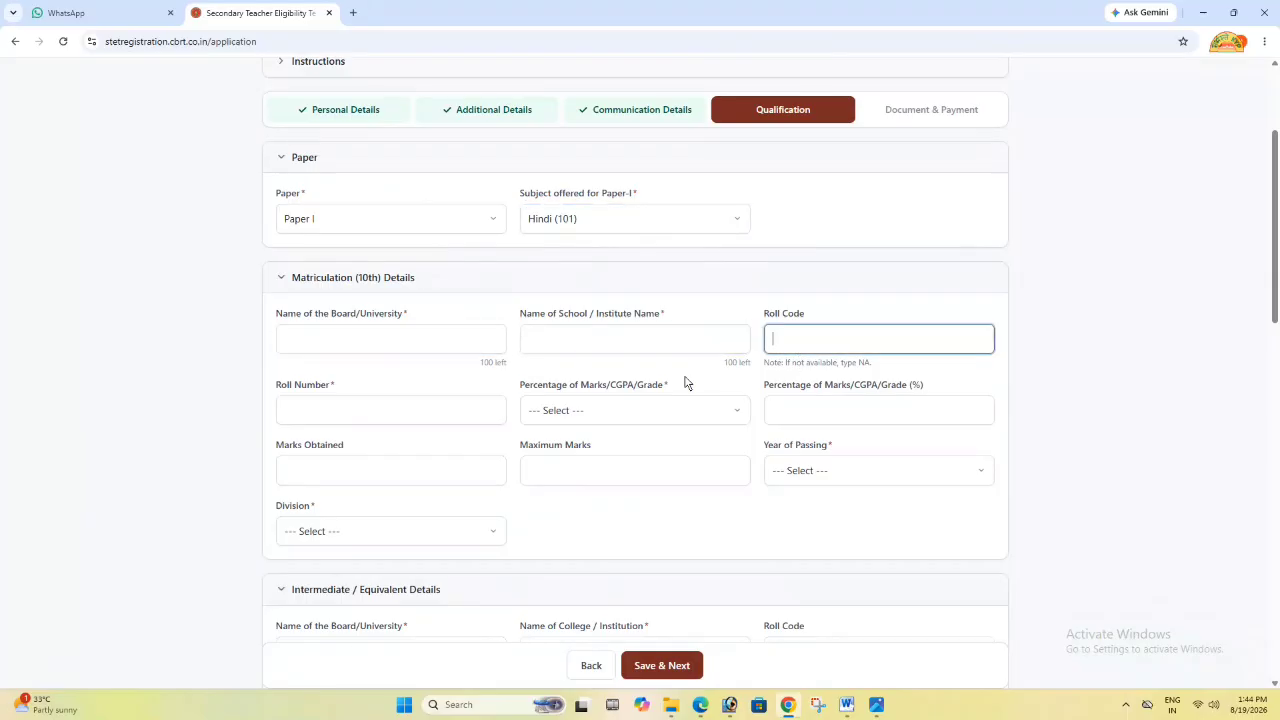
{"action": "left_click", "coordinate": [381, 414]}
{"action": "left_click", "coordinate": [650, 412]}
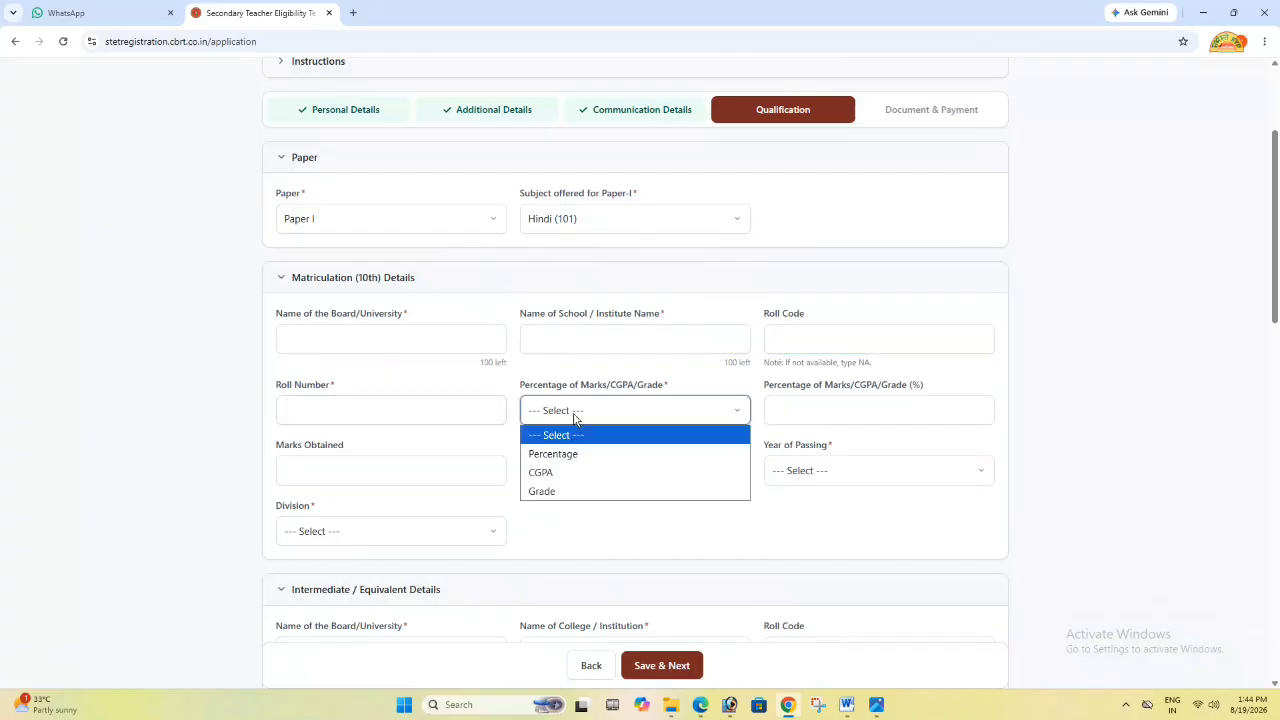
{"action": "left_click", "coordinate": [575, 455]}
Go through the matriculation percentage and marks fields, and set its year of passing to 2016 and division to First Division
{"action": "left_click", "coordinate": [773, 417]}
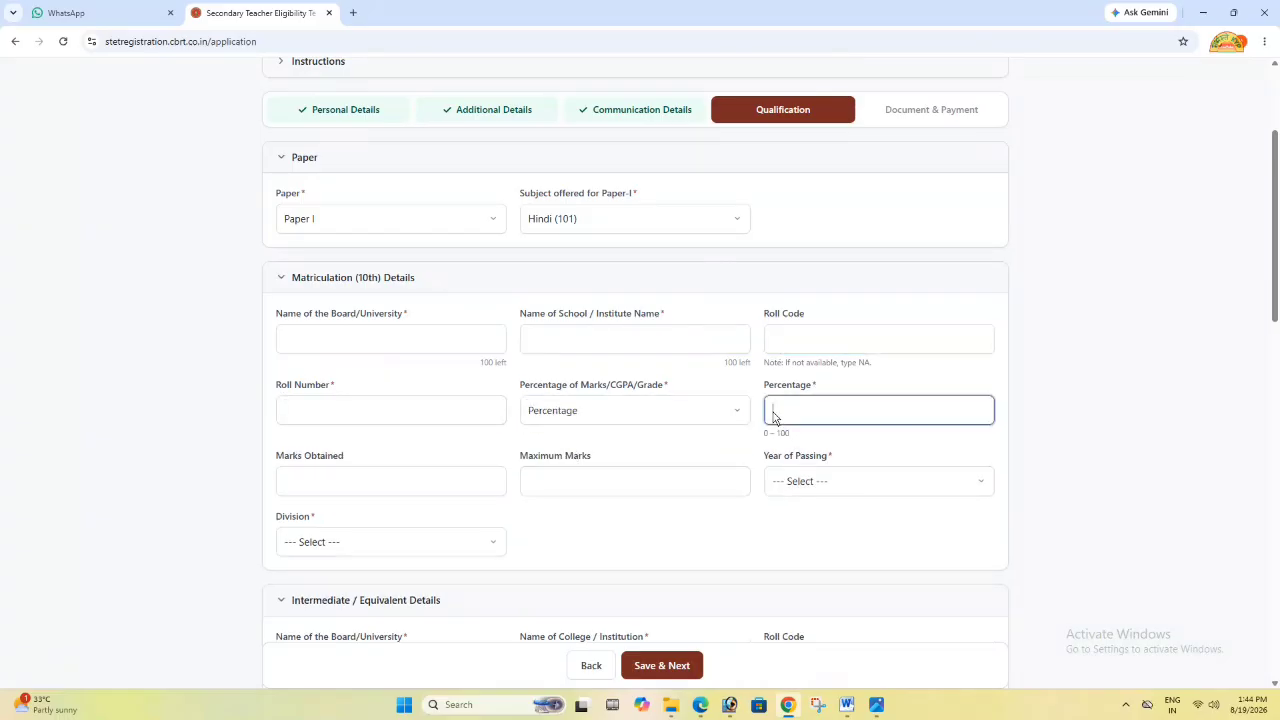
{"action": "left_click", "coordinate": [422, 490]}
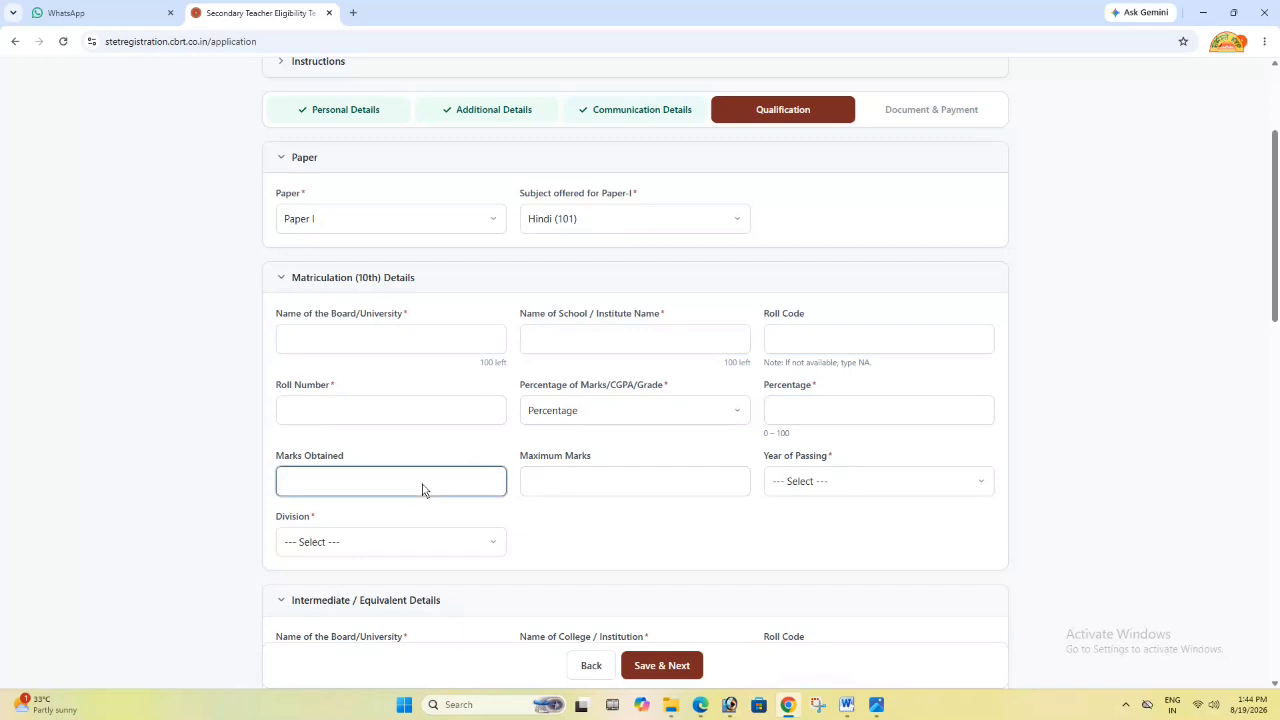
{"action": "left_click", "coordinate": [540, 490]}
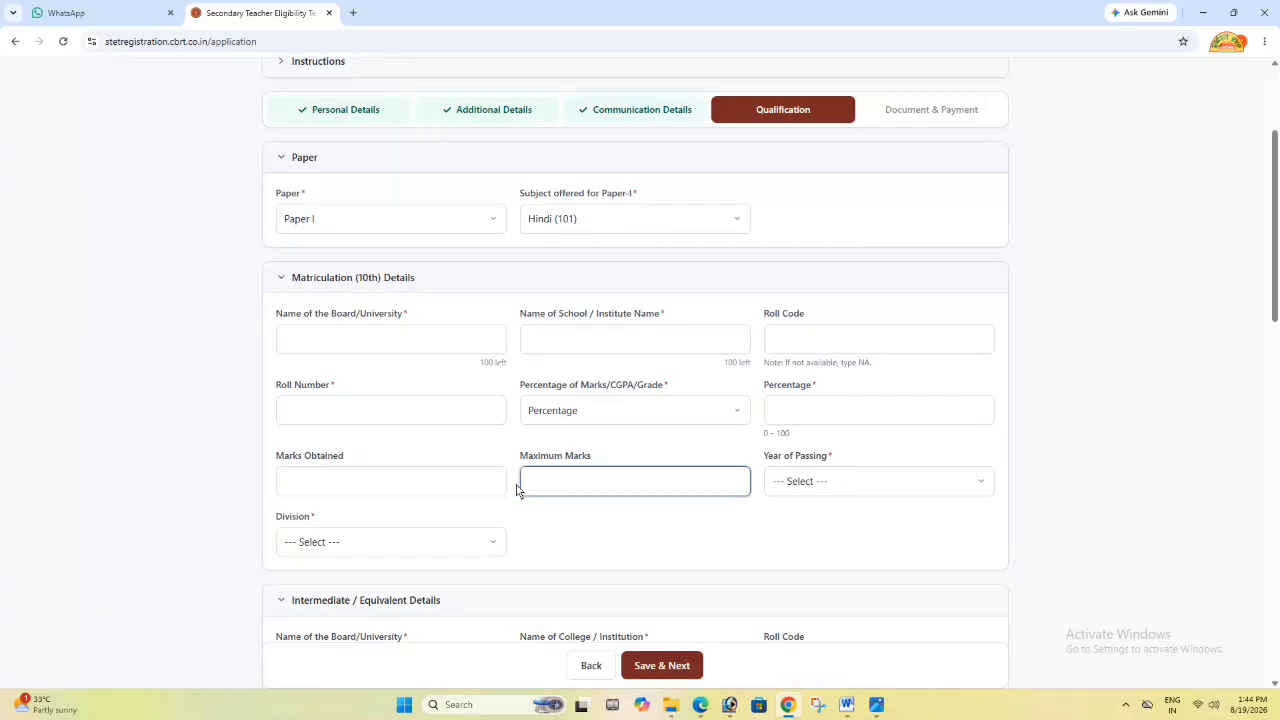
{"action": "left_click", "coordinate": [838, 482]}
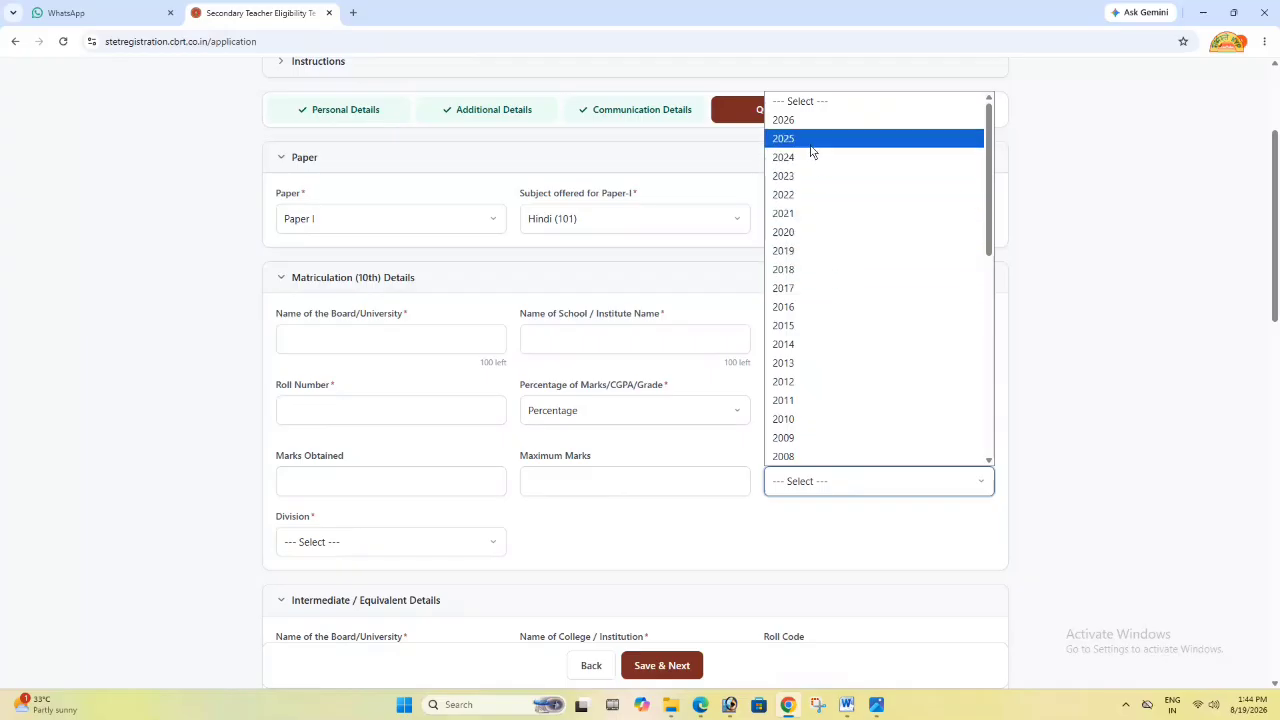
{"action": "left_click", "coordinate": [824, 306]}
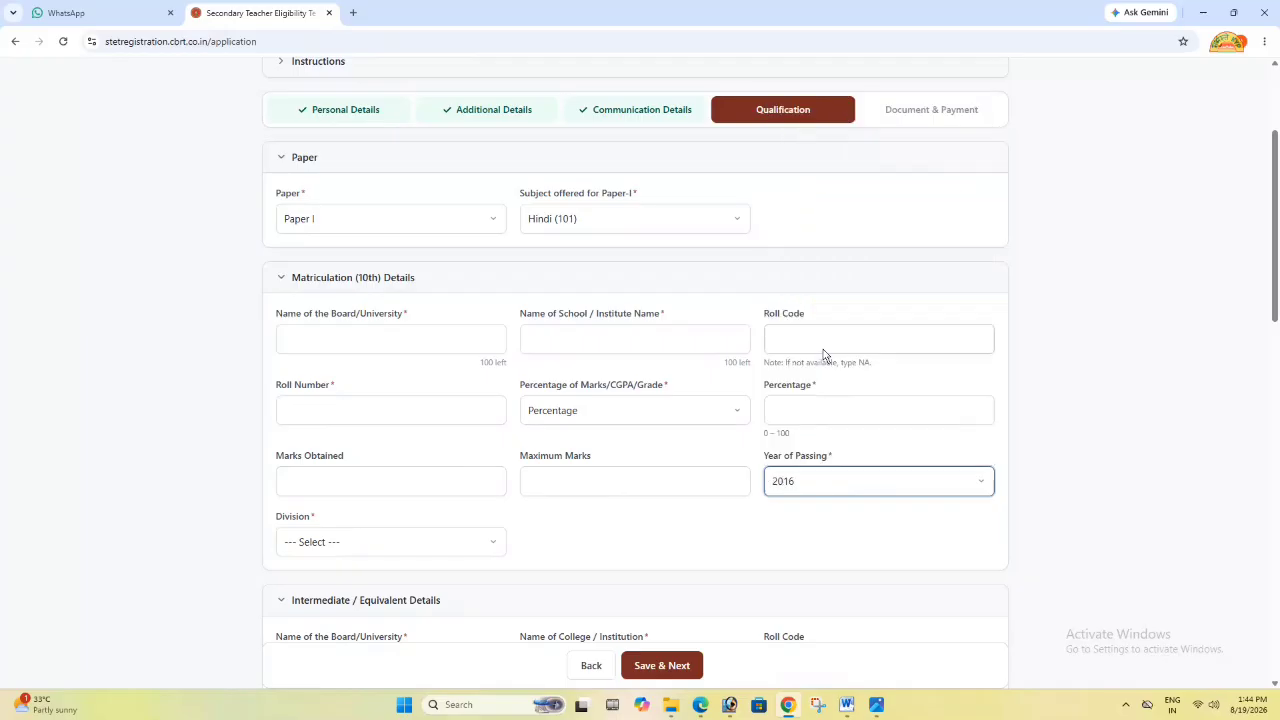
{"action": "scroll", "coordinate": [746, 447], "scroll_direction": "down", "scroll_amount": 2}
{"action": "left_click", "coordinate": [422, 420]}
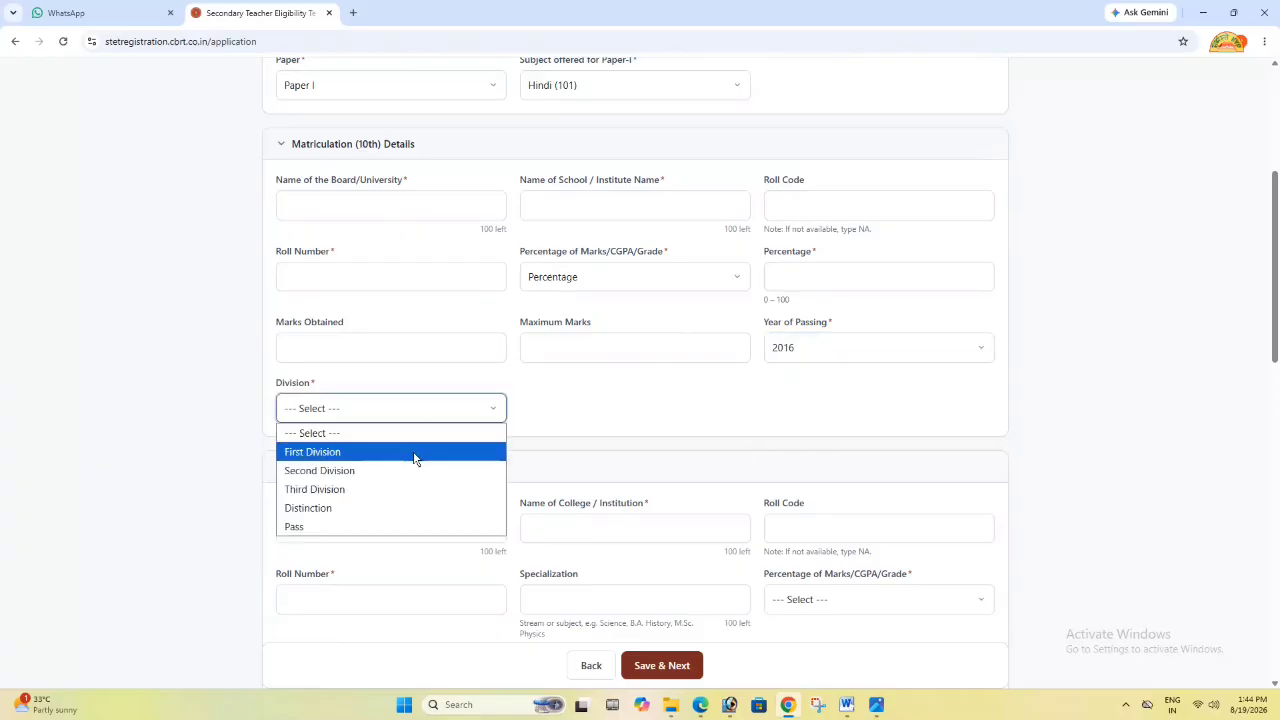
{"action": "left_click", "coordinate": [413, 454]}
Go through the board, college, roll and specialization fields of the Intermediate / Equivalent details and choose Percentage as the marks type
{"action": "scroll", "coordinate": [411, 455], "scroll_direction": "down", "scroll_amount": 2}
{"action": "left_click", "coordinate": [361, 333]}
{"action": "left_click", "coordinate": [603, 340]}
{"action": "left_click", "coordinate": [795, 334]}
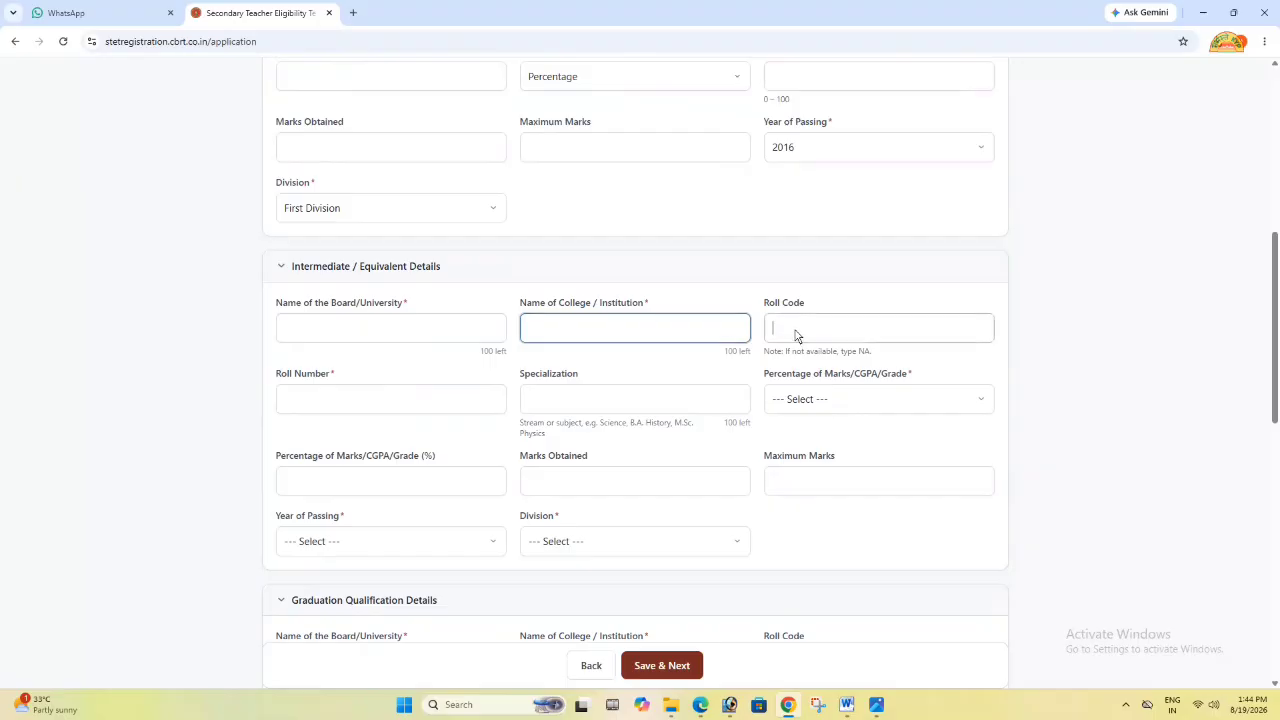
{"action": "left_click", "coordinate": [405, 405]}
{"action": "left_click", "coordinate": [566, 402]}
{"action": "left_click", "coordinate": [821, 408]}
{"action": "left_click", "coordinate": [821, 444]}
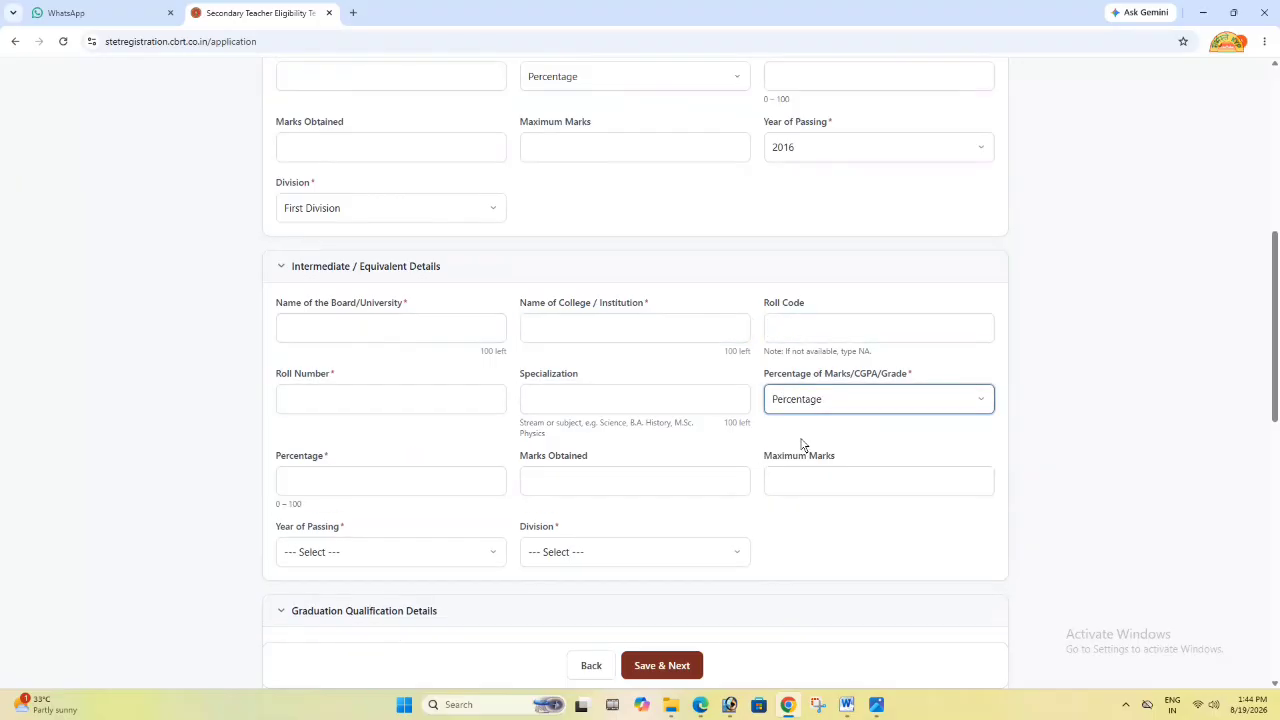
Go through the intermediate percentage and marks fields, and set its year of passing to 2018 and division to Second Division
{"action": "scroll", "coordinate": [443, 337], "scroll_direction": "down", "scroll_amount": 1}
{"action": "left_click", "coordinate": [403, 347]}
{"action": "left_click", "coordinate": [711, 360]}
{"action": "left_click", "coordinate": [794, 352]}
{"action": "left_click", "coordinate": [417, 424]}
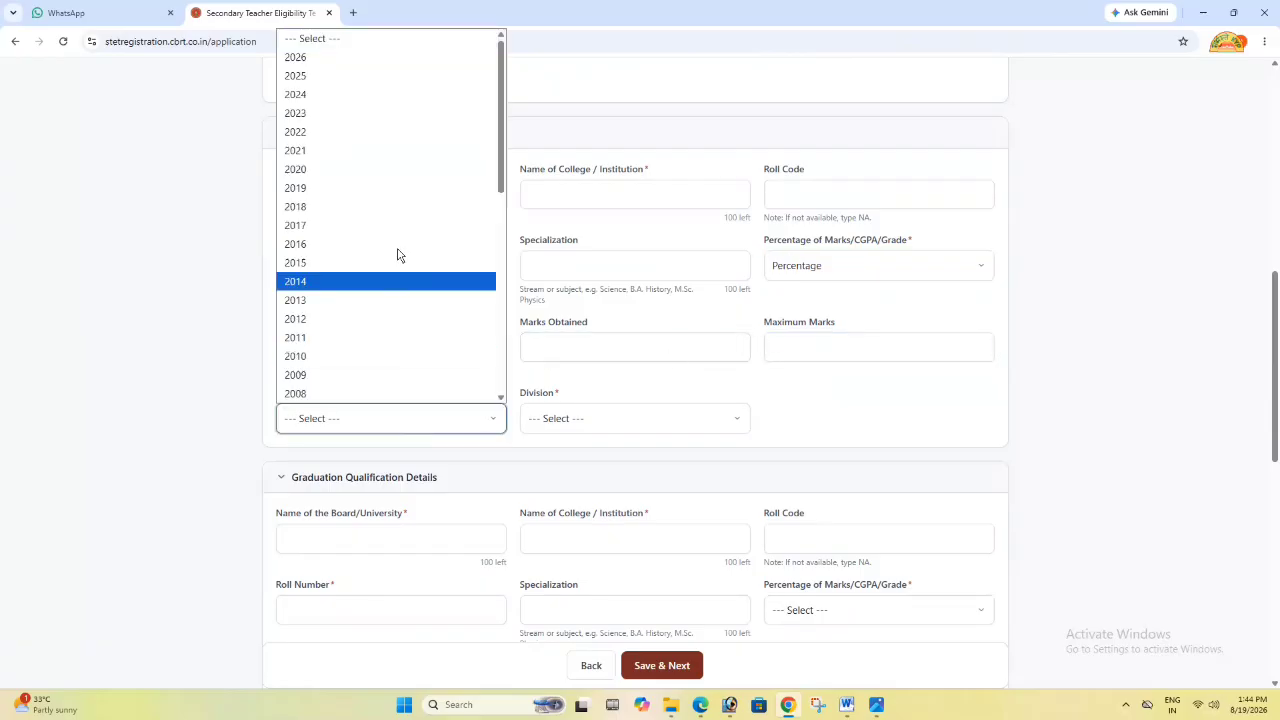
{"action": "scroll", "coordinate": [394, 134], "scroll_direction": "down", "scroll_amount": 2}
{"action": "scroll", "coordinate": [394, 140], "scroll_direction": "up", "scroll_amount": 2}
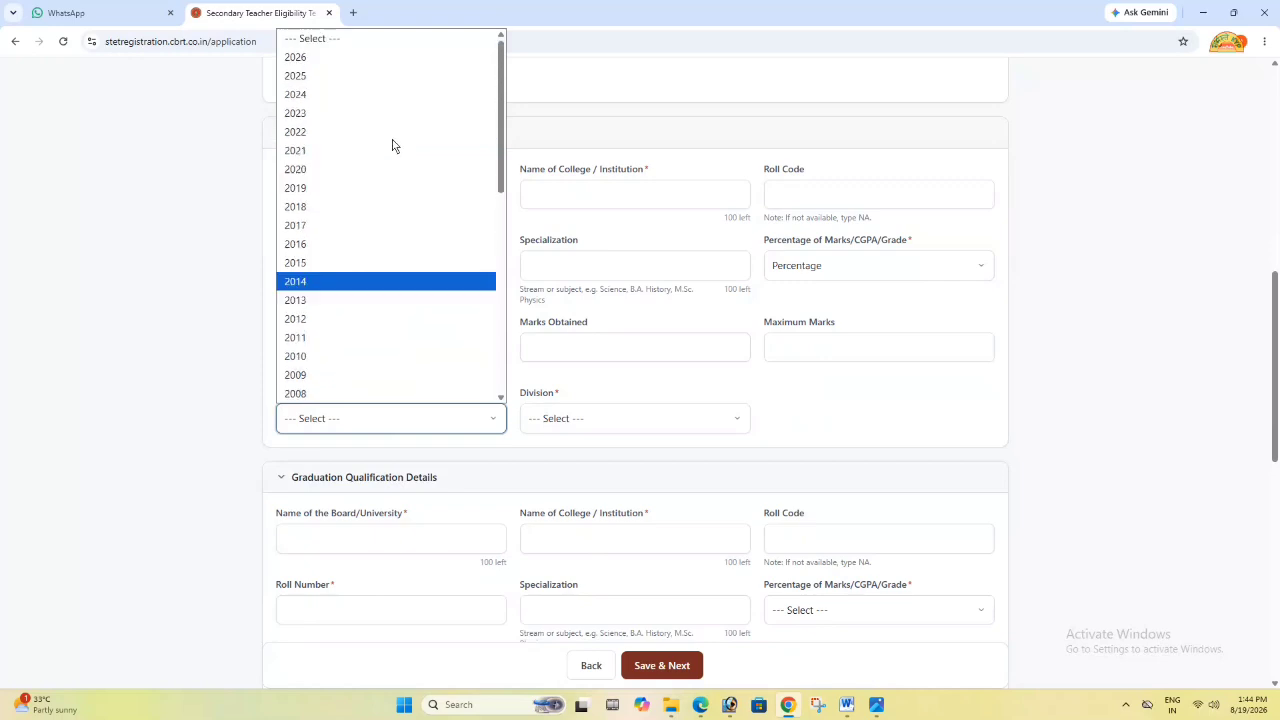
{"action": "left_click", "coordinate": [385, 206]}
{"action": "left_click", "coordinate": [597, 422]}
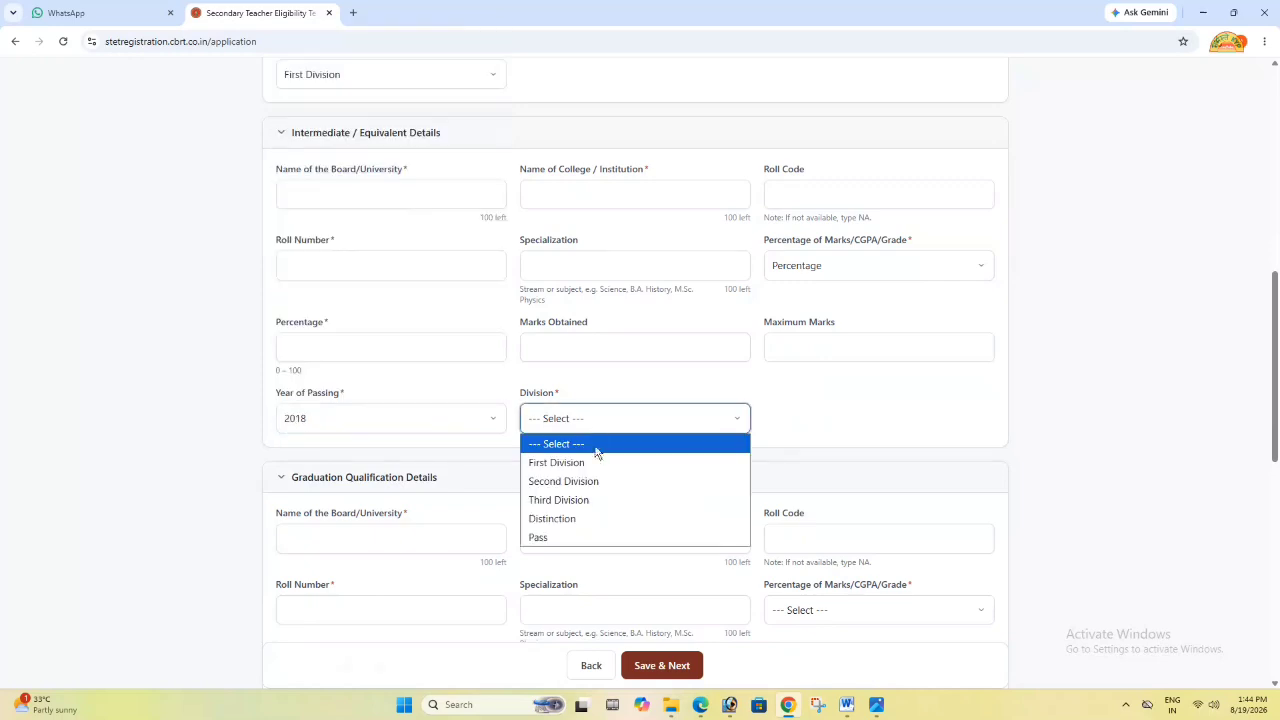
{"action": "left_click", "coordinate": [597, 481]}
Go through the university, college, roll and specialization fields of the Graduation Qualification Details and choose Percentage as the marks type
{"action": "scroll", "coordinate": [594, 474], "scroll_direction": "down", "scroll_amount": 2}
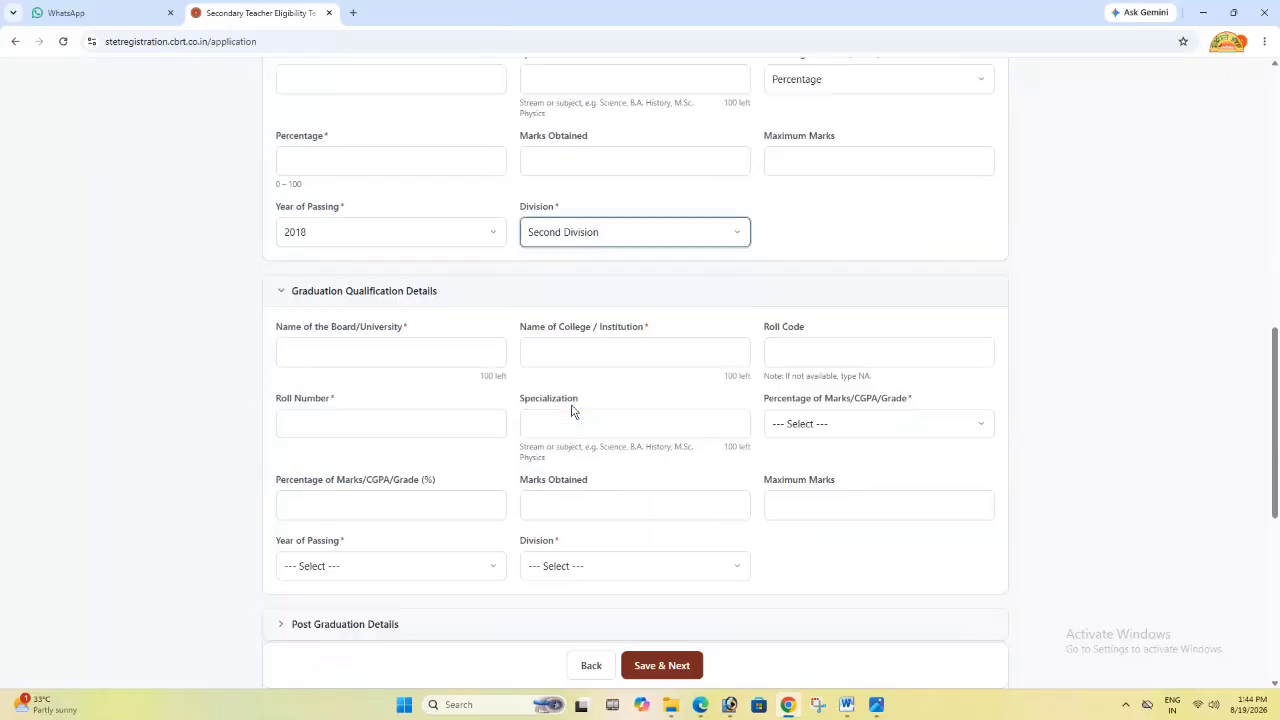
{"action": "left_click", "coordinate": [421, 343]}
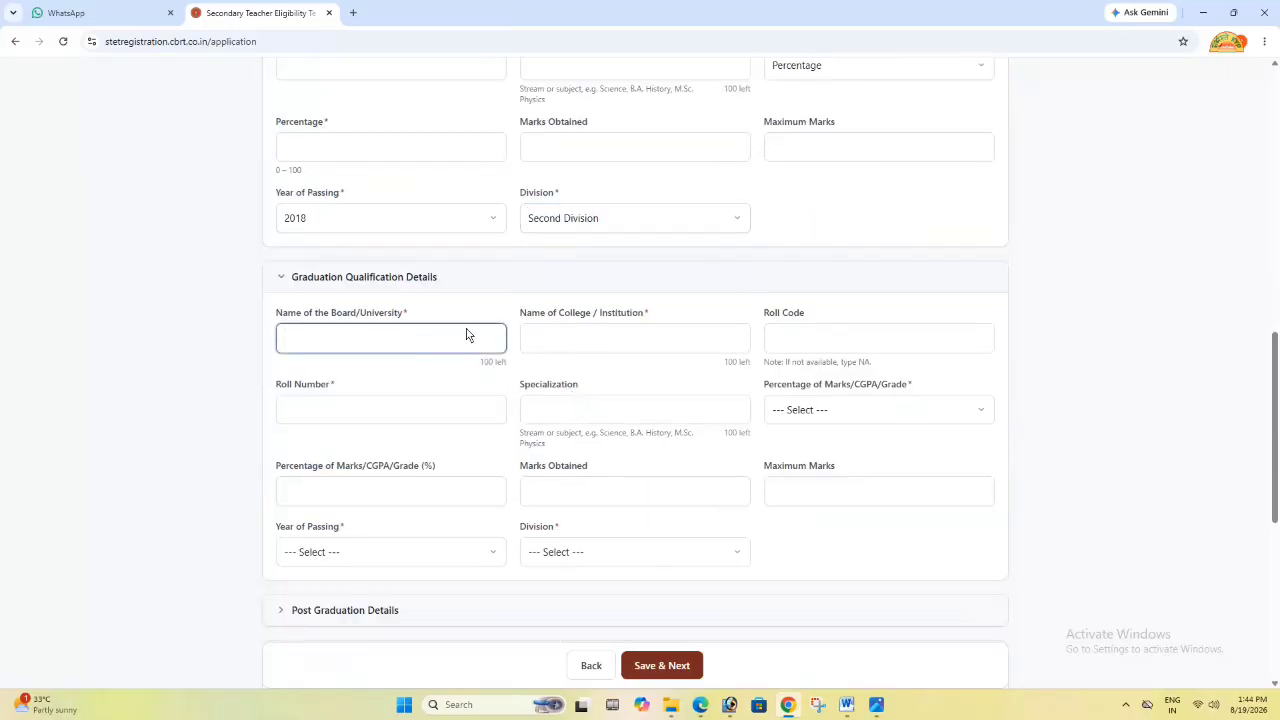
{"action": "left_click", "coordinate": [610, 342]}
{"action": "left_click", "coordinate": [824, 348]}
{"action": "scroll", "coordinate": [820, 354], "scroll_direction": "down", "scroll_amount": 1}
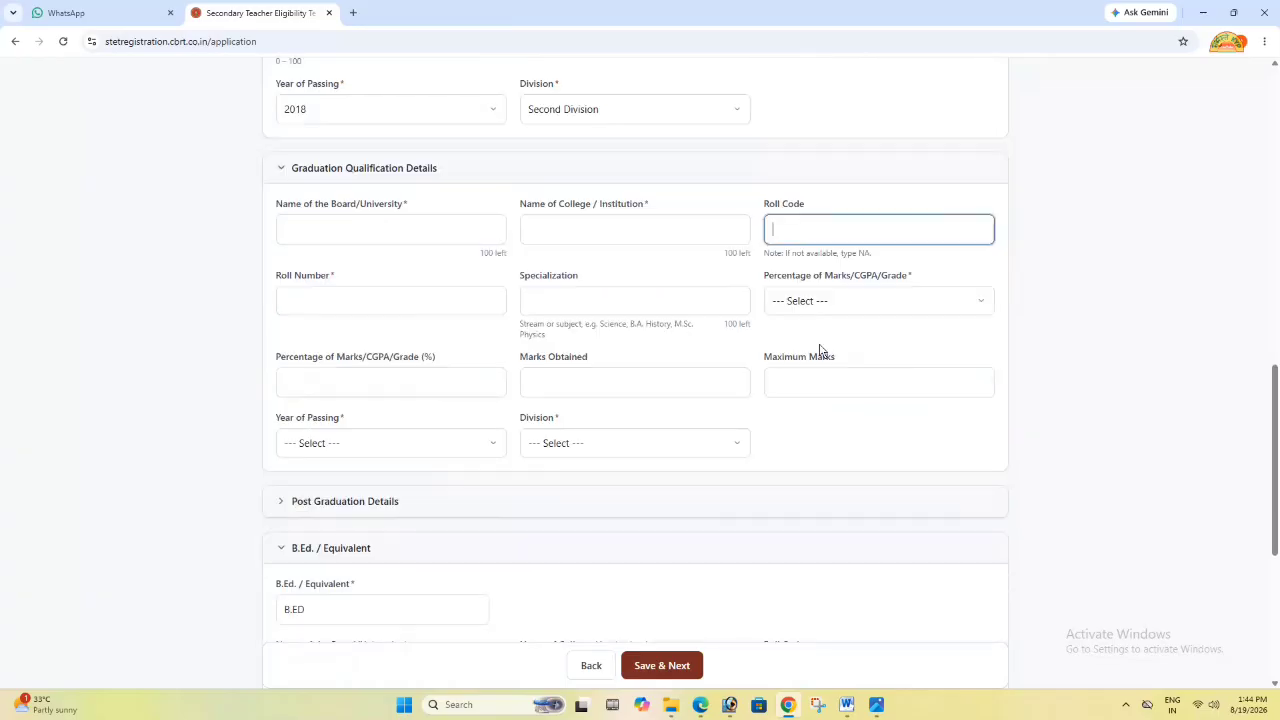
{"action": "left_click", "coordinate": [410, 286]}
{"action": "left_click", "coordinate": [580, 281]}
{"action": "left_click", "coordinate": [808, 280]}
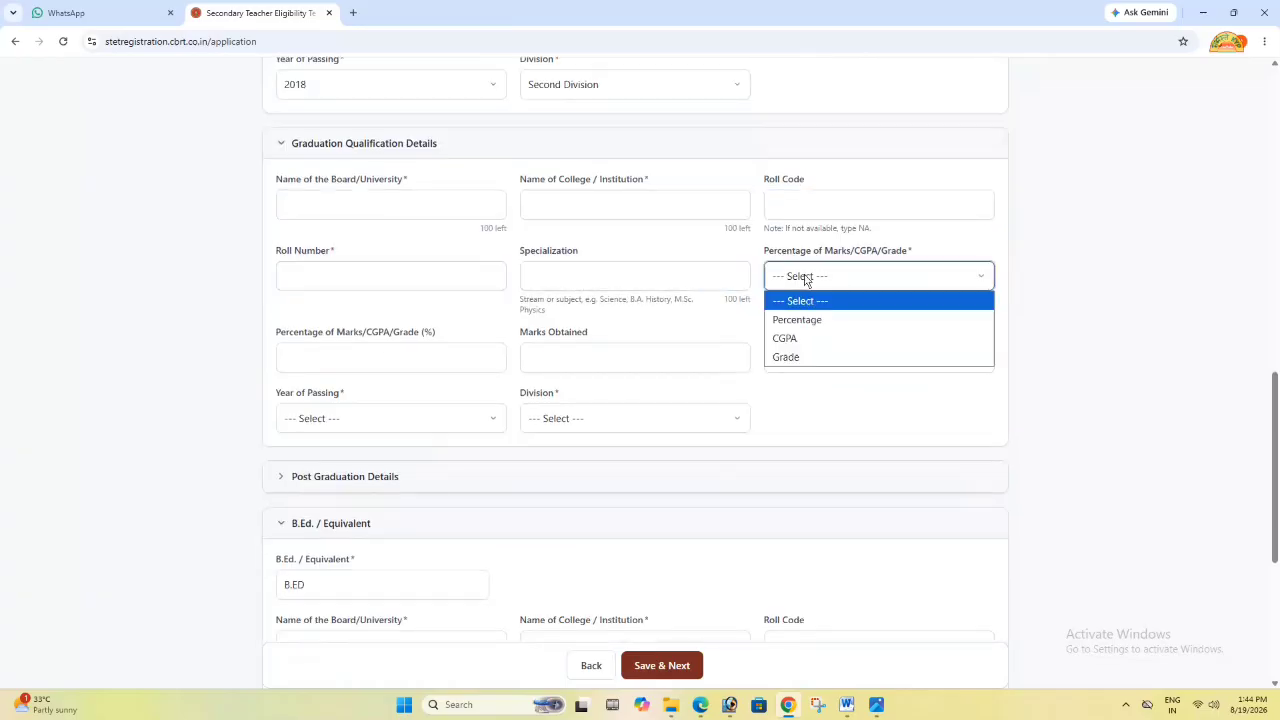
{"action": "left_click", "coordinate": [783, 320]}
Go through the graduation percentage and marks fields, and set its year of passing to 2021 and division to First Division
{"action": "left_click", "coordinate": [401, 364]}
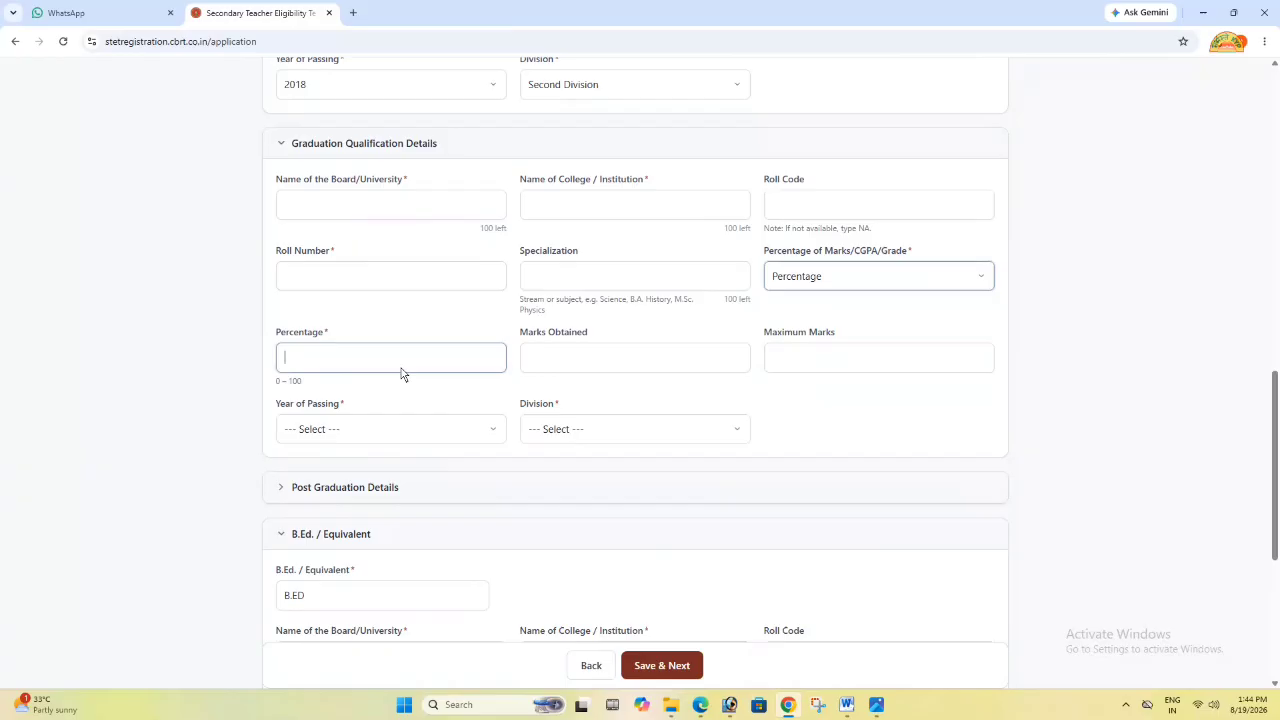
{"action": "left_click", "coordinate": [586, 357]}
{"action": "left_click", "coordinate": [815, 362]}
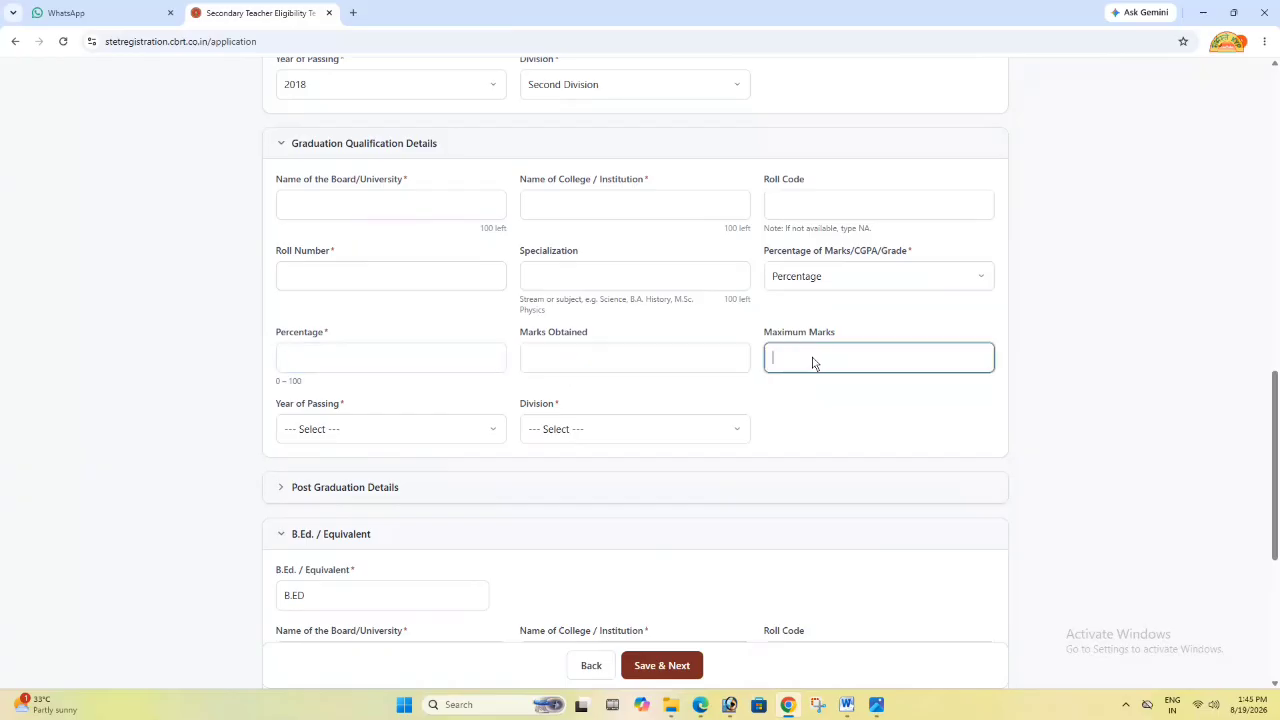
{"action": "scroll", "coordinate": [814, 363], "scroll_direction": "down", "scroll_amount": 2}
{"action": "left_click", "coordinate": [452, 304]}
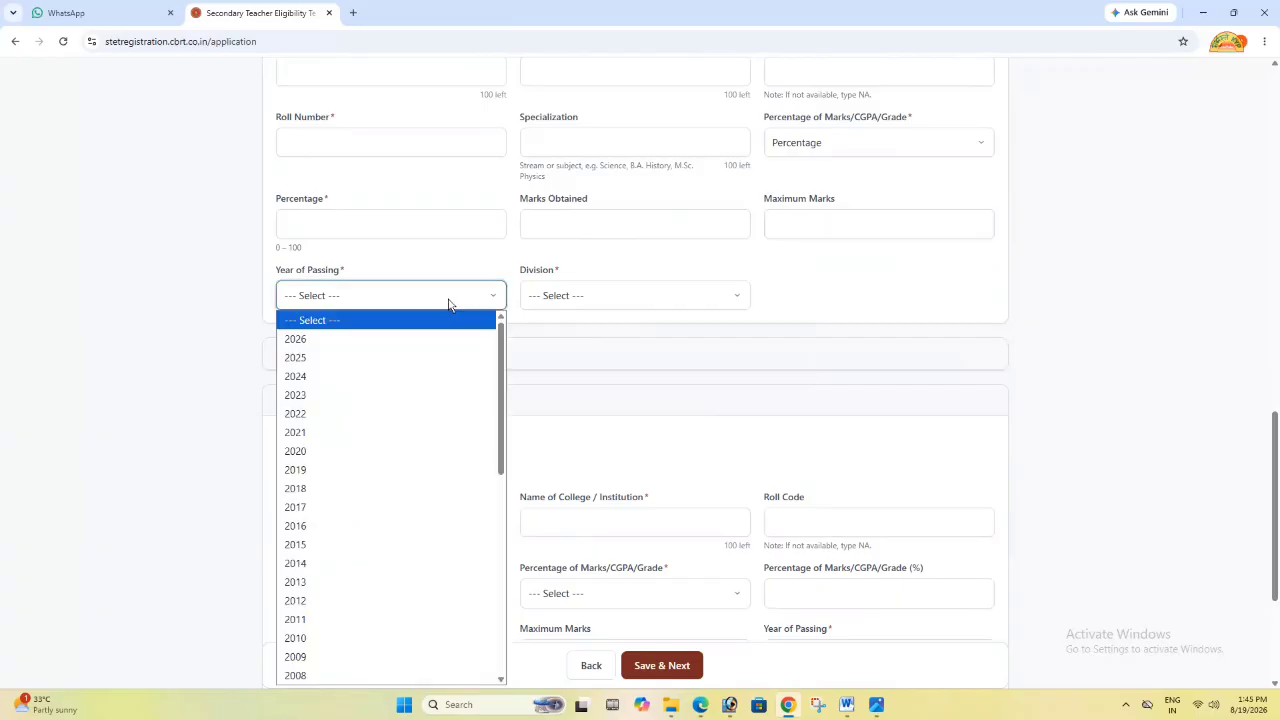
{"action": "left_click", "coordinate": [383, 433]}
{"action": "left_click", "coordinate": [572, 296]}
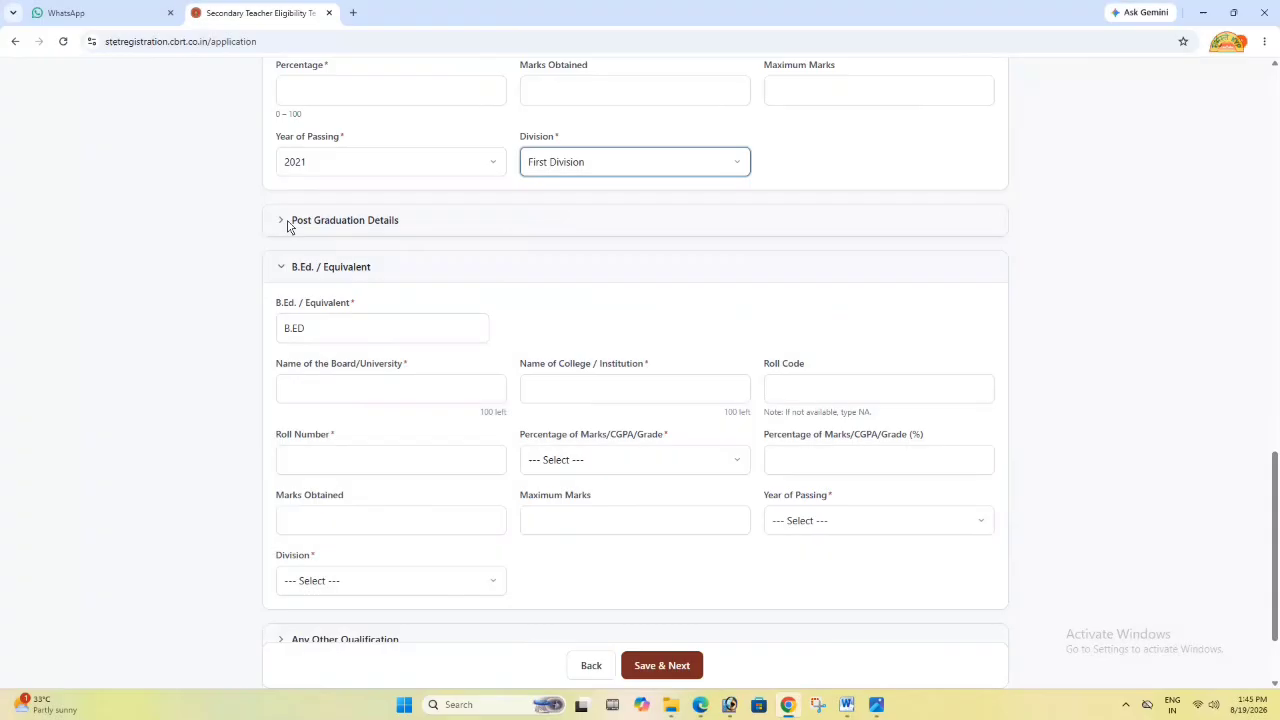
Check the fields of the optional Post Graduation Details, collapse that section, and review the graduation section with B.Ed. / Equivalent collapsed and reopened
{"action": "left_click", "coordinate": [282, 224]}
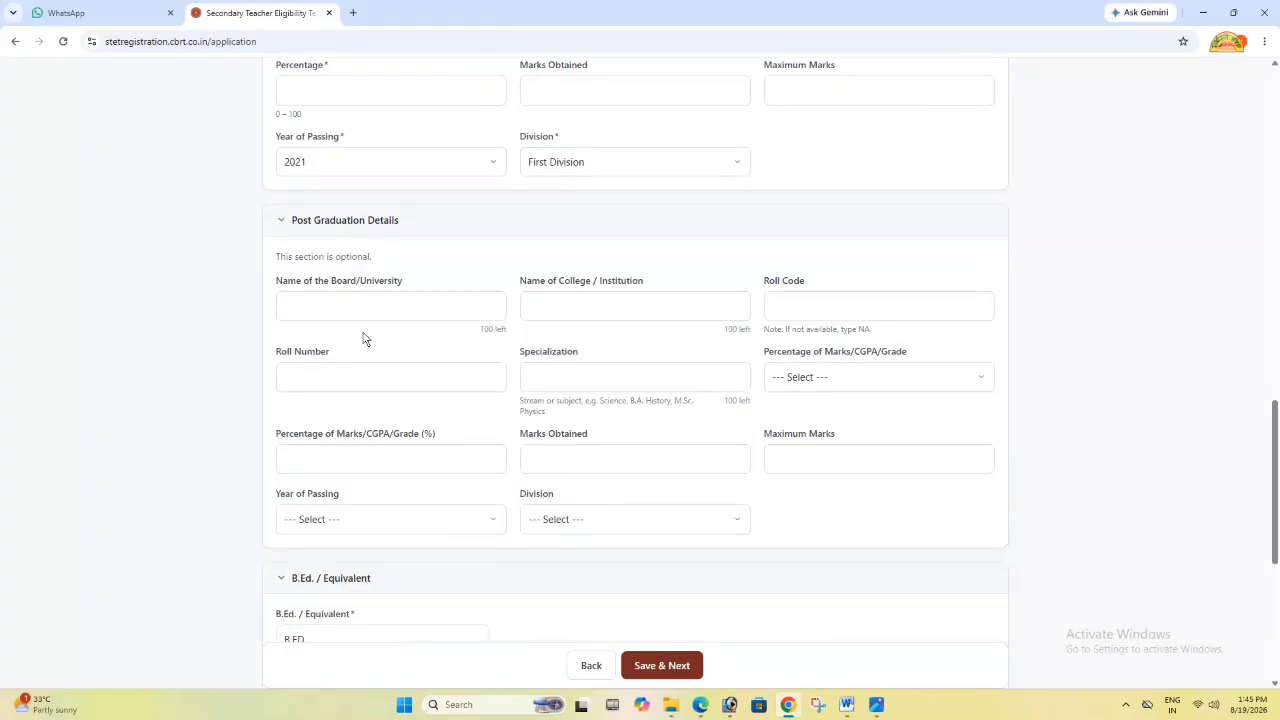
{"action": "left_click", "coordinate": [282, 224]}
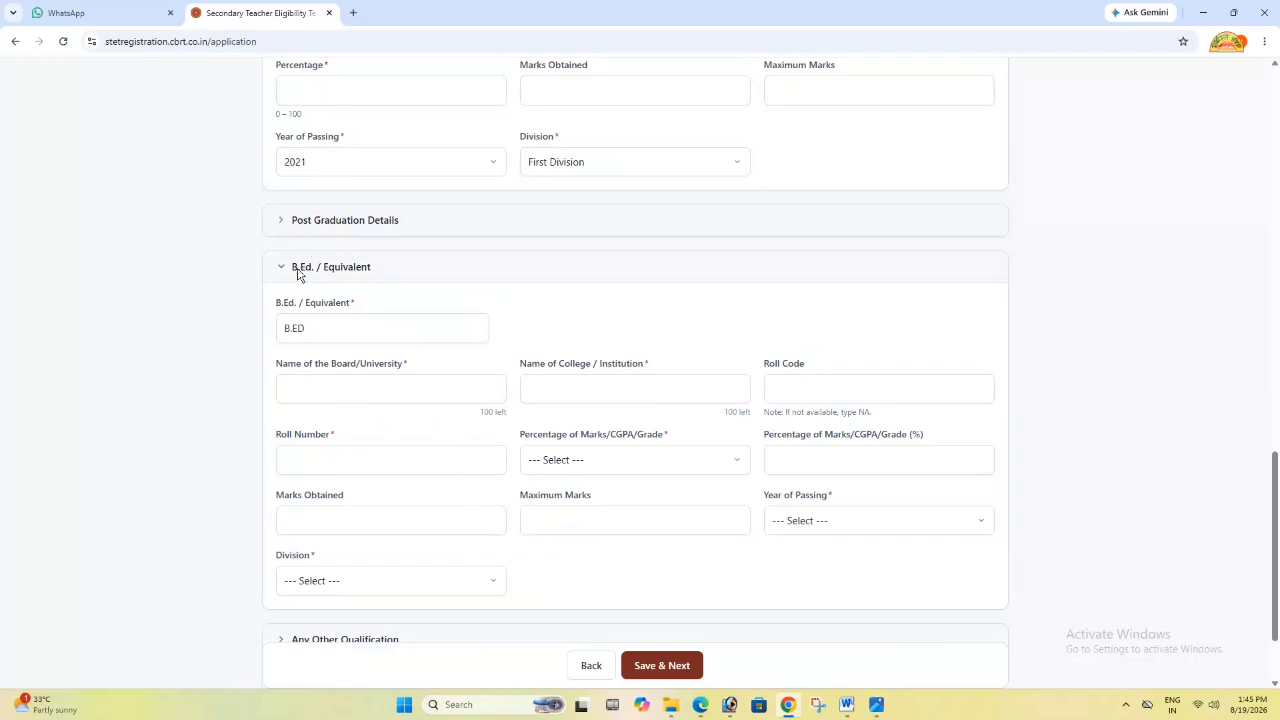
{"action": "left_click", "coordinate": [282, 268]}
{"action": "scroll", "coordinate": [366, 316], "scroll_direction": "up", "scroll_amount": 2}
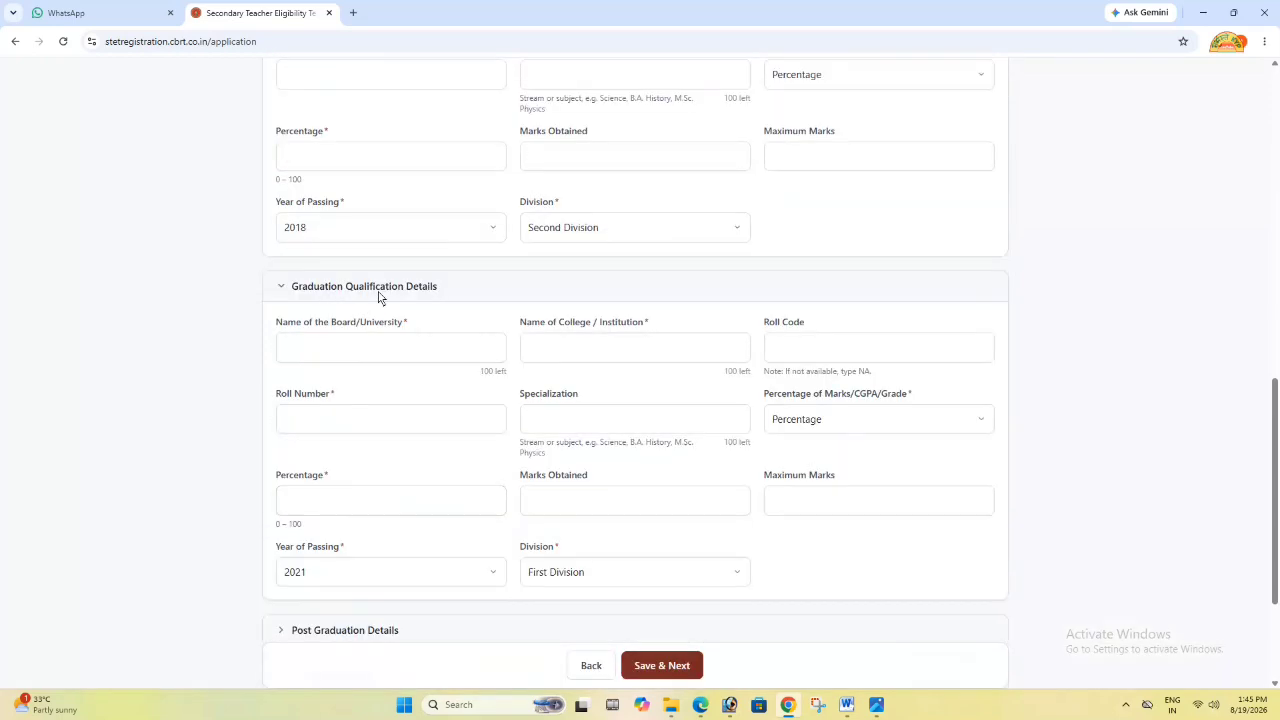
{"action": "scroll", "coordinate": [286, 296], "scroll_direction": "down", "scroll_amount": 2}
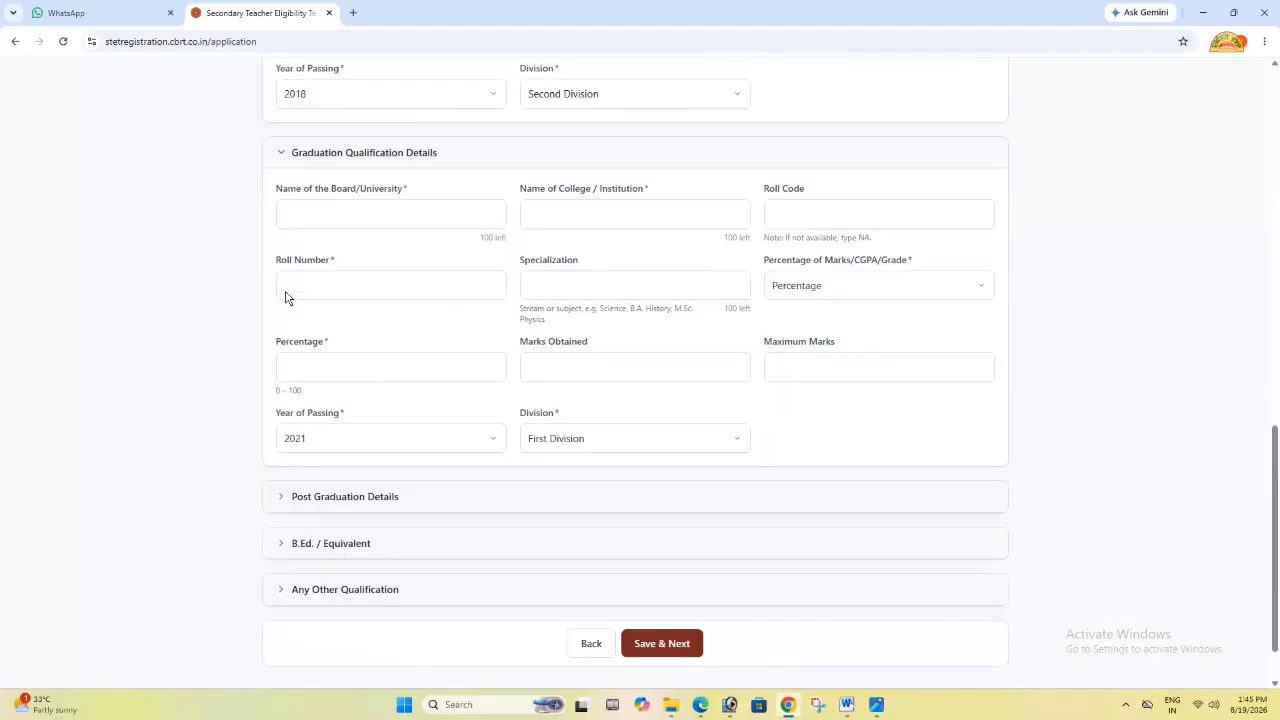
{"action": "left_click", "coordinate": [283, 477]}
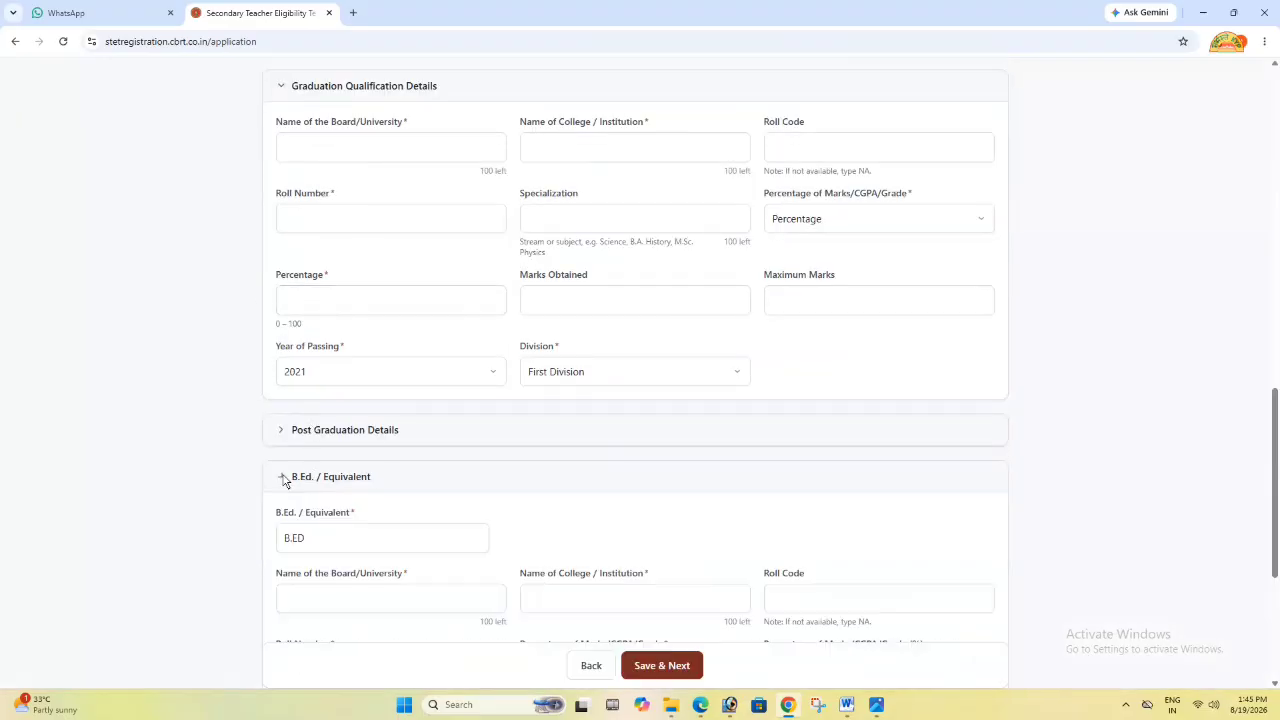
Go through the B.Ed. / Equivalent fields, choose Percentage as the marks type, and open the year of passing choices
{"action": "scroll", "coordinate": [384, 463], "scroll_direction": "down", "scroll_amount": 2}
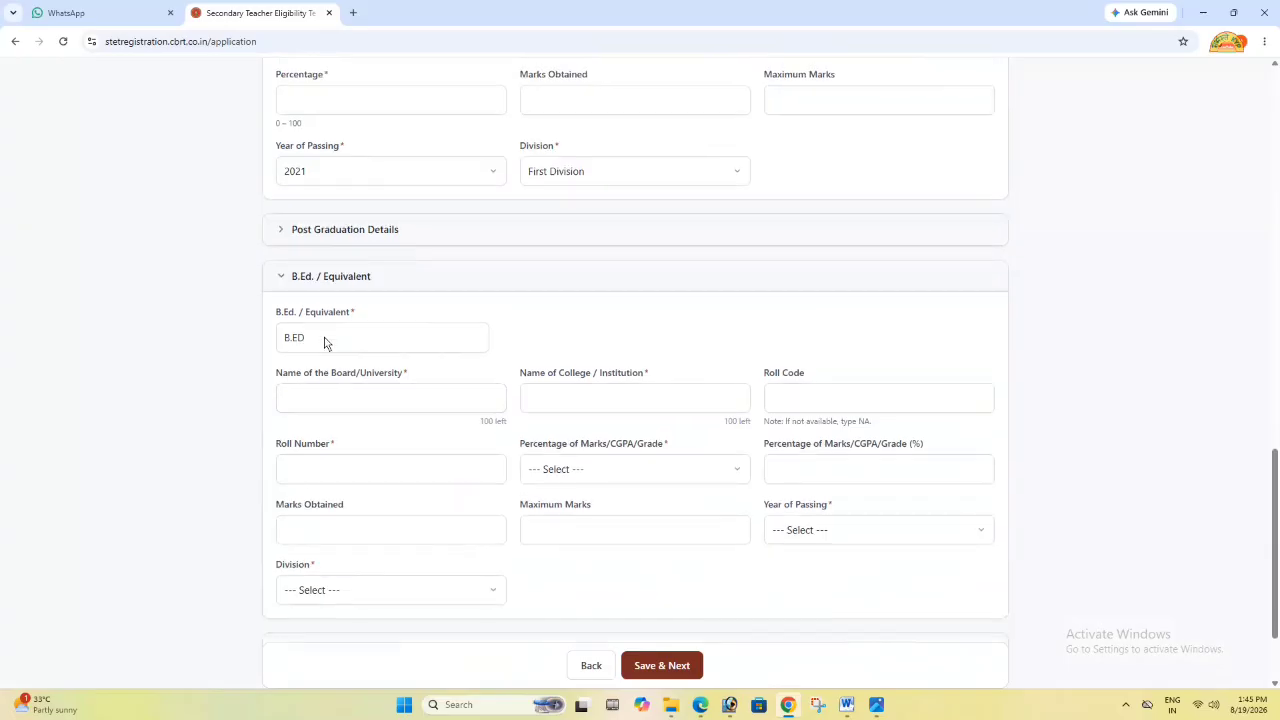
{"action": "left_click", "coordinate": [330, 340]}
{"action": "scroll", "coordinate": [397, 331], "scroll_direction": "down", "scroll_amount": 1}
{"action": "left_click", "coordinate": [342, 333]}
{"action": "left_click", "coordinate": [565, 338]}
{"action": "scroll", "coordinate": [690, 300], "scroll_direction": "down", "scroll_amount": 1}
{"action": "left_click", "coordinate": [806, 283]}
{"action": "left_click", "coordinate": [357, 352]}
{"action": "left_click", "coordinate": [580, 345]}
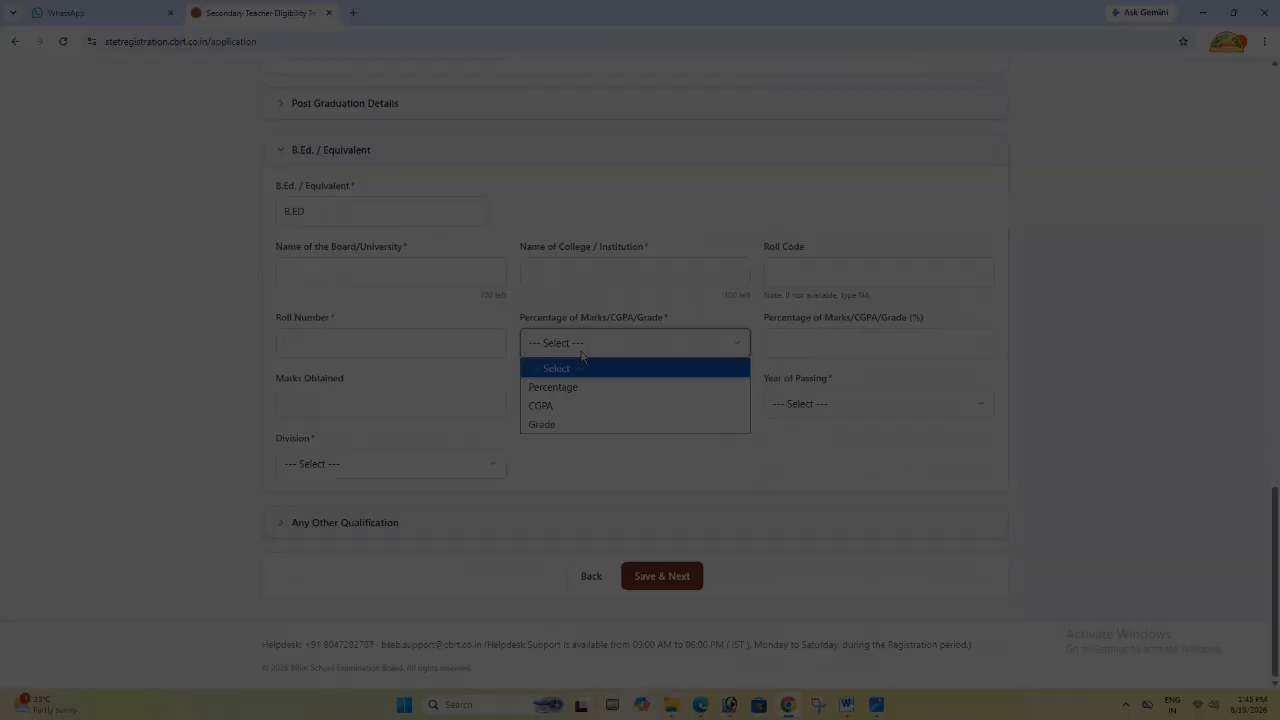
{"action": "left_click", "coordinate": [601, 390]}
{"action": "left_click", "coordinate": [796, 352]}
{"action": "left_click", "coordinate": [560, 420]}
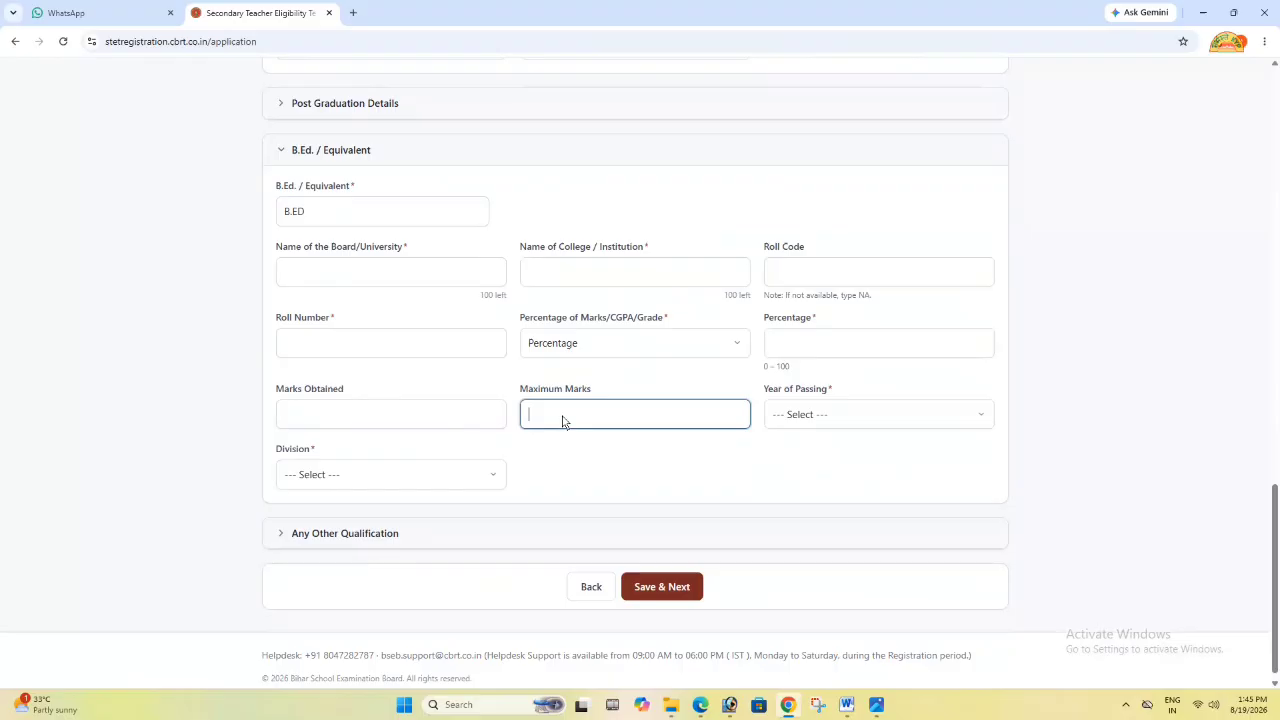
{"action": "left_click", "coordinate": [803, 425]}
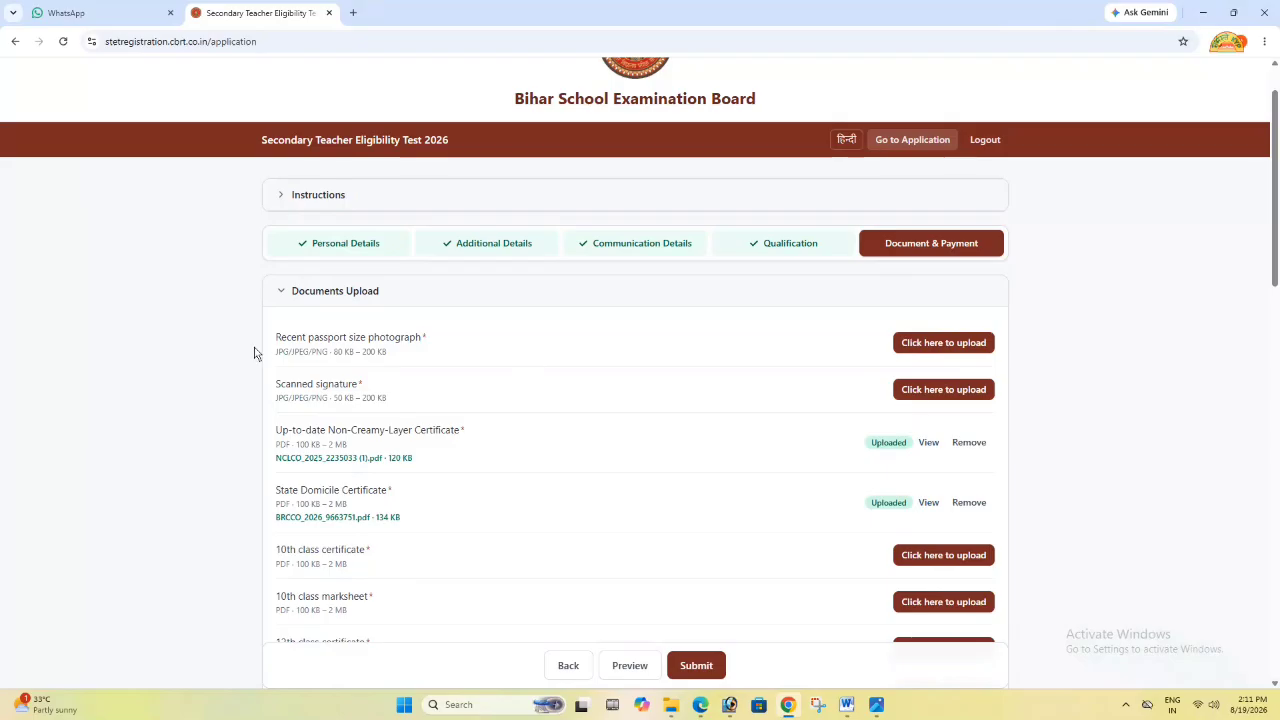
Go through the upload requirements for the passport photograph, scanned signature, Non-Creamy-Layer Certificate and State Domicile Certificate
{"action": "left_click_drag", "start_coordinate": [273, 346], "coordinate": [430, 353]}
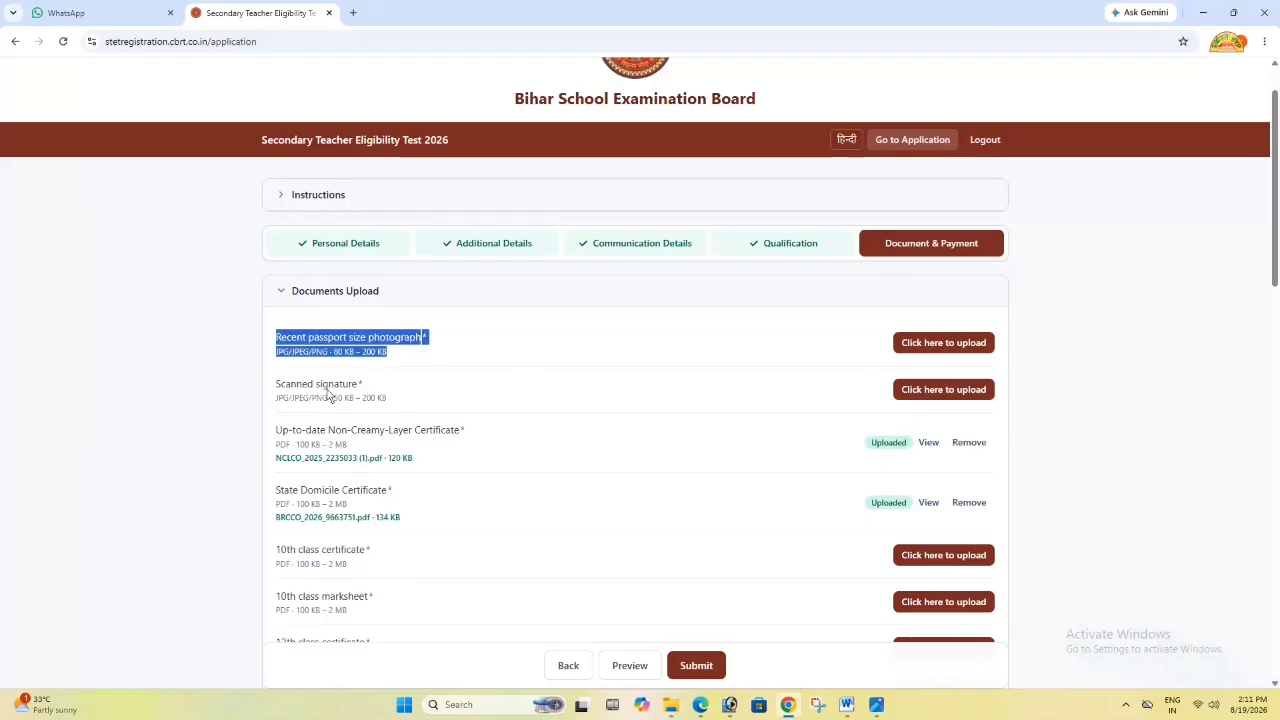
{"action": "left_click_drag", "start_coordinate": [263, 388], "coordinate": [366, 394]}
{"action": "scroll", "coordinate": [372, 394], "scroll_direction": "down", "scroll_amount": 2}
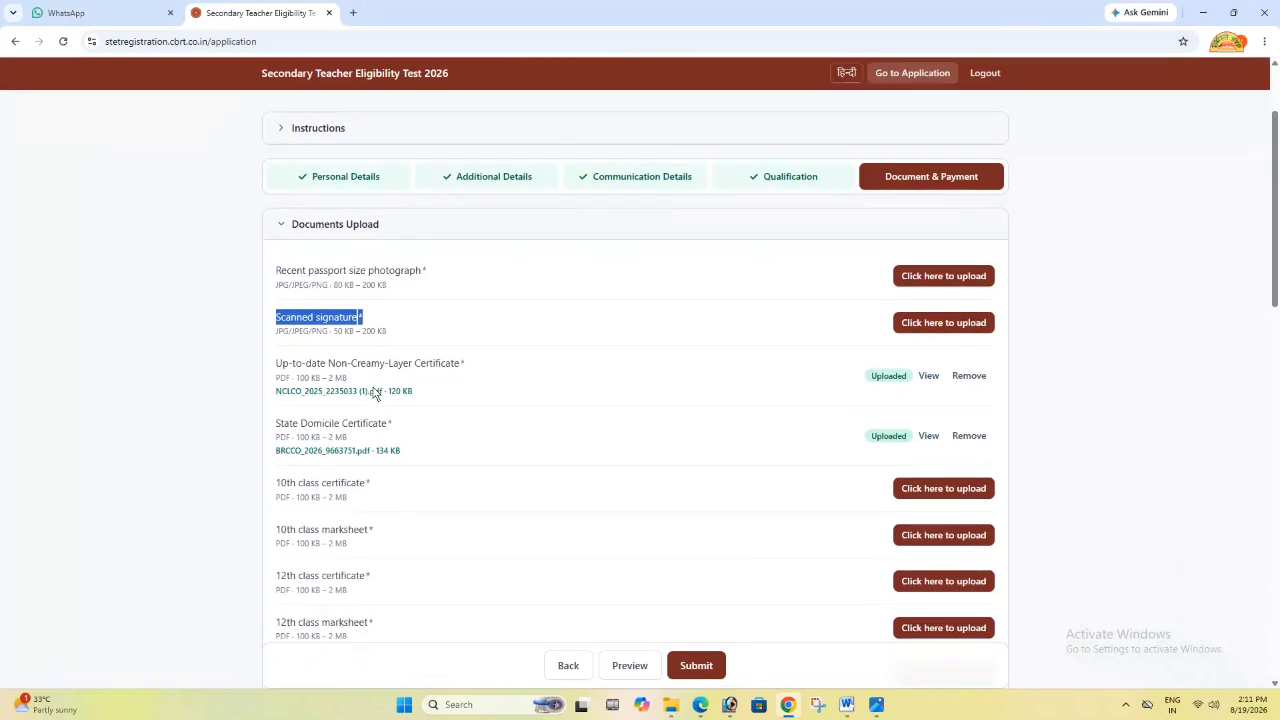
{"action": "left_click_drag", "start_coordinate": [276, 297], "coordinate": [294, 298]}
{"action": "left_click_drag", "start_coordinate": [328, 299], "coordinate": [404, 301]}
{"action": "left_click", "coordinate": [464, 300]}
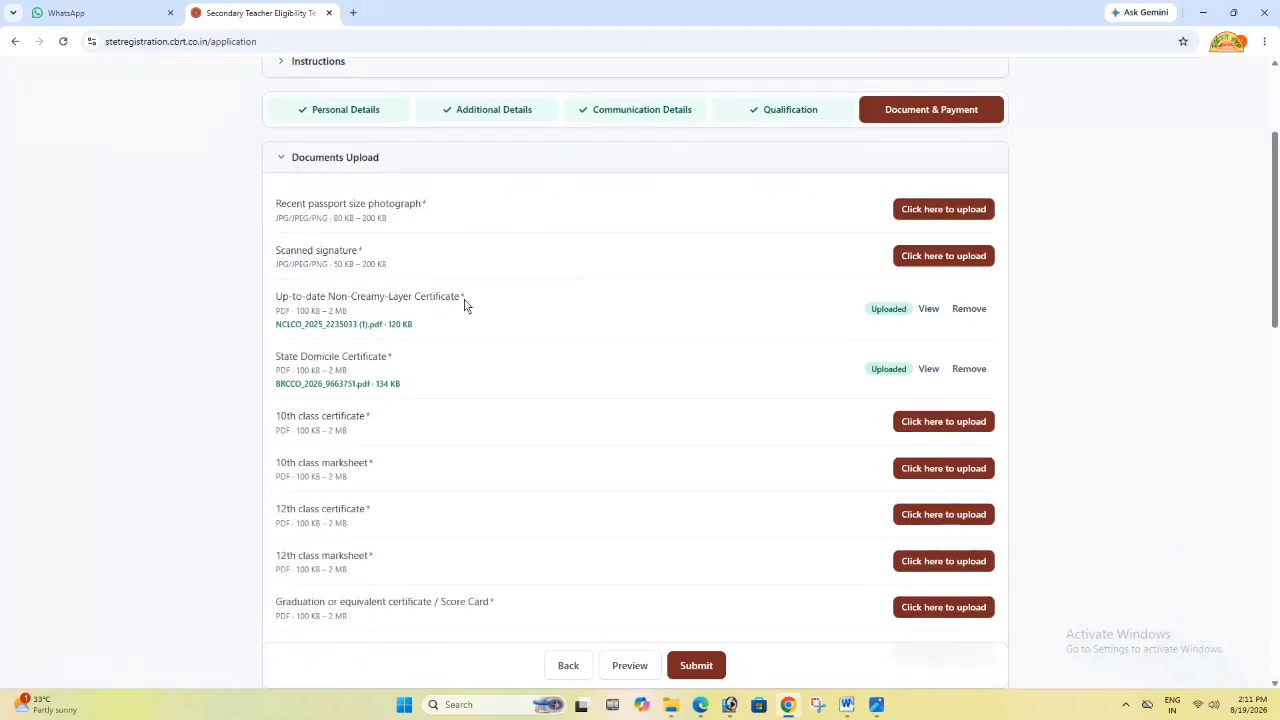
{"action": "left_click_drag", "start_coordinate": [287, 360], "coordinate": [397, 366]}
{"action": "scroll", "coordinate": [397, 366], "scroll_direction": "down", "scroll_amount": 2}
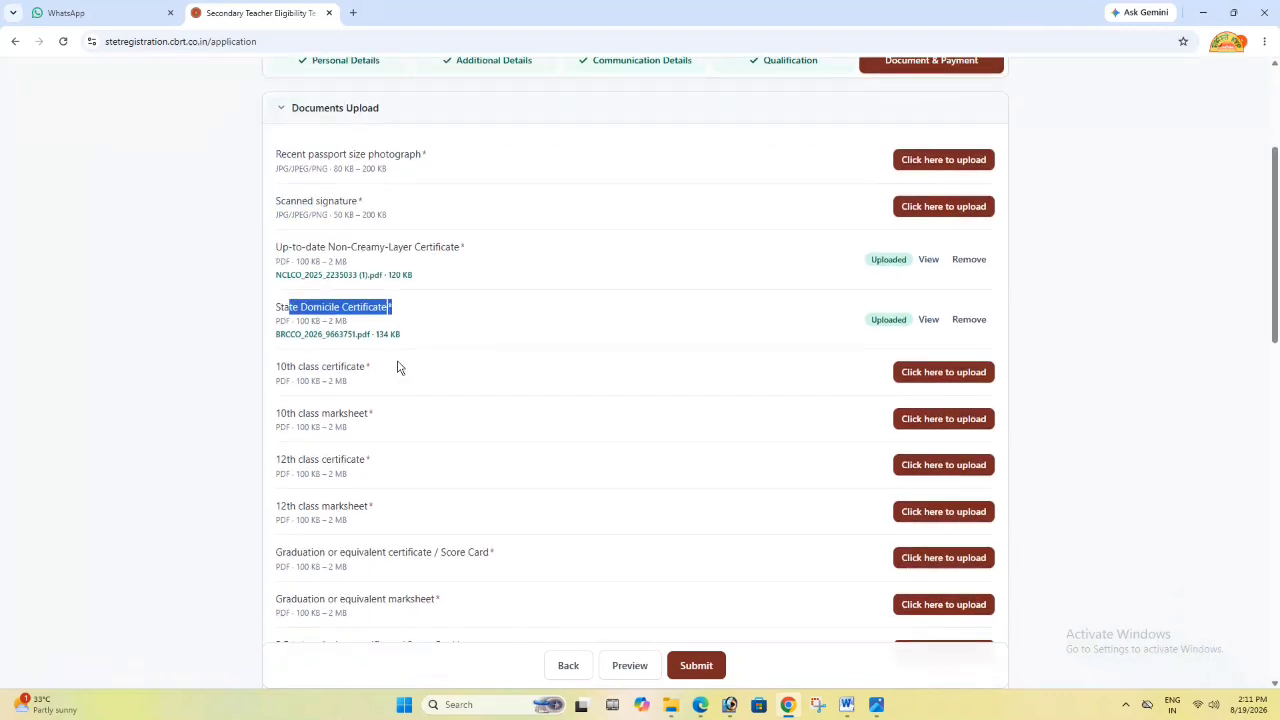
Go through the upload entries for the 10th class and 12th class certificates and marksheets
{"action": "left_click_drag", "start_coordinate": [273, 290], "coordinate": [357, 298]}
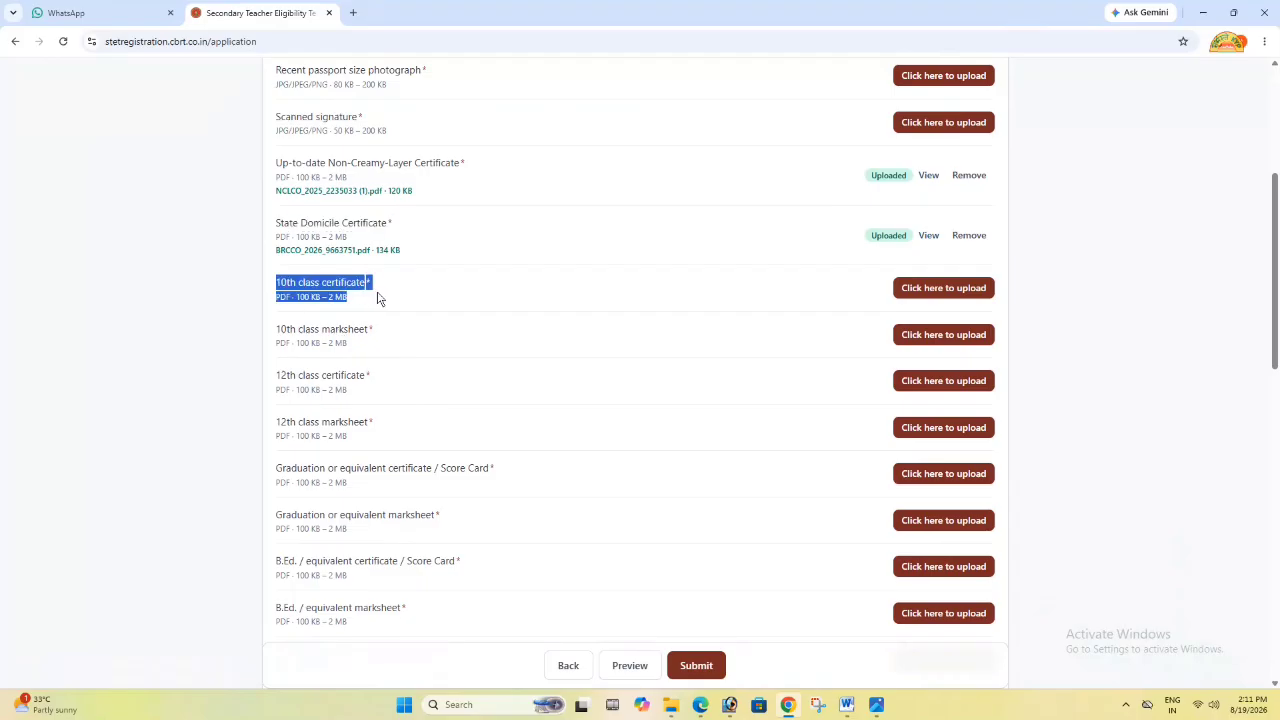
{"action": "left_click", "coordinate": [378, 295]}
{"action": "scroll", "coordinate": [378, 295], "scroll_direction": "down", "scroll_amount": 2}
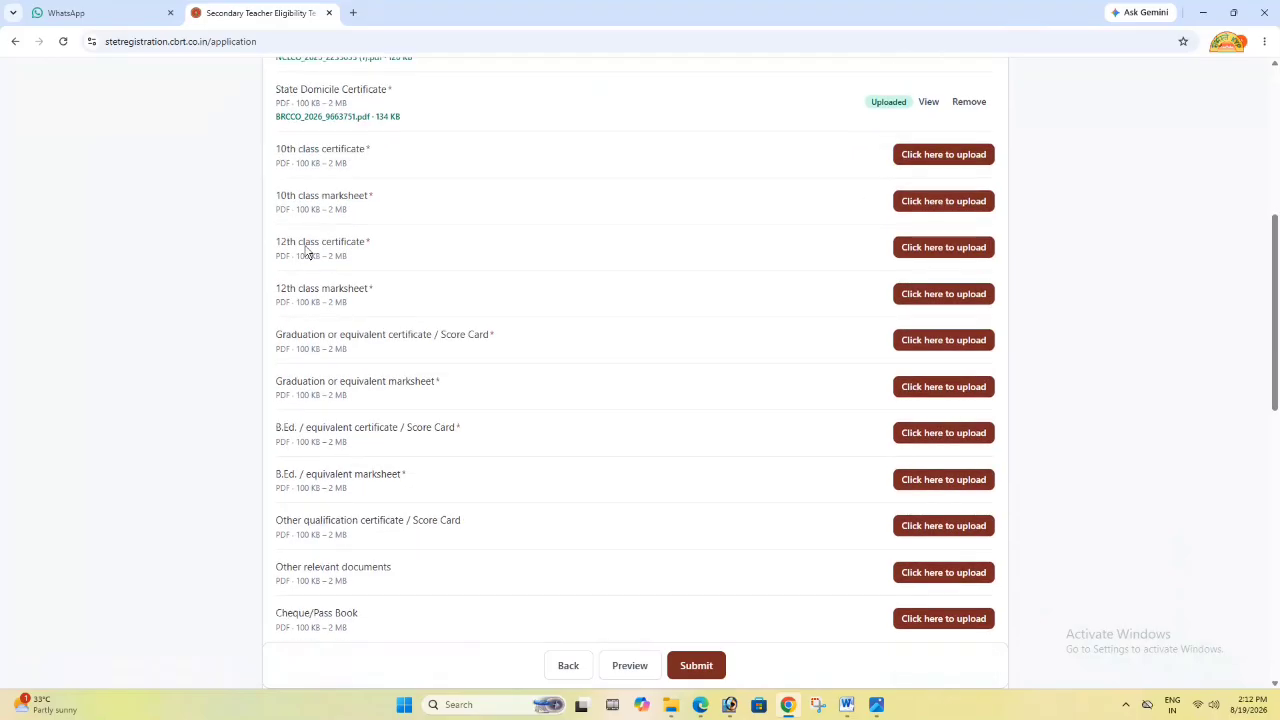
{"action": "left_click_drag", "start_coordinate": [271, 203], "coordinate": [380, 203]}
{"action": "left_click_drag", "start_coordinate": [273, 244], "coordinate": [415, 249]}
{"action": "left_click", "coordinate": [411, 245]}
{"action": "scroll", "coordinate": [411, 249], "scroll_direction": "down", "scroll_amount": 1}
{"action": "left_click_drag", "start_coordinate": [274, 157], "coordinate": [379, 158]}
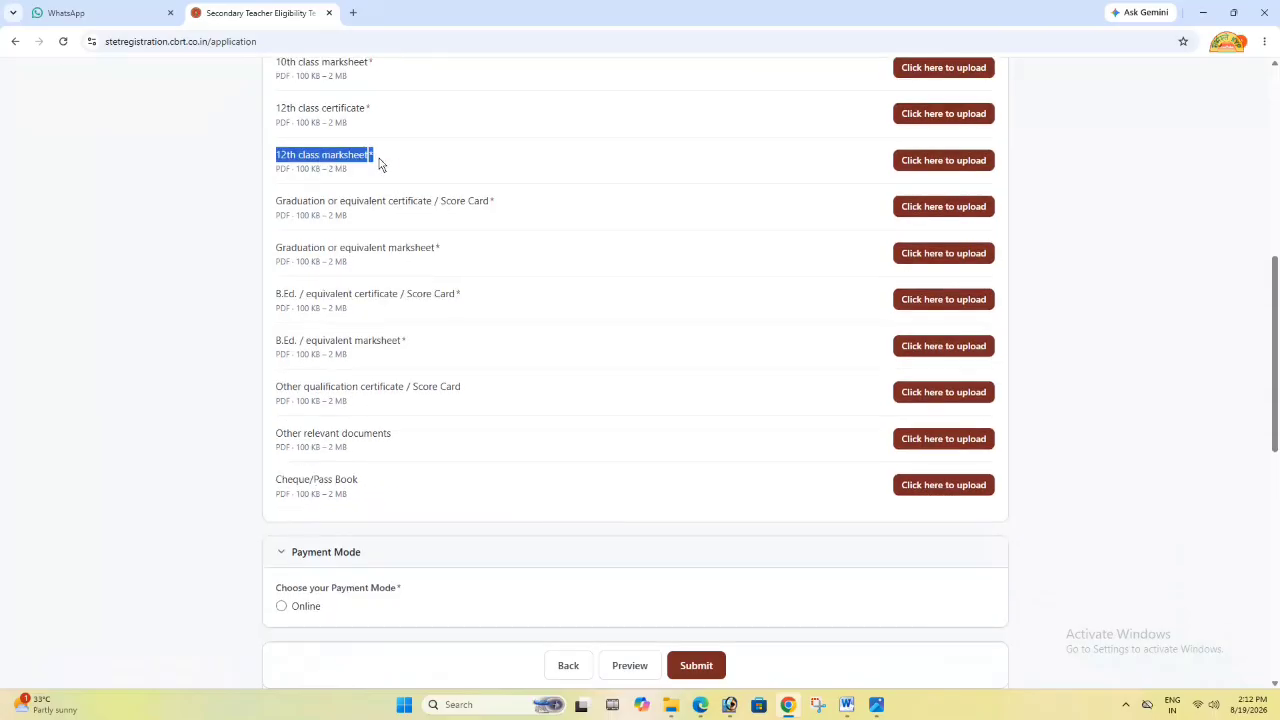
{"action": "left_click", "coordinate": [379, 158]}
Go through the upload entries for the graduation and B.Ed. / equivalent certificates and marksheets
{"action": "left_click_drag", "start_coordinate": [277, 205], "coordinate": [494, 213]}
{"action": "left_click", "coordinate": [490, 211]}
{"action": "scroll", "coordinate": [488, 211], "scroll_direction": "down", "scroll_amount": 1}
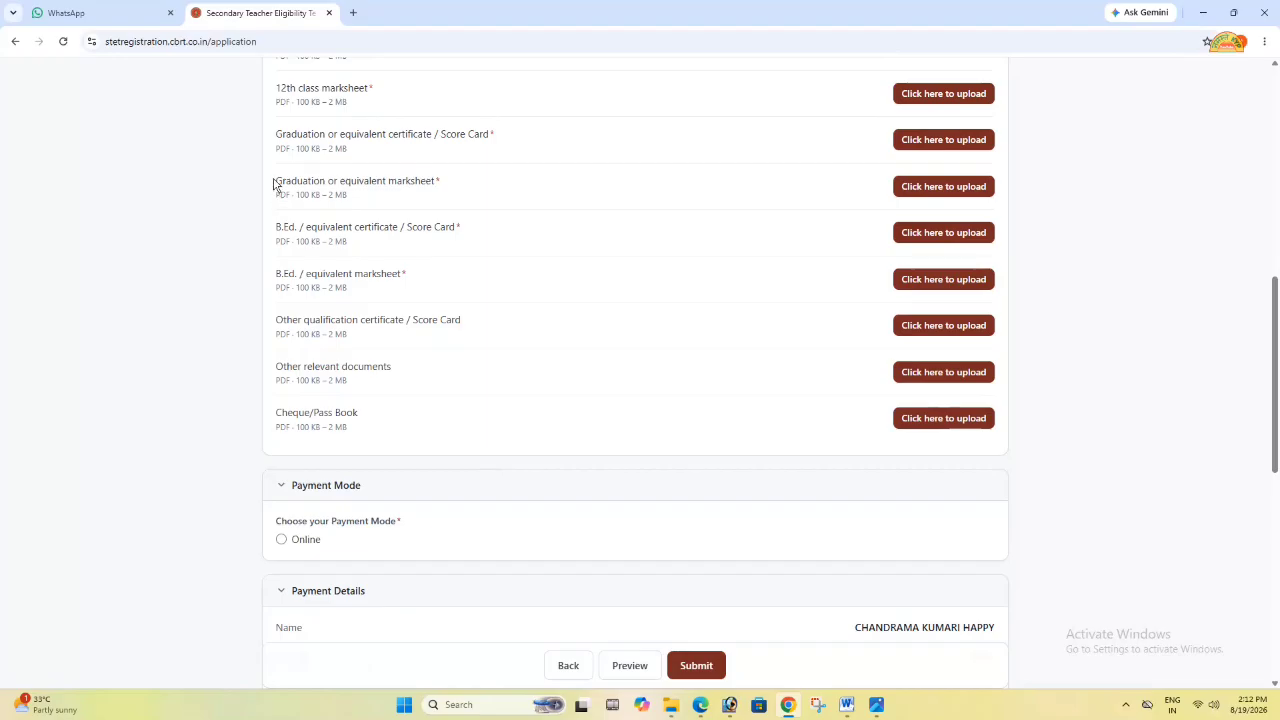
{"action": "left_click_drag", "start_coordinate": [277, 183], "coordinate": [440, 187]}
{"action": "left_click", "coordinate": [437, 188]}
{"action": "scroll", "coordinate": [437, 188], "scroll_direction": "down", "scroll_amount": 1}
{"action": "left_click_drag", "start_coordinate": [251, 170], "coordinate": [463, 171]}
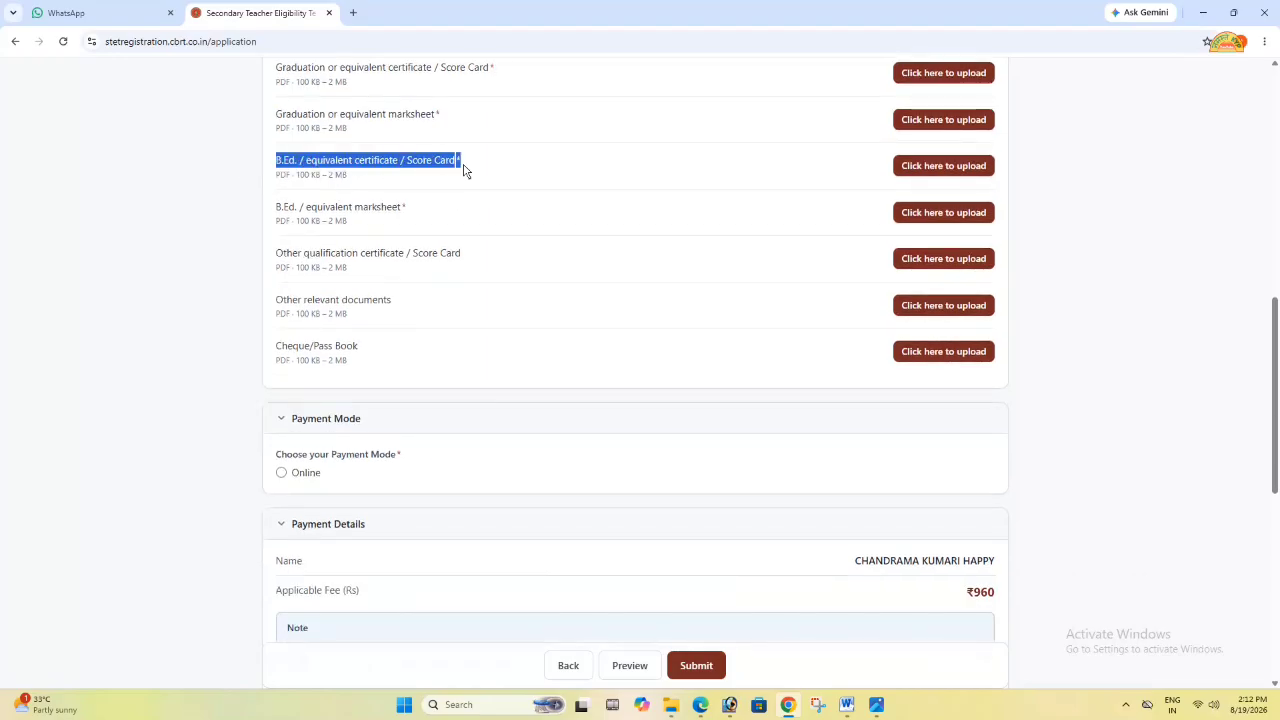
{"action": "left_click", "coordinate": [466, 171]}
{"action": "scroll", "coordinate": [423, 166], "scroll_direction": "down", "scroll_amount": 1}
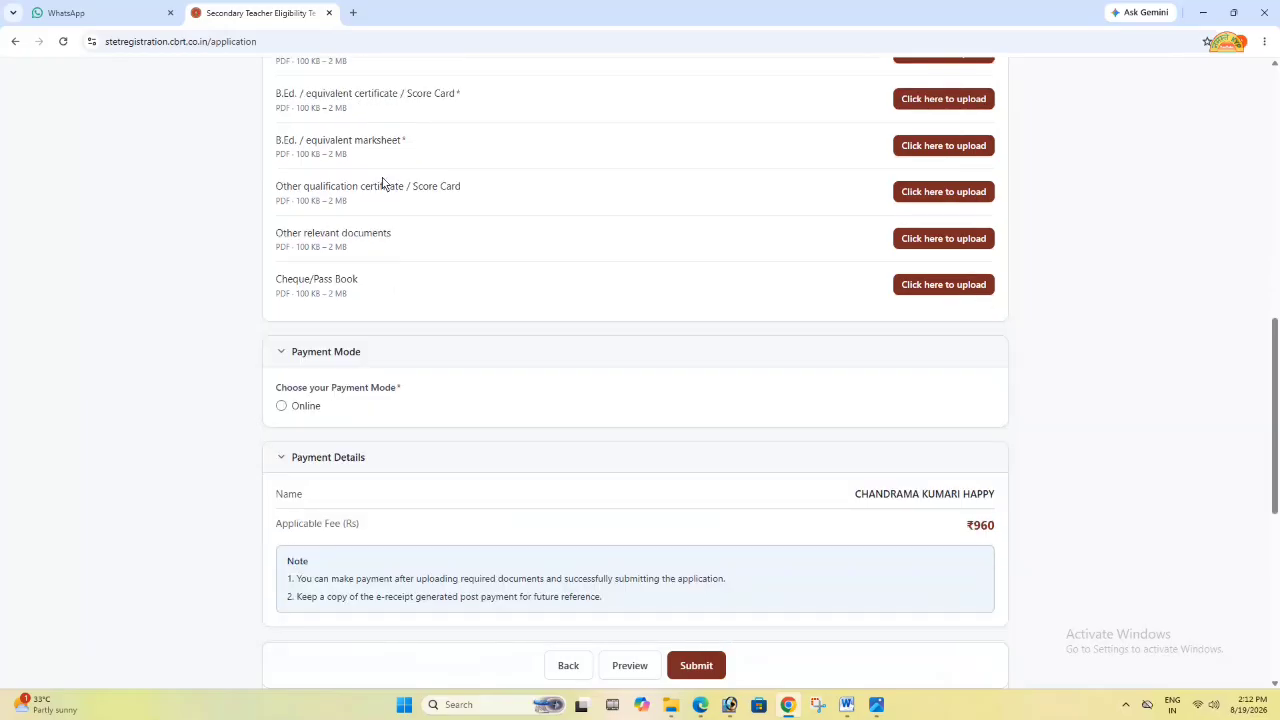
{"action": "left_click", "coordinate": [280, 149]}
{"action": "left_click_drag", "start_coordinate": [274, 146], "coordinate": [443, 145]}
{"action": "left_click", "coordinate": [442, 145]}
Check the optional upload entries for the other qualification certificate, other relevant documents and Cheque/Pass Book
{"action": "left_click_drag", "start_coordinate": [462, 188], "coordinate": [354, 196]}
{"action": "left_click", "coordinate": [468, 197]}
{"action": "triple_click", "coordinate": [295, 247]}
{"action": "left_click", "coordinate": [403, 243]}
{"action": "left_click_drag", "start_coordinate": [277, 284], "coordinate": [384, 284]}
{"action": "left_click", "coordinate": [391, 265]}
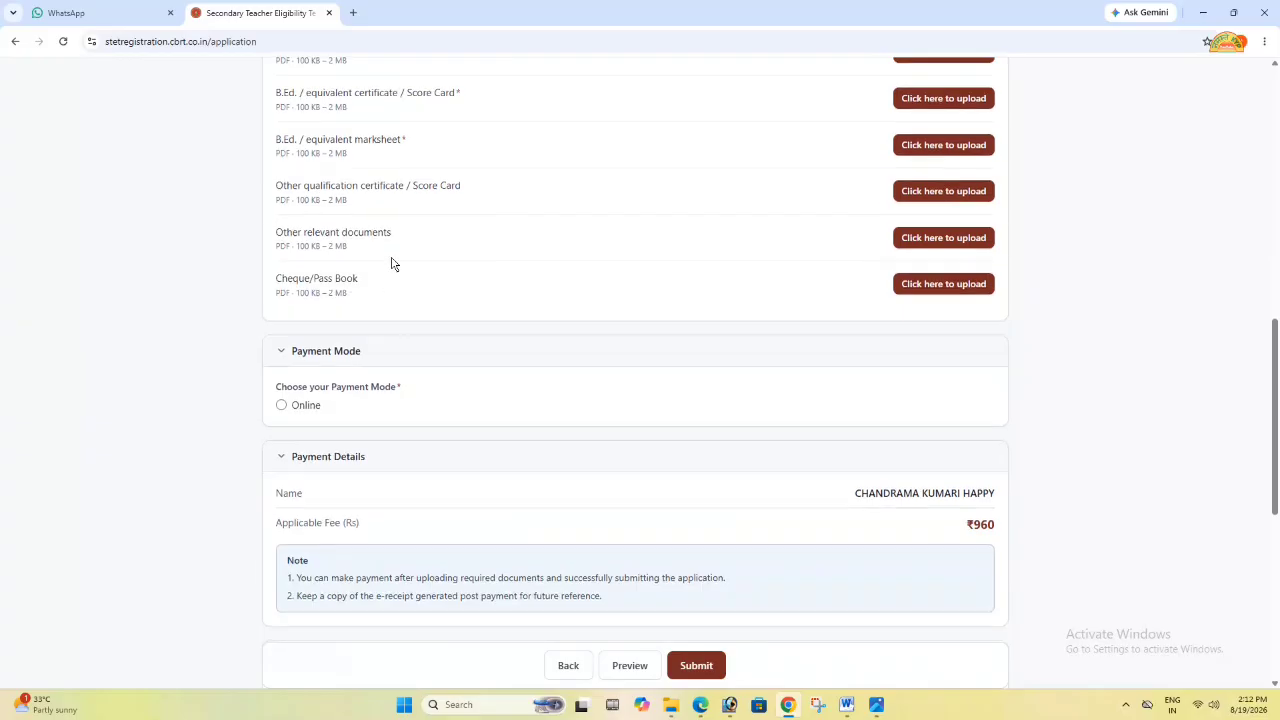
Choose Online as the payment mode and check the applicable fee in the Payment Details
{"action": "scroll", "coordinate": [300, 280], "scroll_direction": "down", "scroll_amount": 2}
{"action": "left_click", "coordinate": [281, 273]}
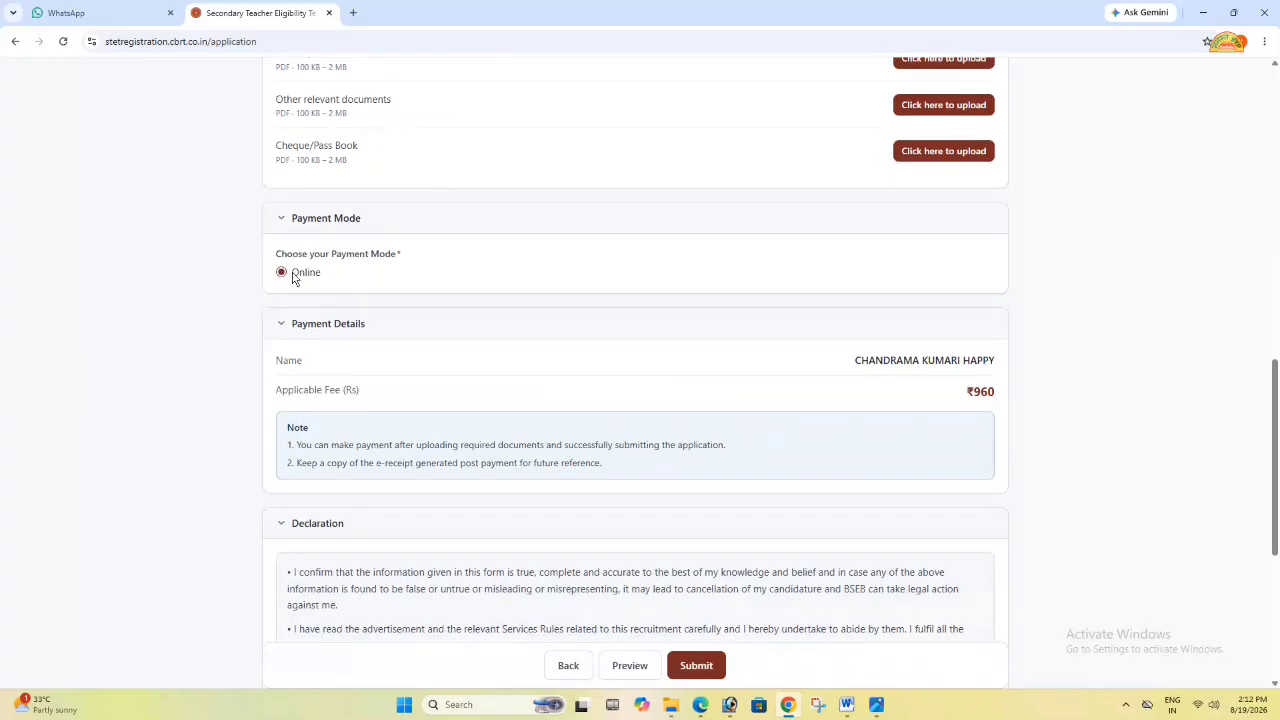
{"action": "scroll", "coordinate": [343, 271], "scroll_direction": "down", "scroll_amount": 2}
{"action": "left_click_drag", "start_coordinate": [958, 258], "coordinate": [998, 260]}
{"action": "left_click", "coordinate": [823, 277]}
{"action": "scroll", "coordinate": [773, 294], "scroll_direction": "down", "scroll_amount": 3}
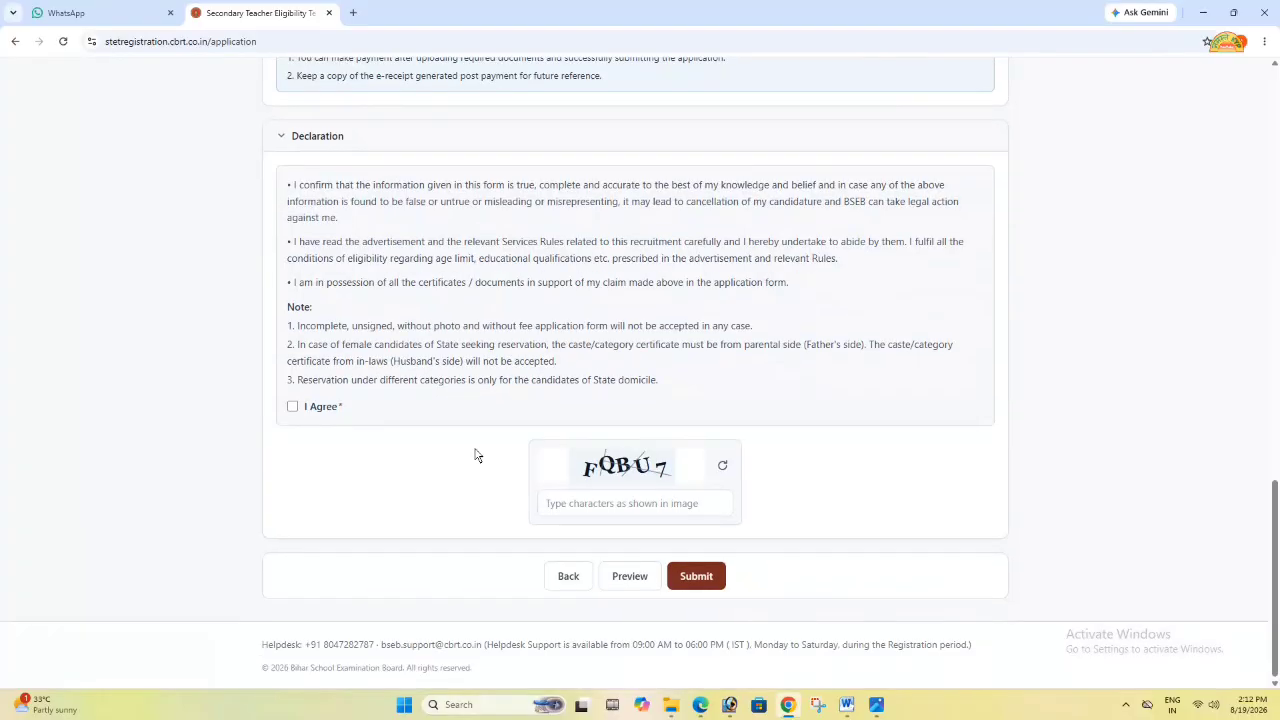
Agree to the declaration and go to the captcha entry field below it
{"action": "left_click", "coordinate": [293, 408]}
{"action": "left_click", "coordinate": [627, 512]}
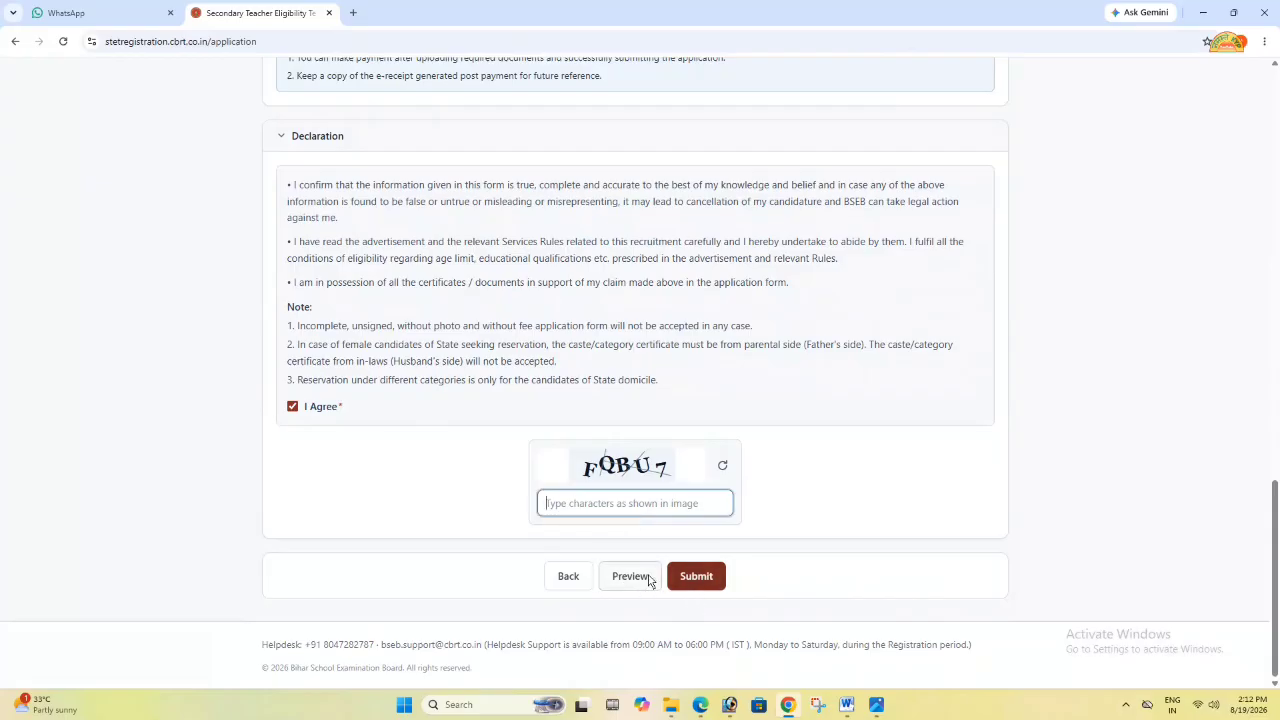
{"action": "left_click", "coordinate": [859, 492]}
{"action": "left_click", "coordinate": [1125, 704]}
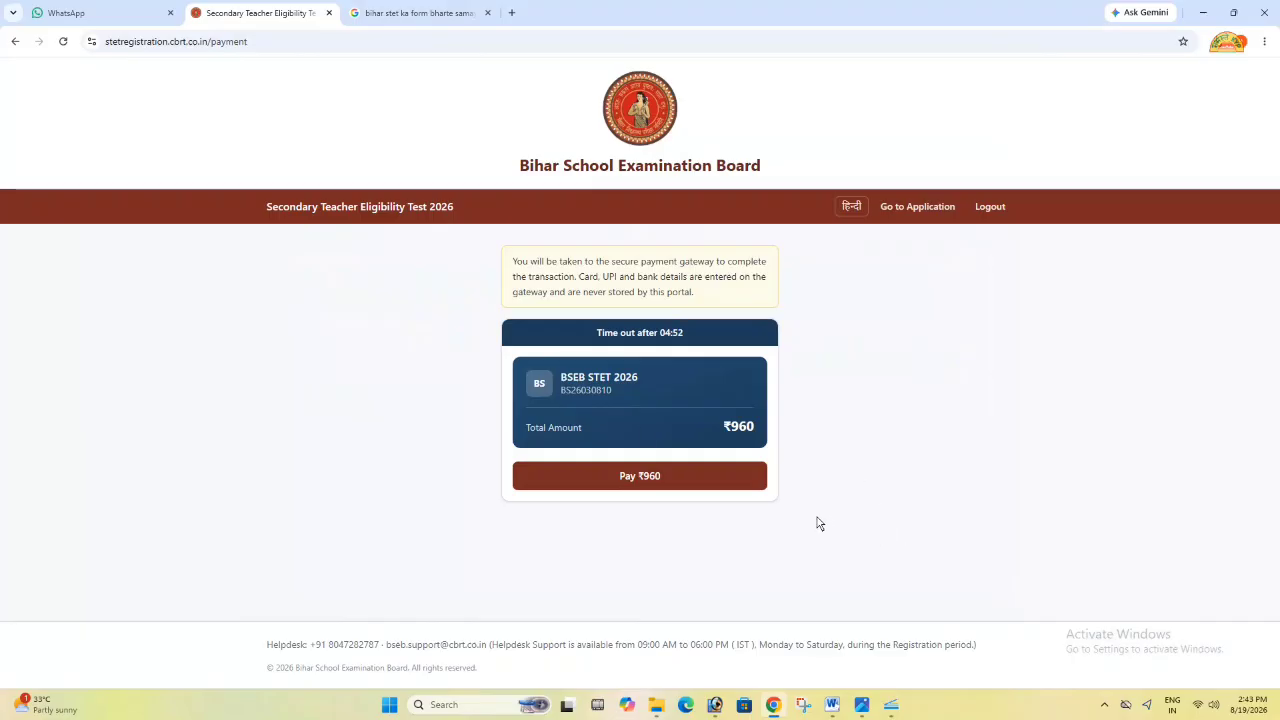
Proceed to the payment gateway for the ₹960 fee and compare the Net Banking, UPI and Cards payment methods
{"action": "left_click", "coordinate": [684, 482]}
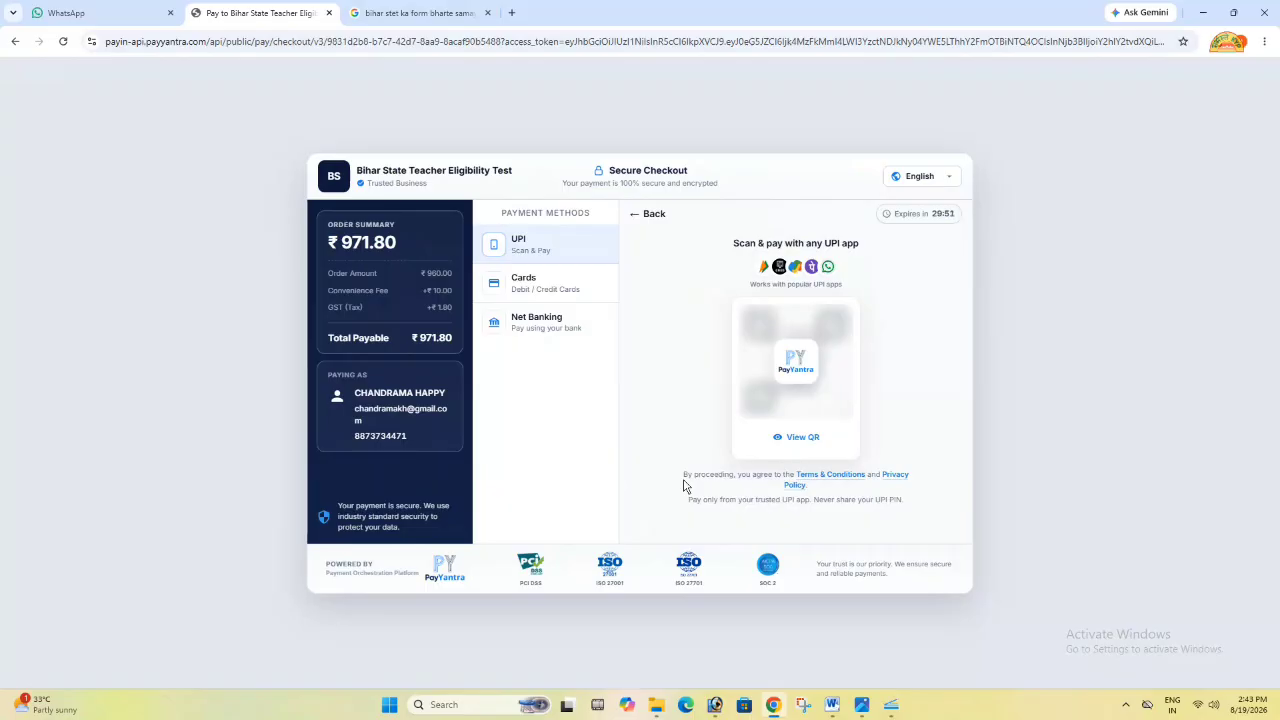
{"action": "left_click", "coordinate": [582, 324]}
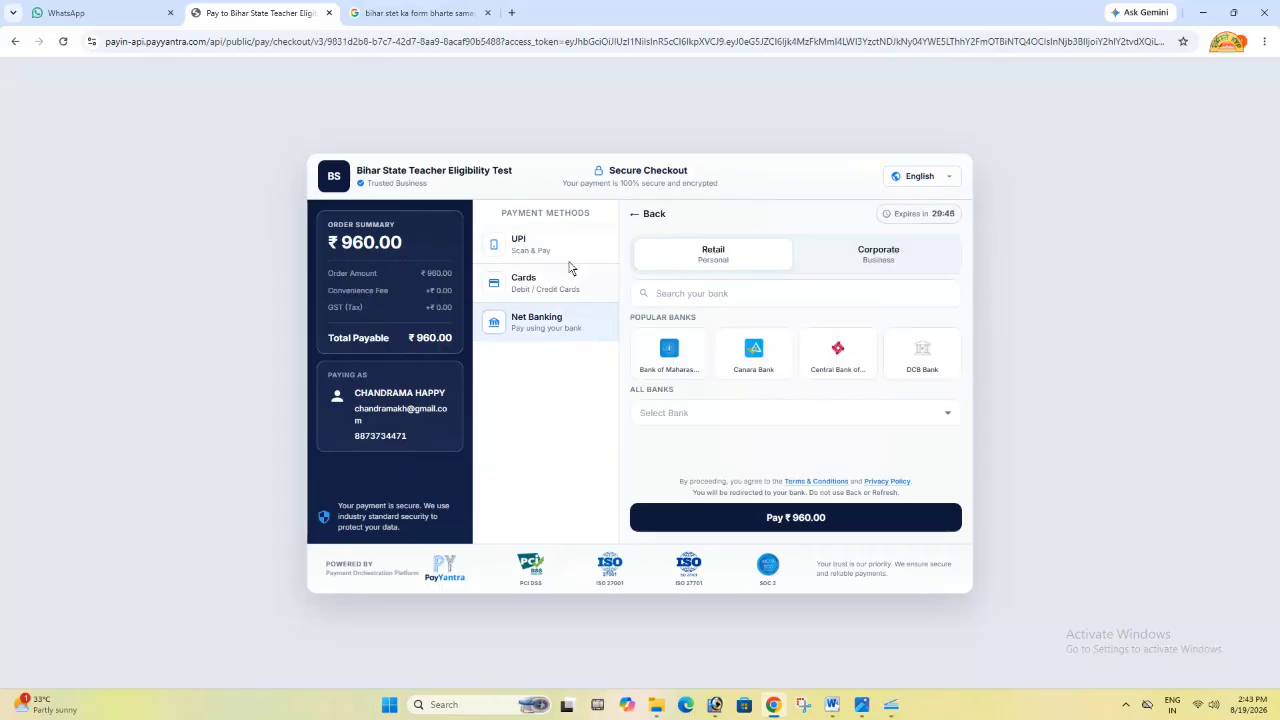
{"action": "left_click", "coordinate": [564, 247]}
{"action": "left_click", "coordinate": [561, 324]}
{"action": "left_click", "coordinate": [563, 282]}
{"action": "left_click", "coordinate": [566, 322]}
{"action": "left_click", "coordinate": [761, 293]}
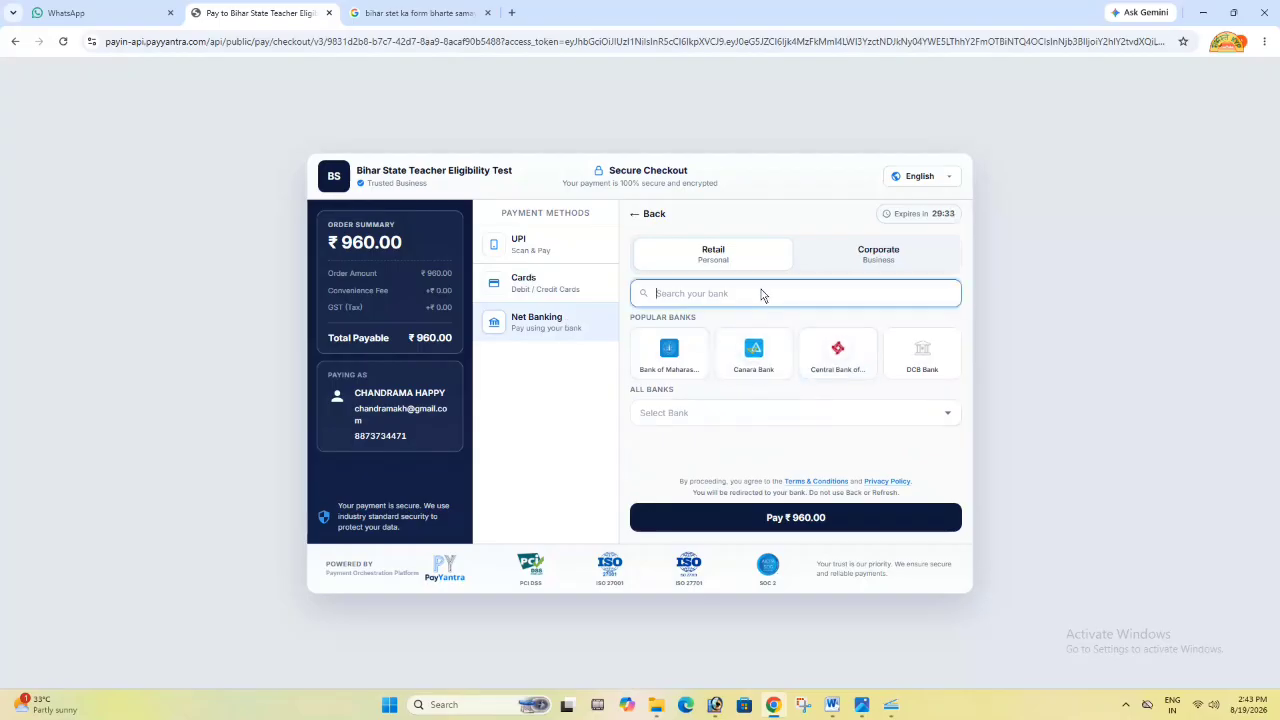
{"action": "type", "text": "s"}
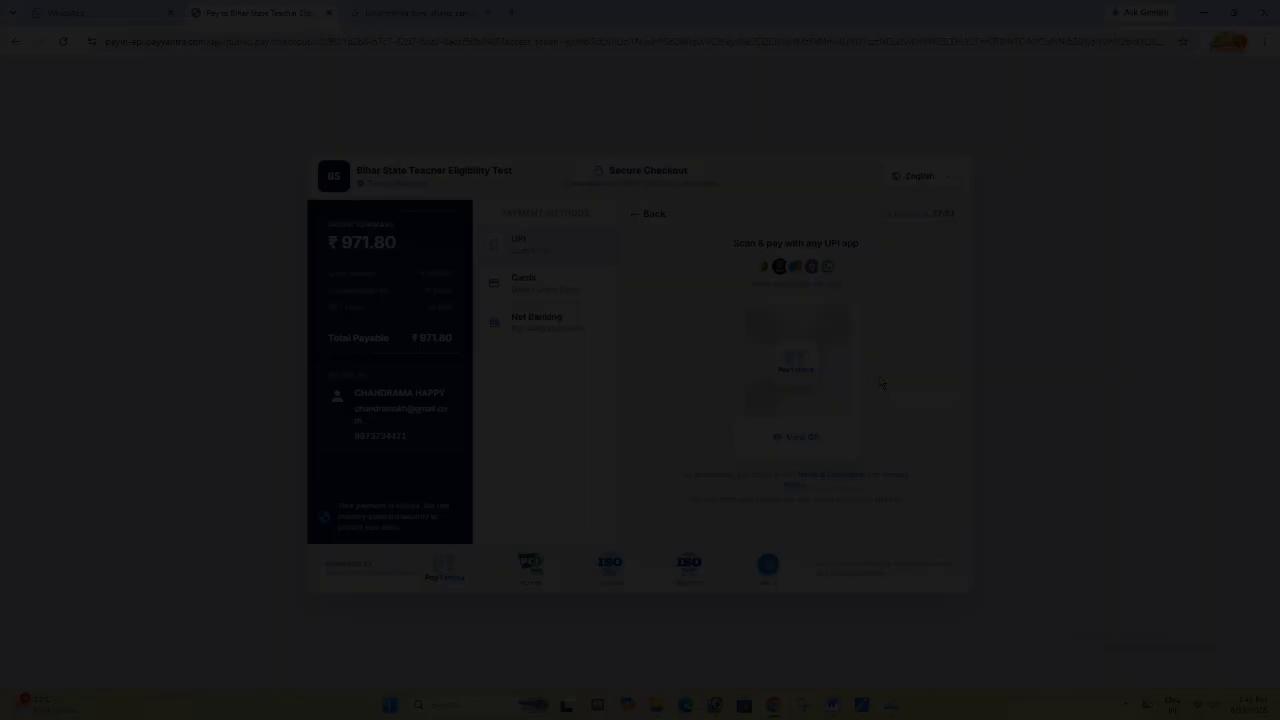
Reveal the UPI QR code for the payment and decline saving the card in the browser
{"action": "left_click", "coordinate": [798, 440]}
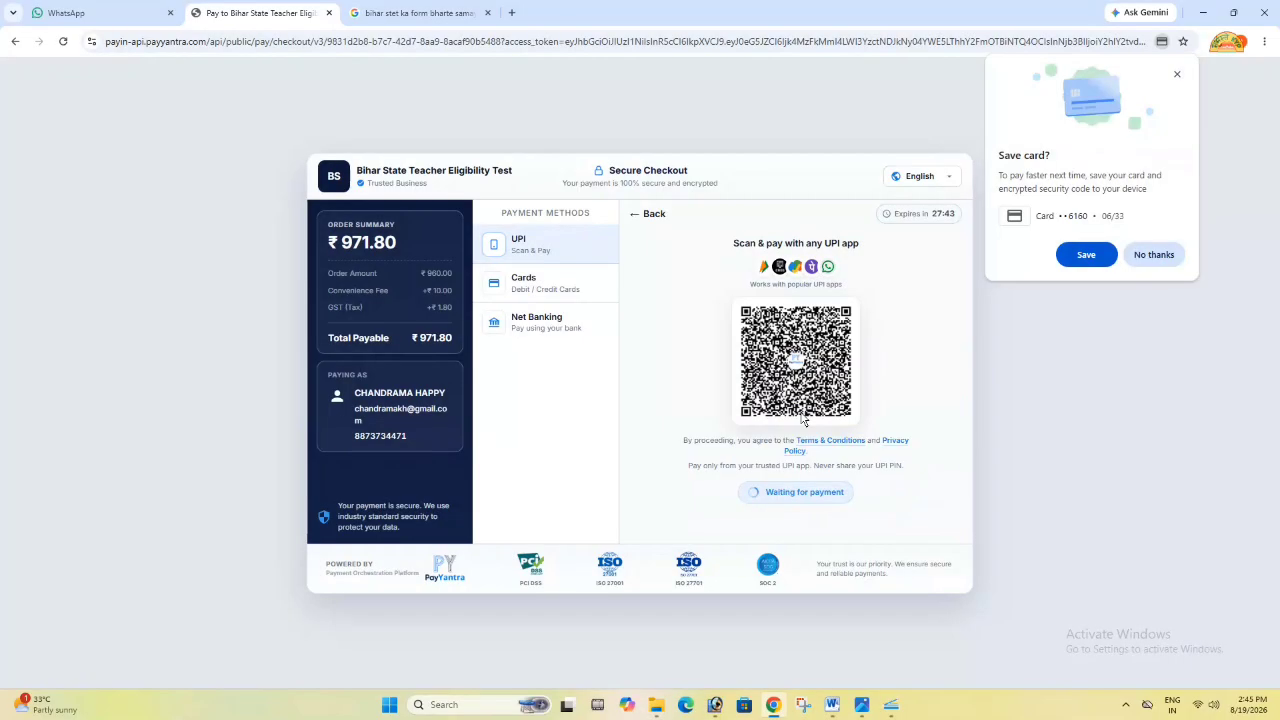
{"action": "left_click", "coordinate": [1160, 254]}
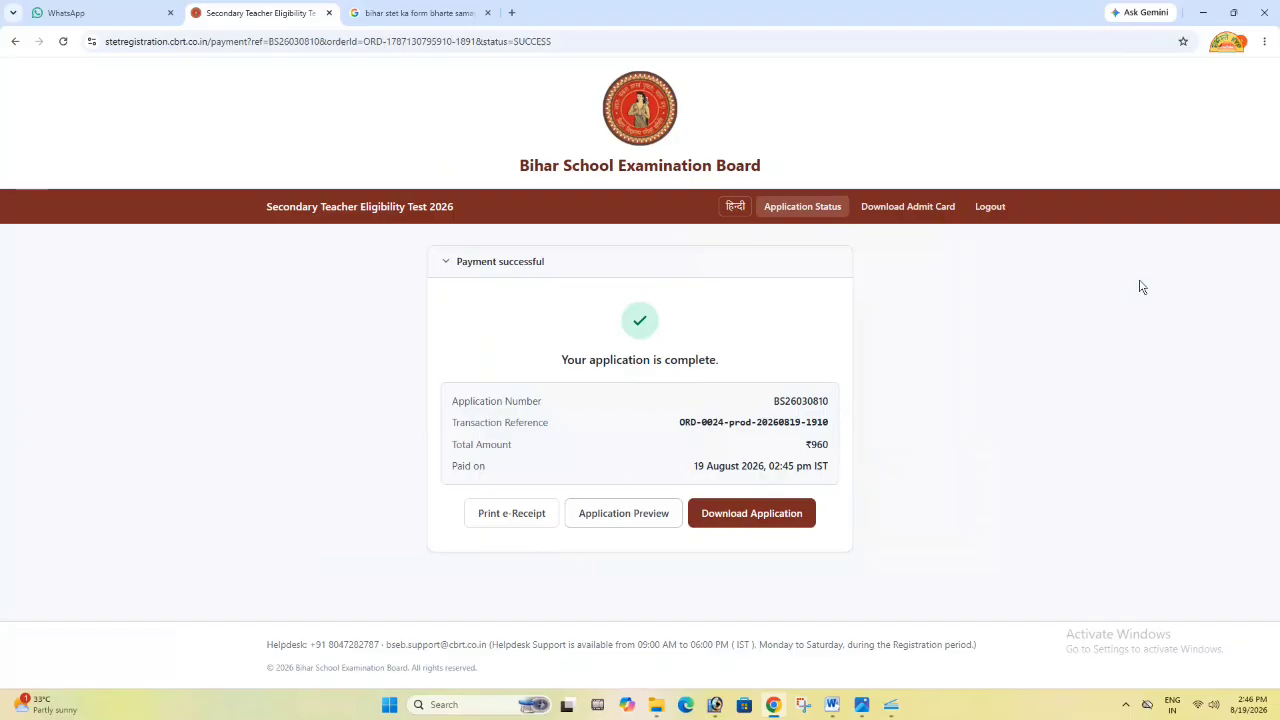
Open the completed application's preview, look it over from start to end, and download the application as a PDF
{"action": "left_click", "coordinate": [770, 515]}
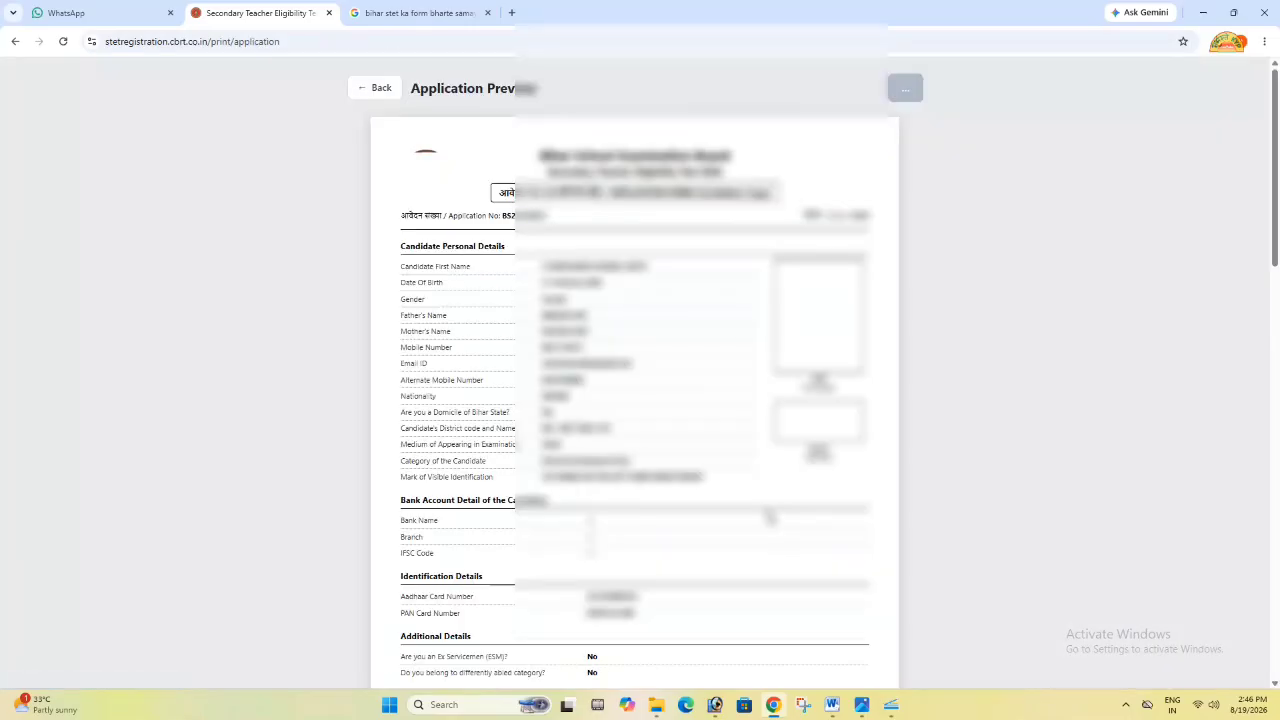
{"action": "scroll", "coordinate": [770, 516], "scroll_direction": "down", "scroll_amount": 1}
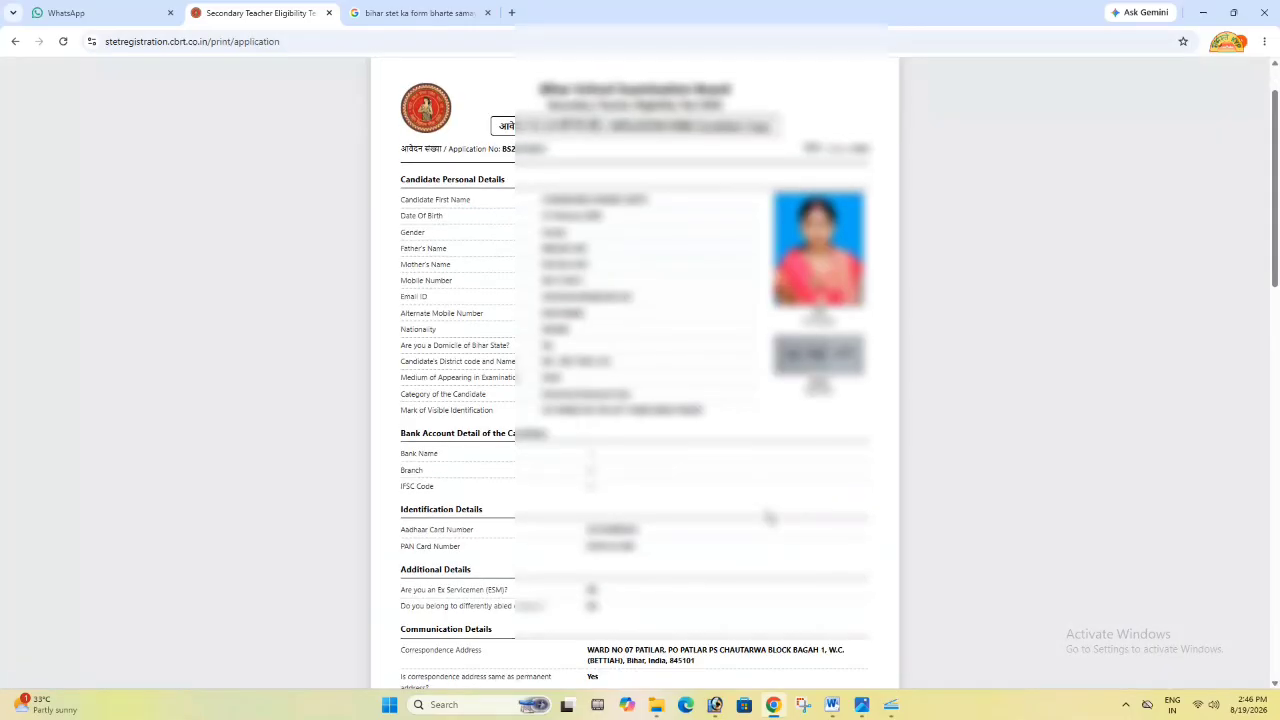
{"action": "scroll", "coordinate": [770, 517], "scroll_direction": "down", "scroll_amount": 15}
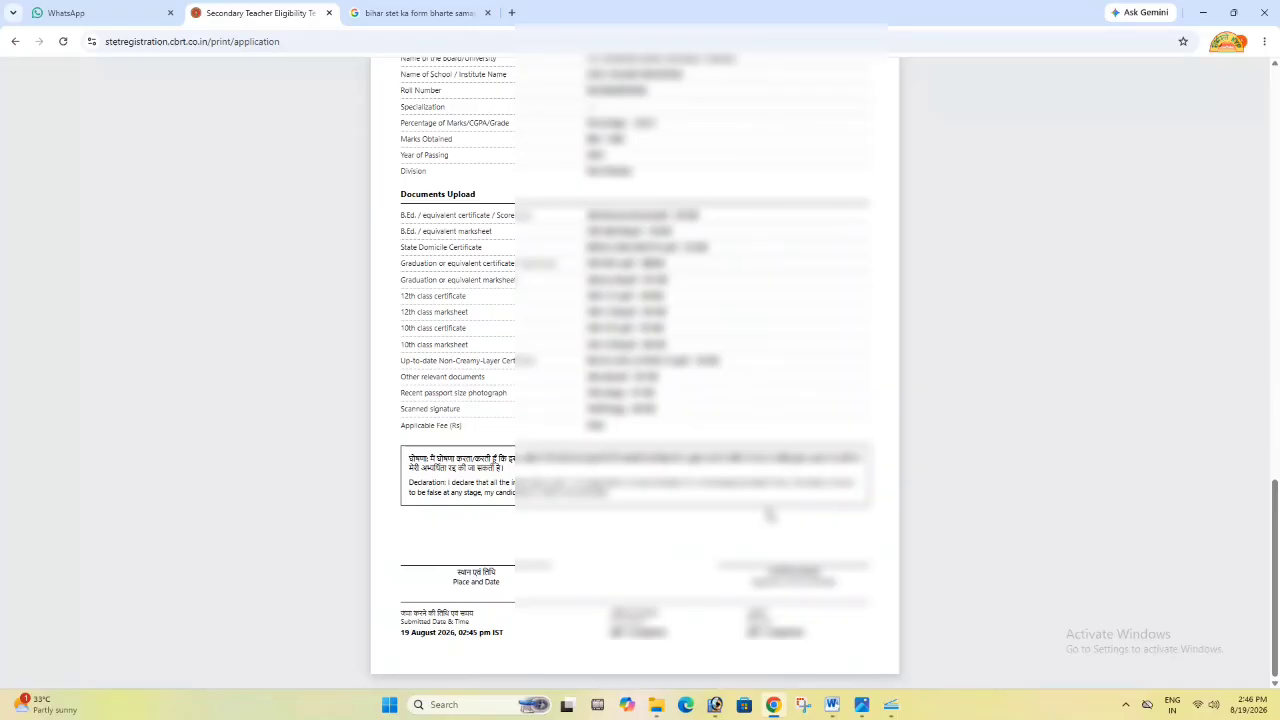
{"action": "scroll", "coordinate": [770, 515], "scroll_direction": "up", "scroll_amount": 15}
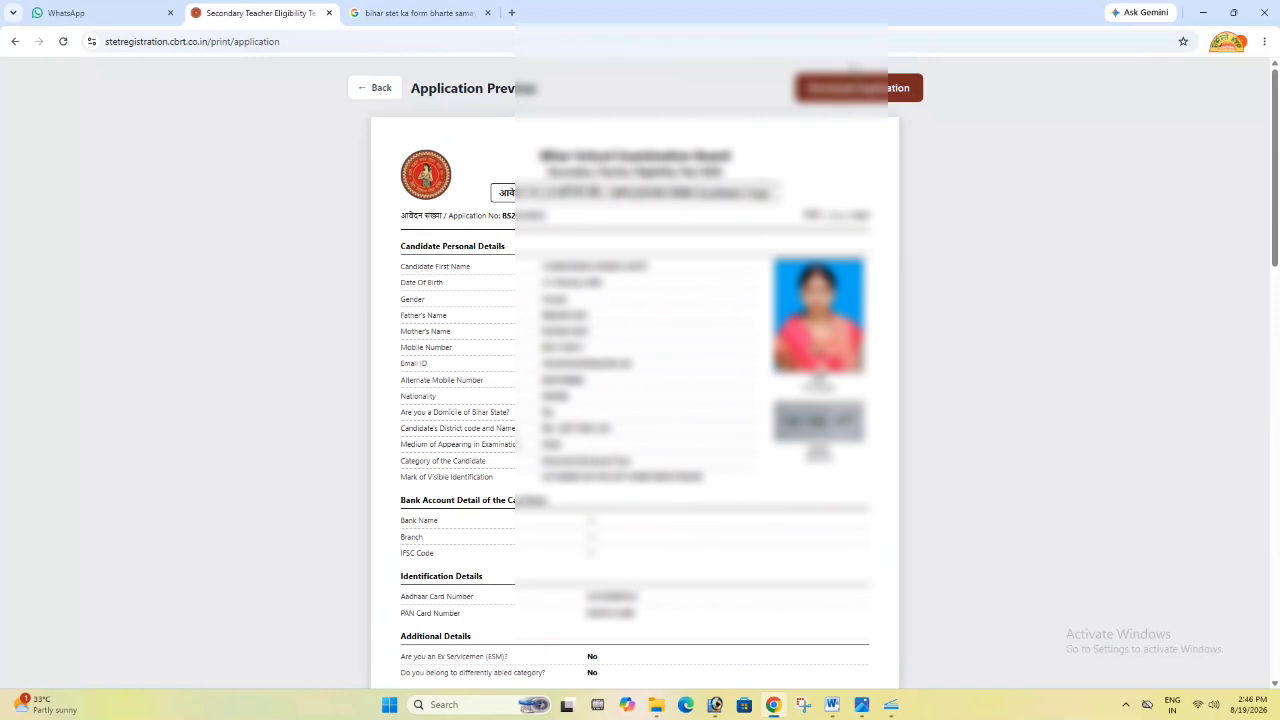
{"action": "left_click", "coordinate": [858, 88]}
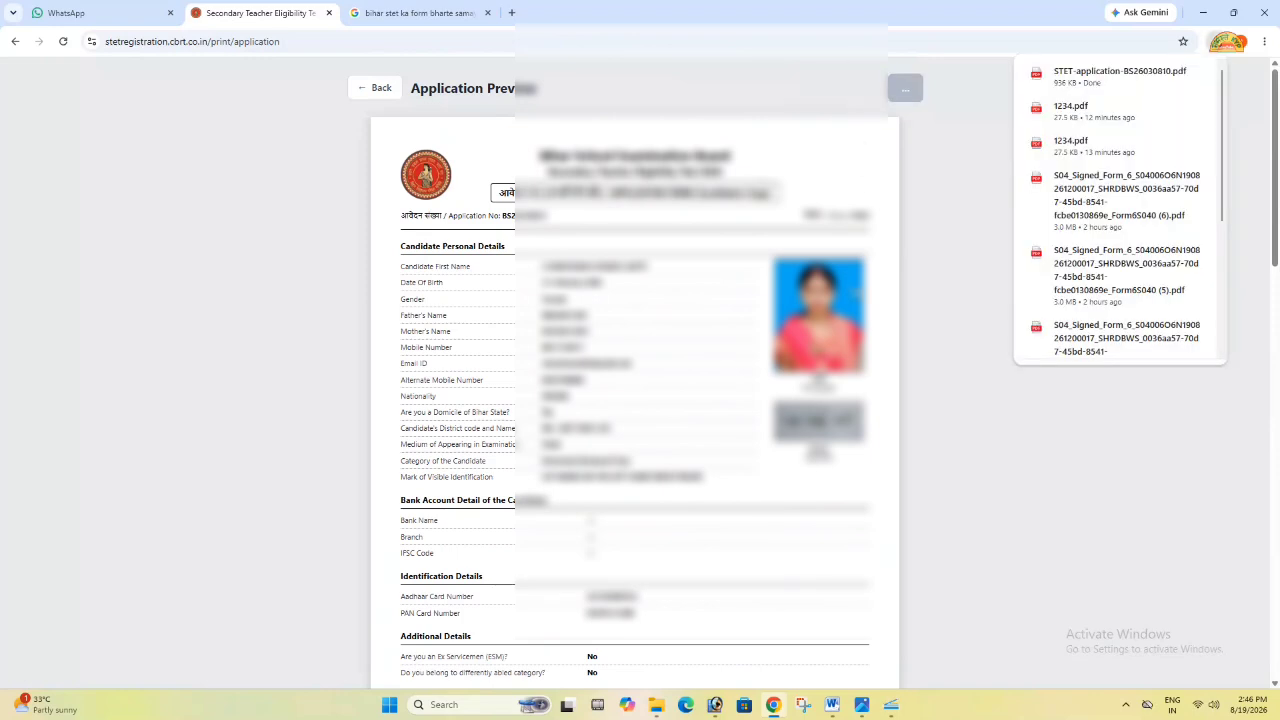
Review the application preview again, checking the uploaded documents, declaration, submission status and qualification details
{"action": "scroll", "coordinate": [945, 400], "scroll_direction": "down", "scroll_amount": 10}
{"action": "scroll", "coordinate": [945, 476], "scroll_direction": "down", "scroll_amount": 6}
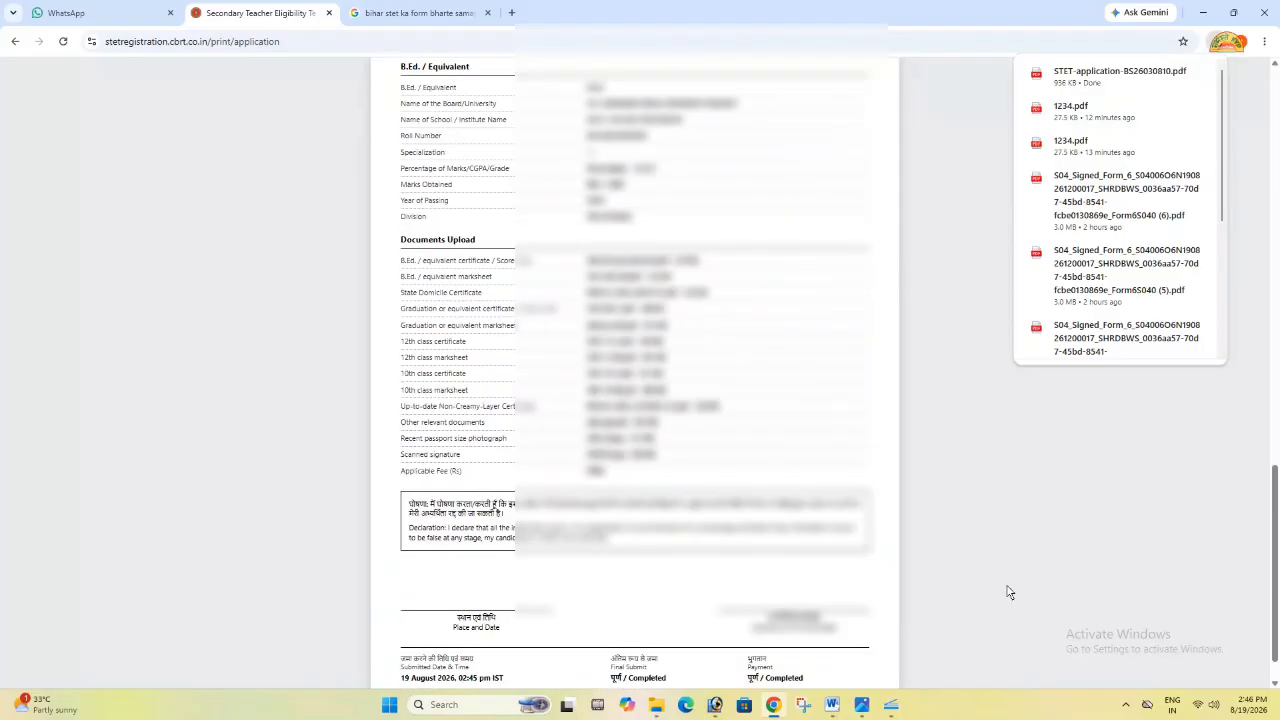
{"action": "left_click", "coordinate": [1126, 705]}
{"action": "left_click", "coordinate": [752, 470]}
{"action": "scroll", "coordinate": [671, 457], "scroll_direction": "down", "scroll_amount": 1}
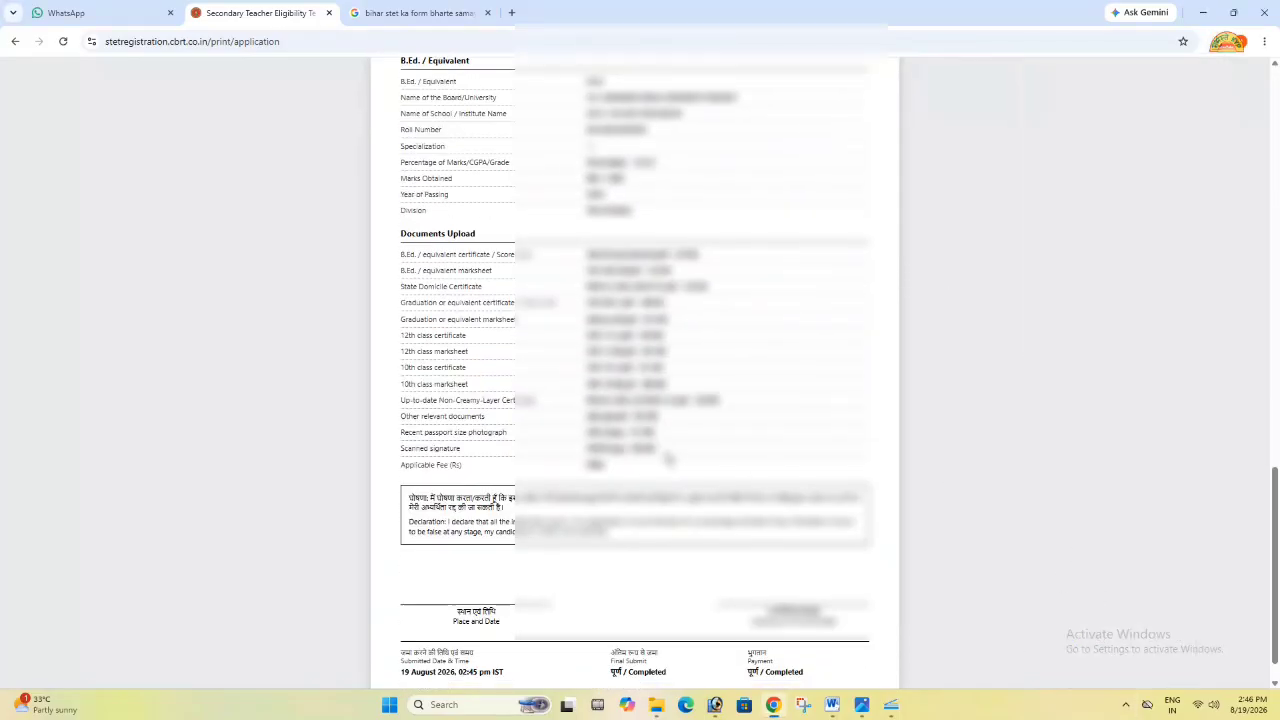
{"action": "scroll", "coordinate": [660, 445], "scroll_direction": "up", "scroll_amount": 5}
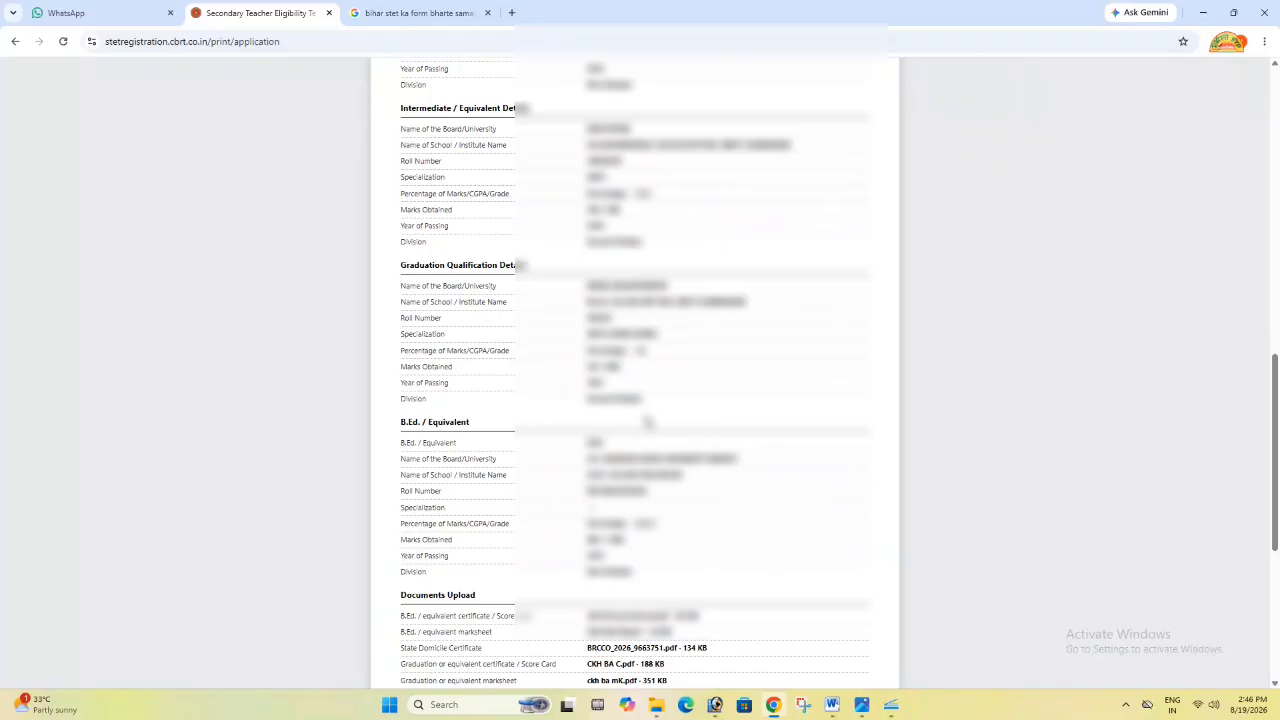
{"action": "scroll", "coordinate": [648, 422], "scroll_direction": "up", "scroll_amount": 10}
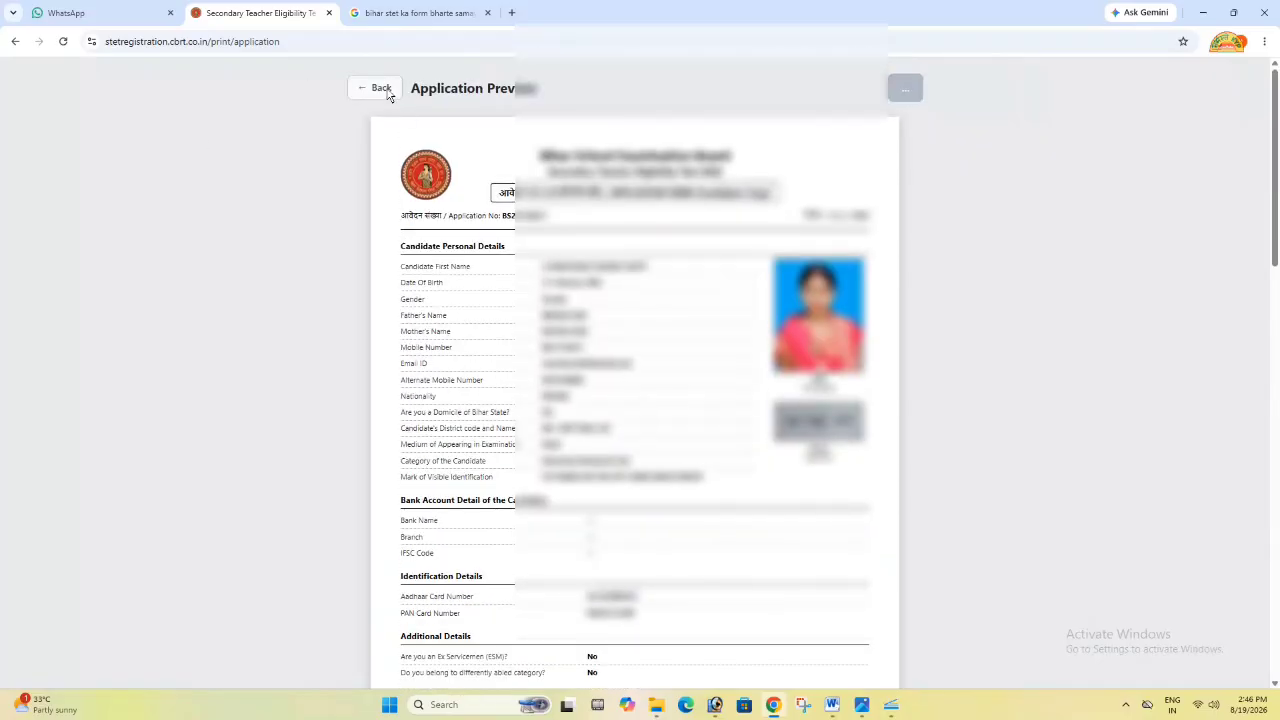
Return to the payment confirmation page and open the admit card download page
{"action": "left_click", "coordinate": [381, 90]}
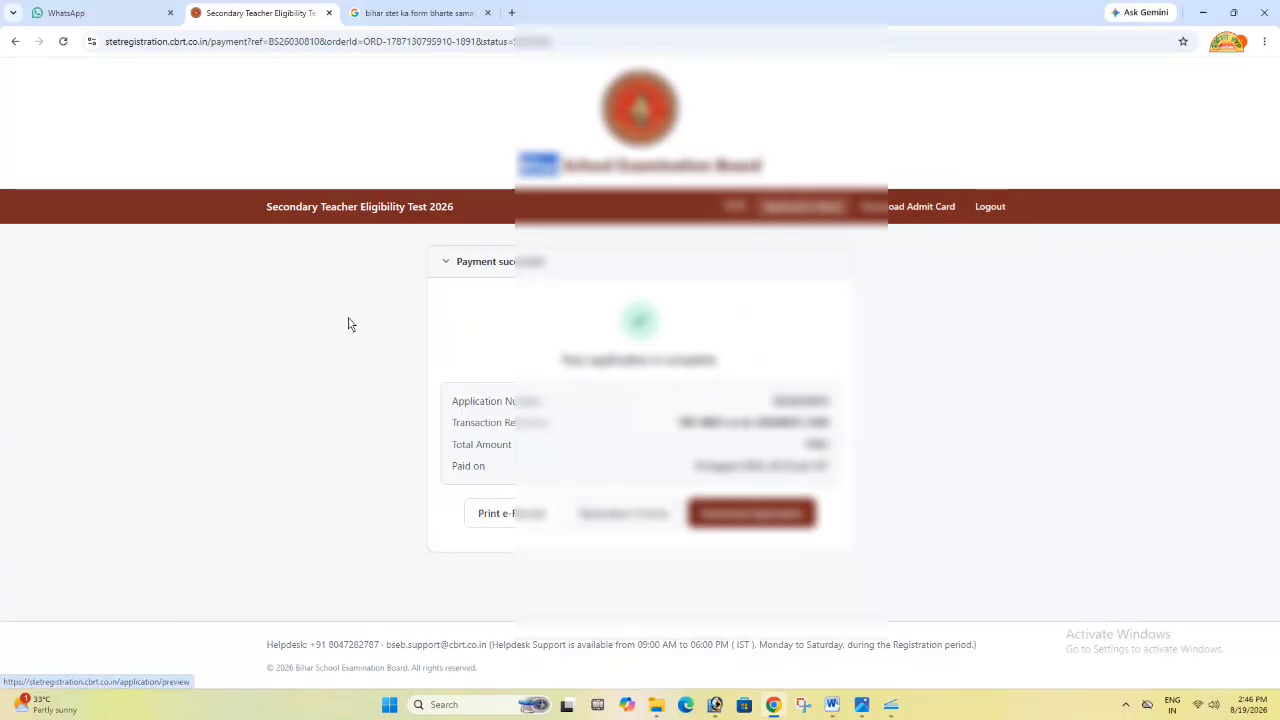
{"action": "left_click", "coordinate": [946, 207]}
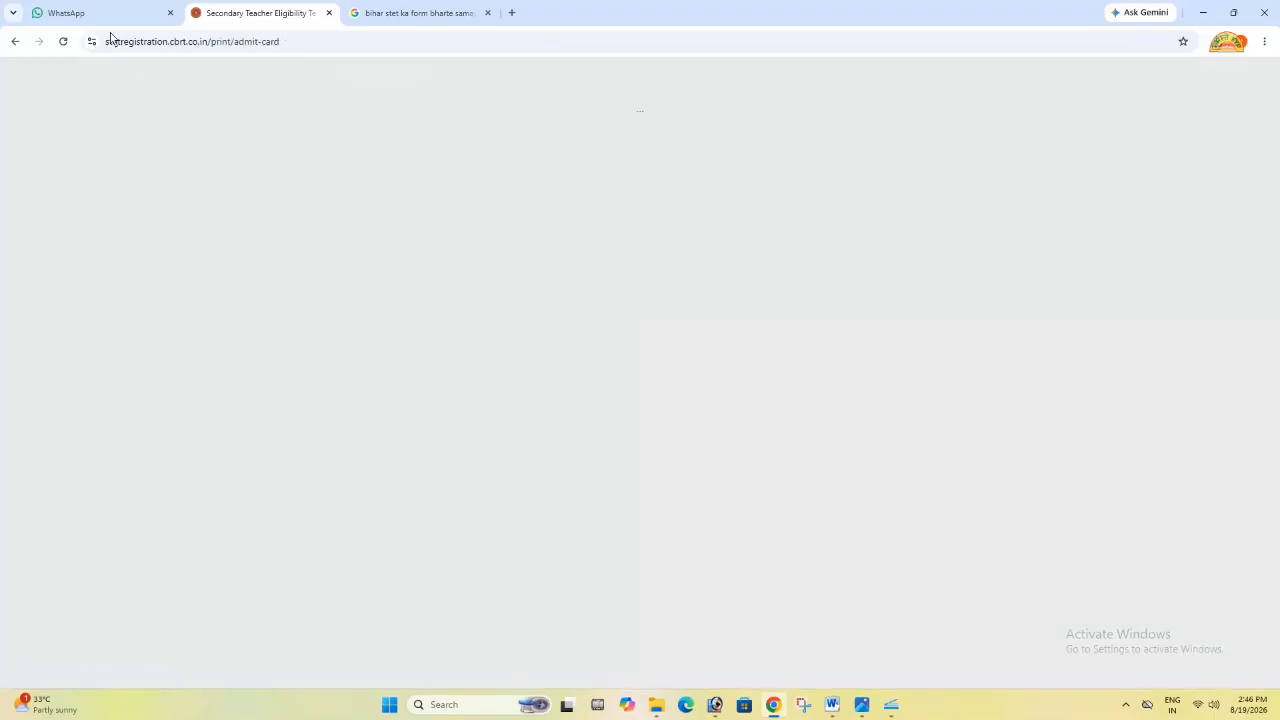